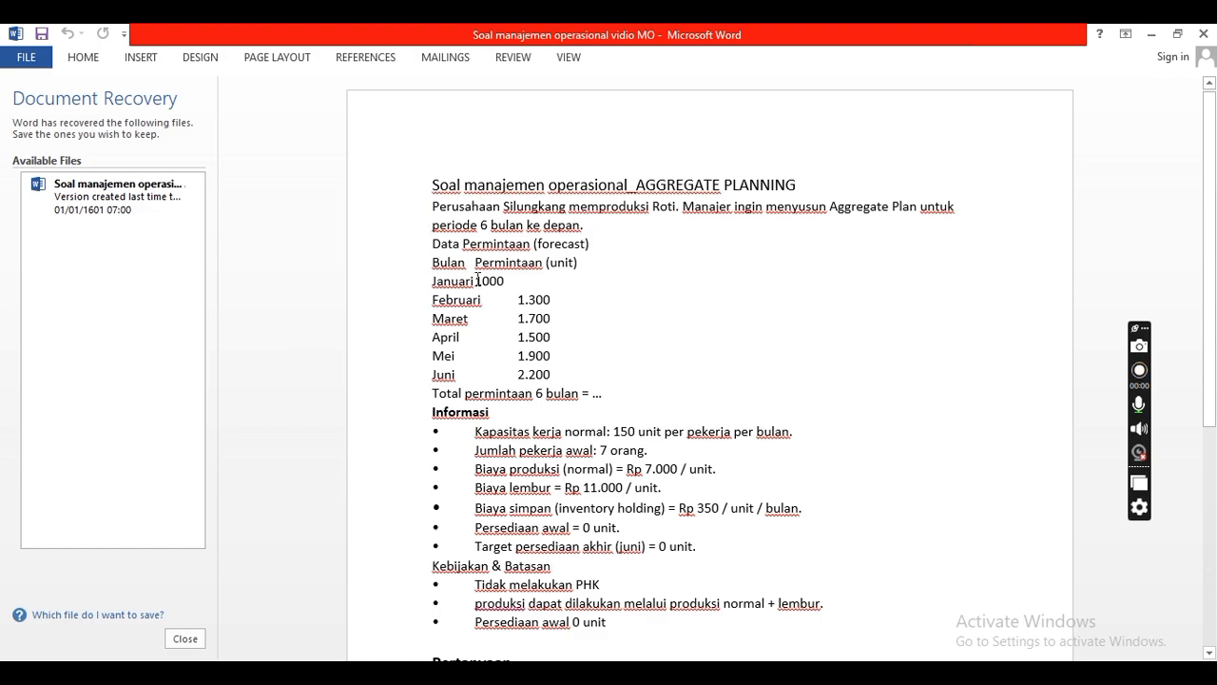
Step: Insert a tab between Januari and its demand figure 1000 to line it up with the other months
click(476, 281)
key(Tab)
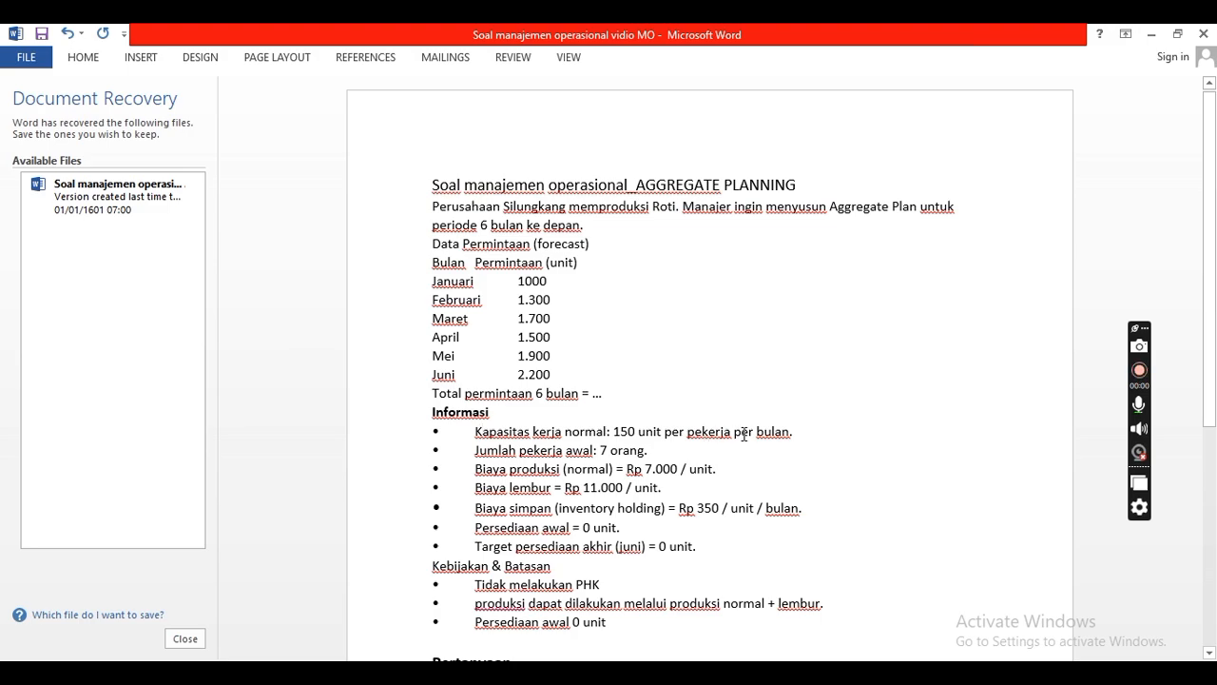
Step: Examine the worker count, cost and inventory figures under Informasi and the Kebijakan & Batasan section
click(566, 450)
drag(595, 450, 648, 451)
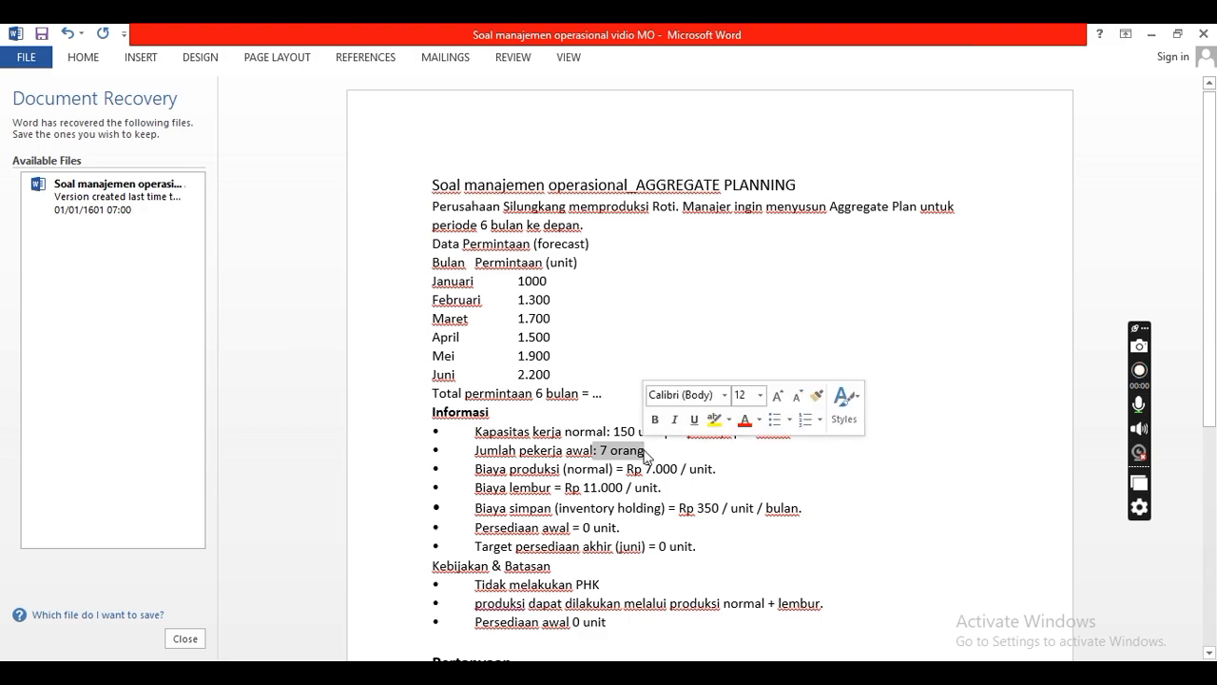
click(499, 468)
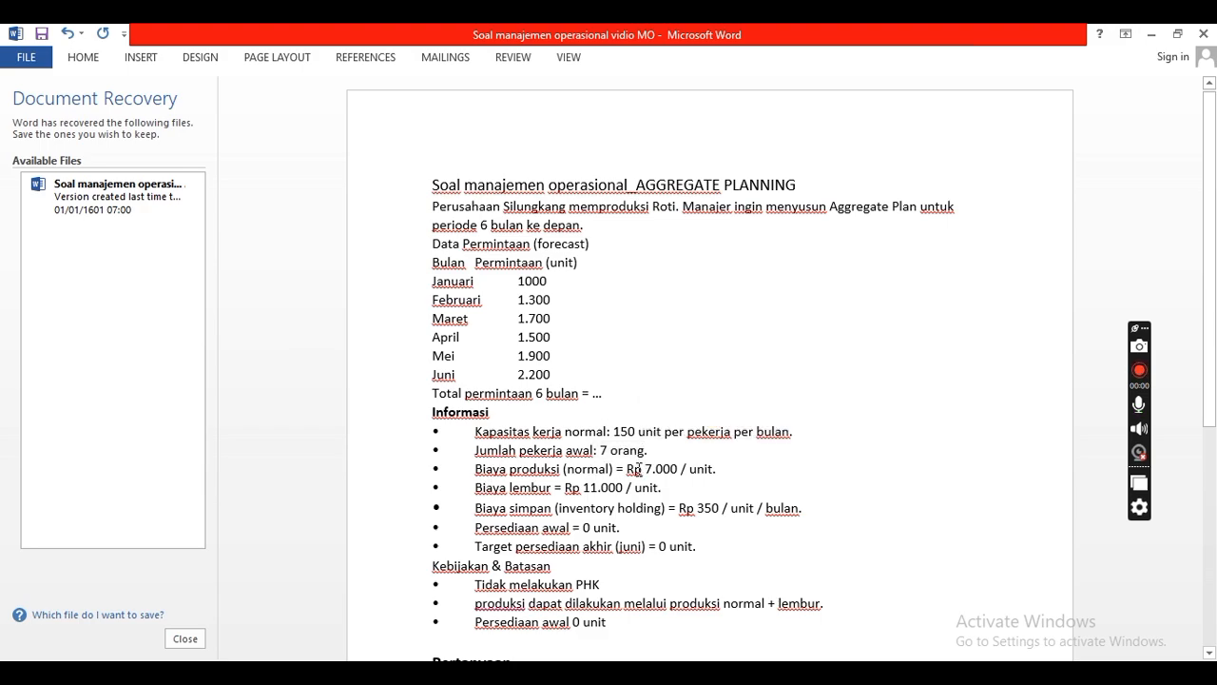
drag(628, 468, 719, 469)
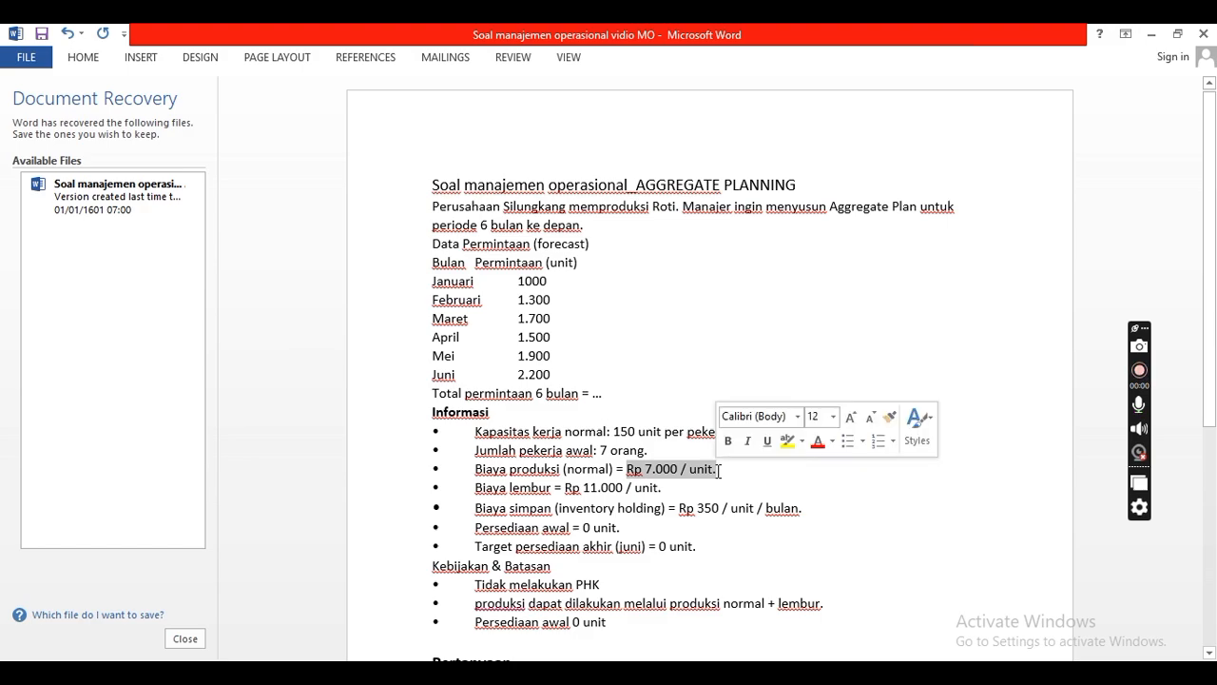
click(583, 488)
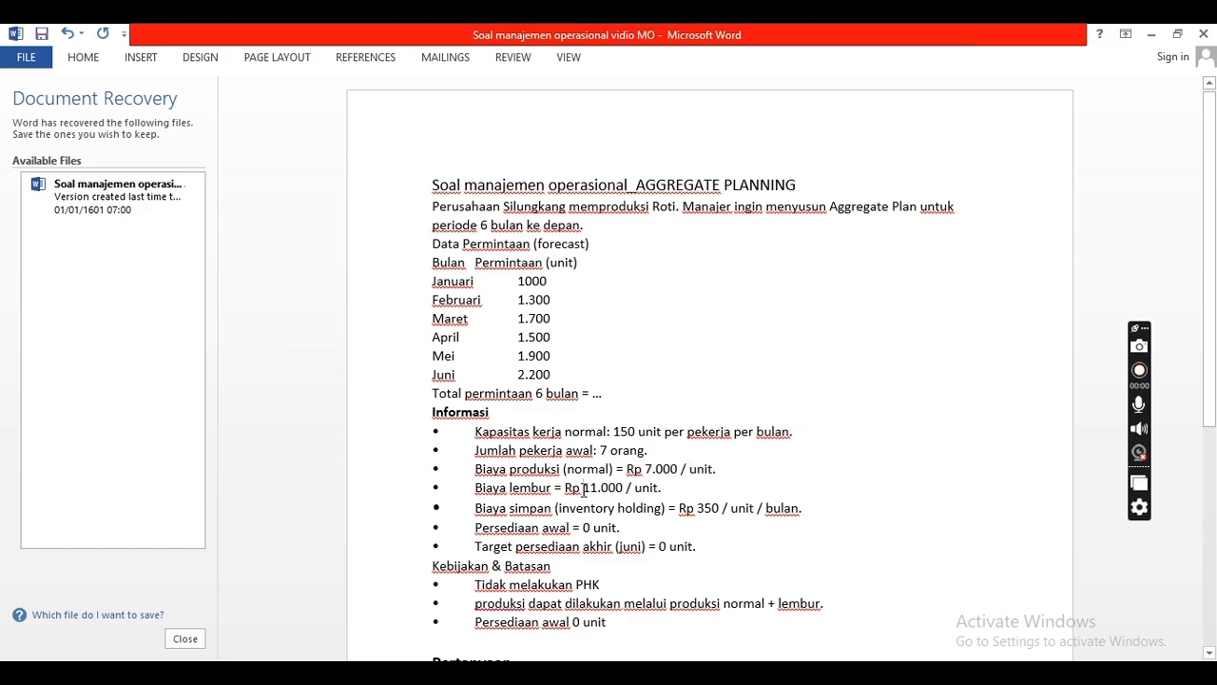
drag(583, 488, 663, 488)
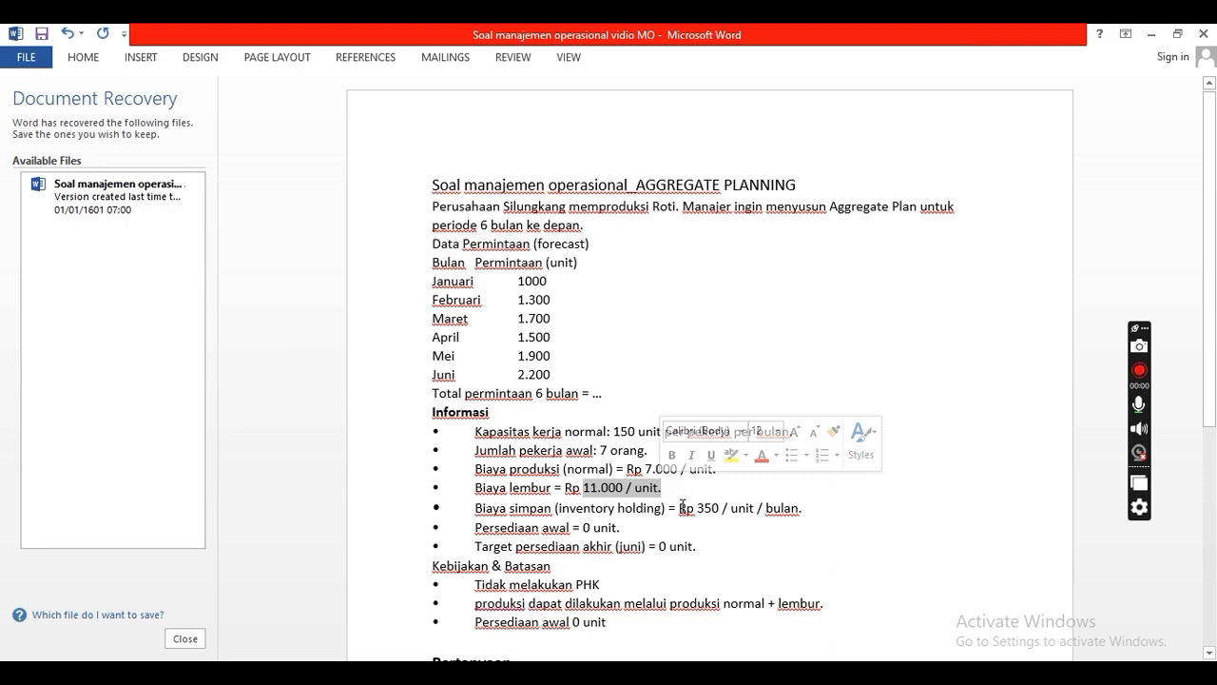
drag(682, 511, 808, 507)
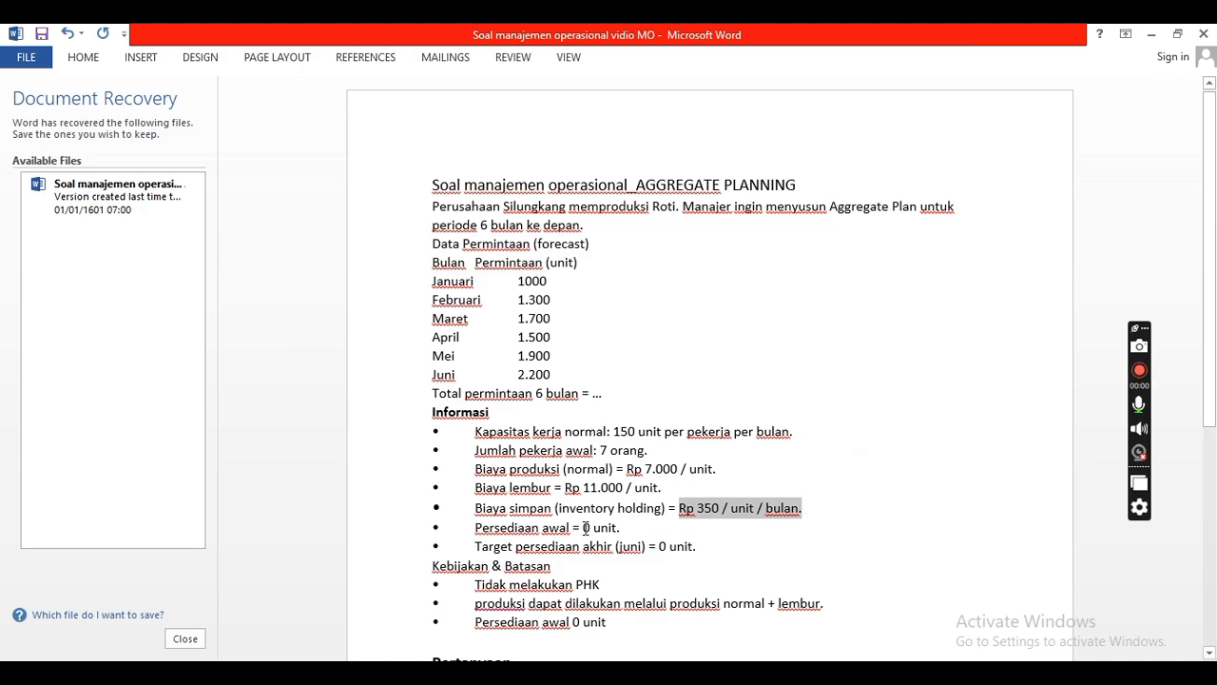
drag(581, 529, 627, 527)
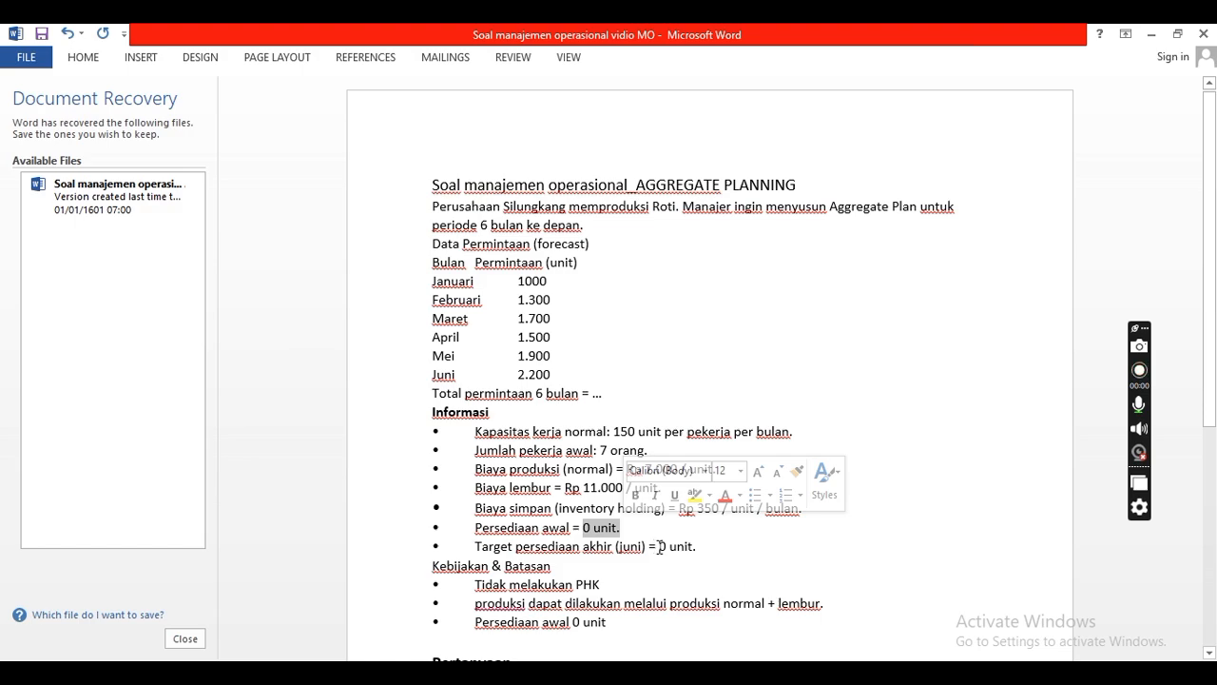
drag(659, 546, 700, 560)
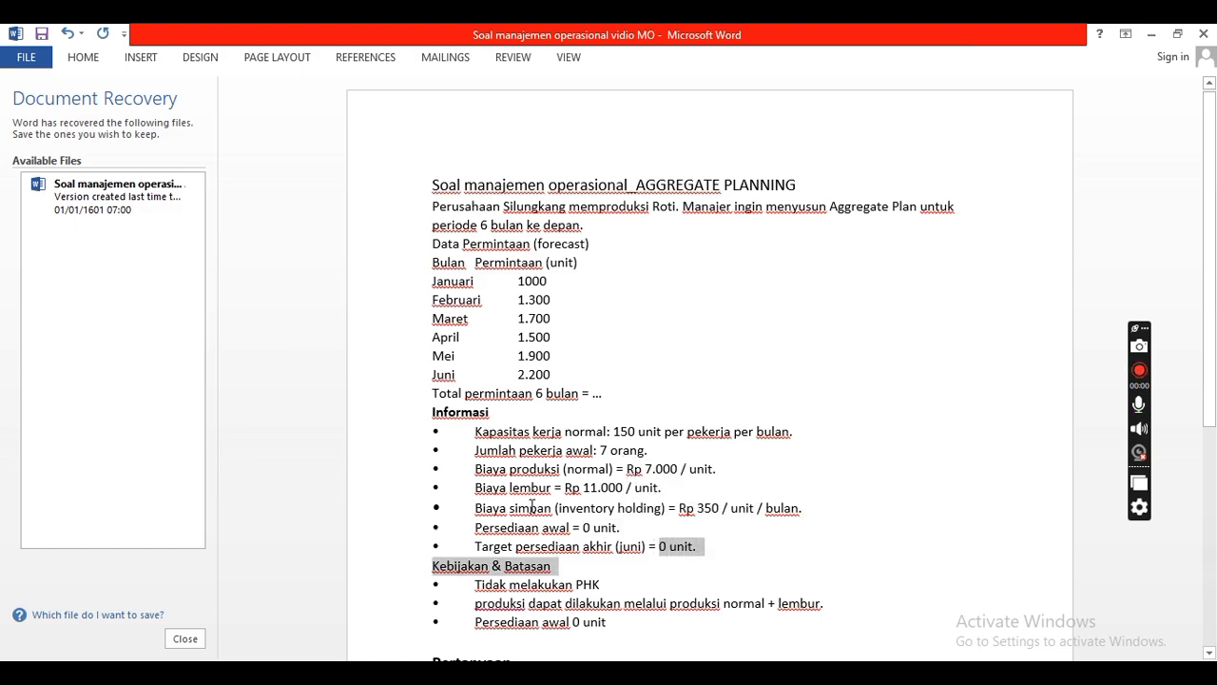
click(565, 567)
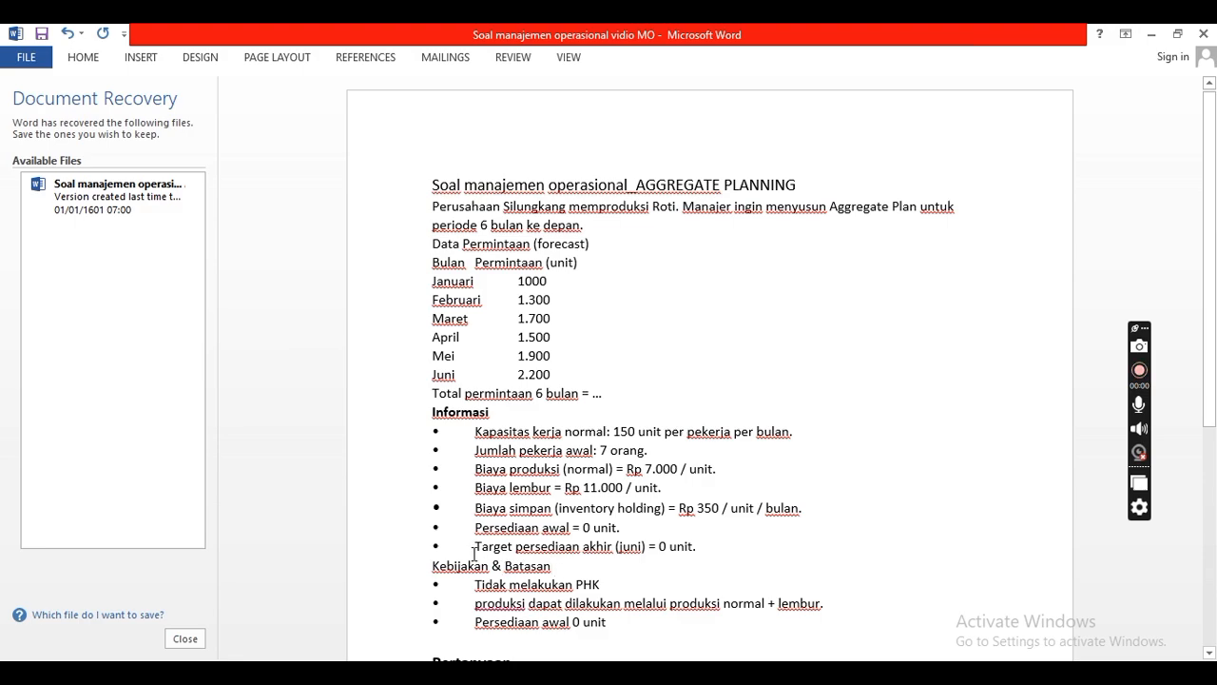
drag(432, 567, 554, 567)
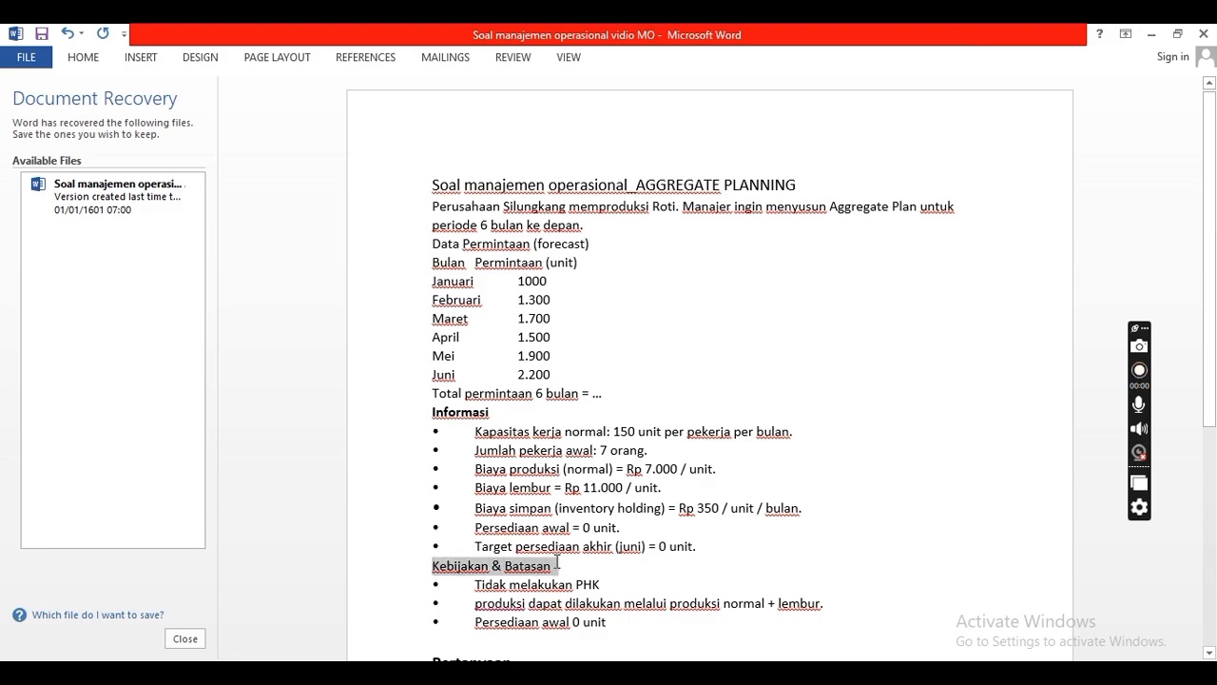
click(675, 584)
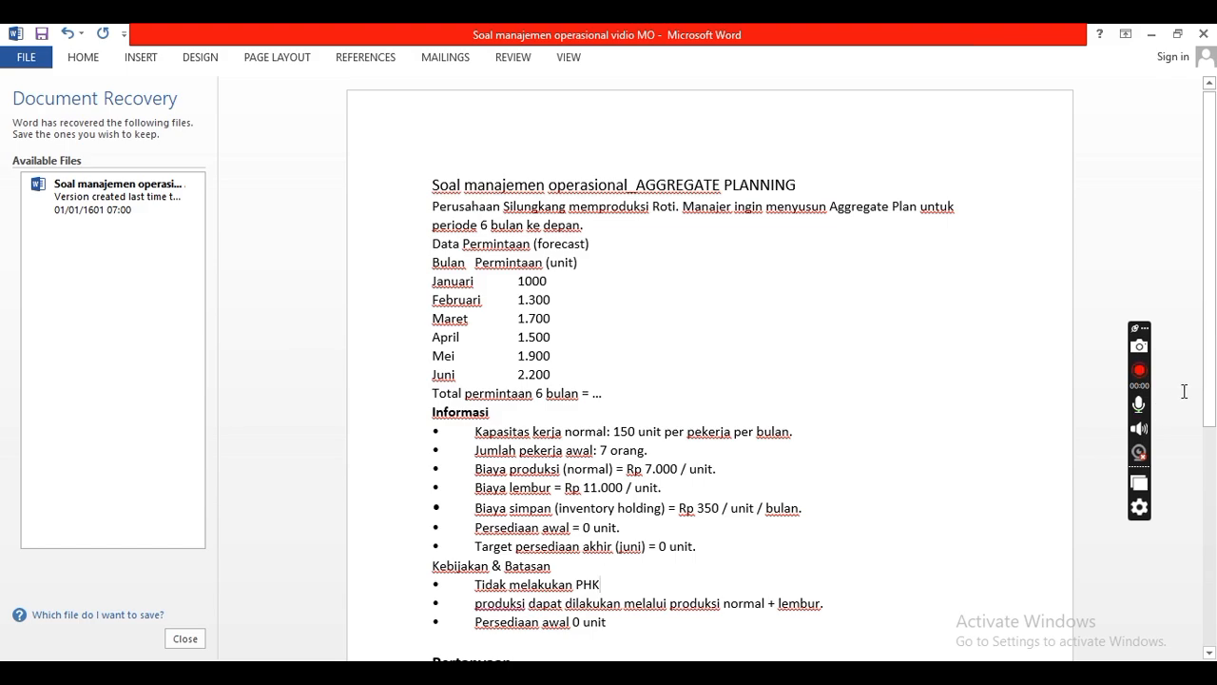
Step: Read the questions under Pertanyaan and review the monthly demand table near the start of the document
drag(1210, 385, 1214, 532)
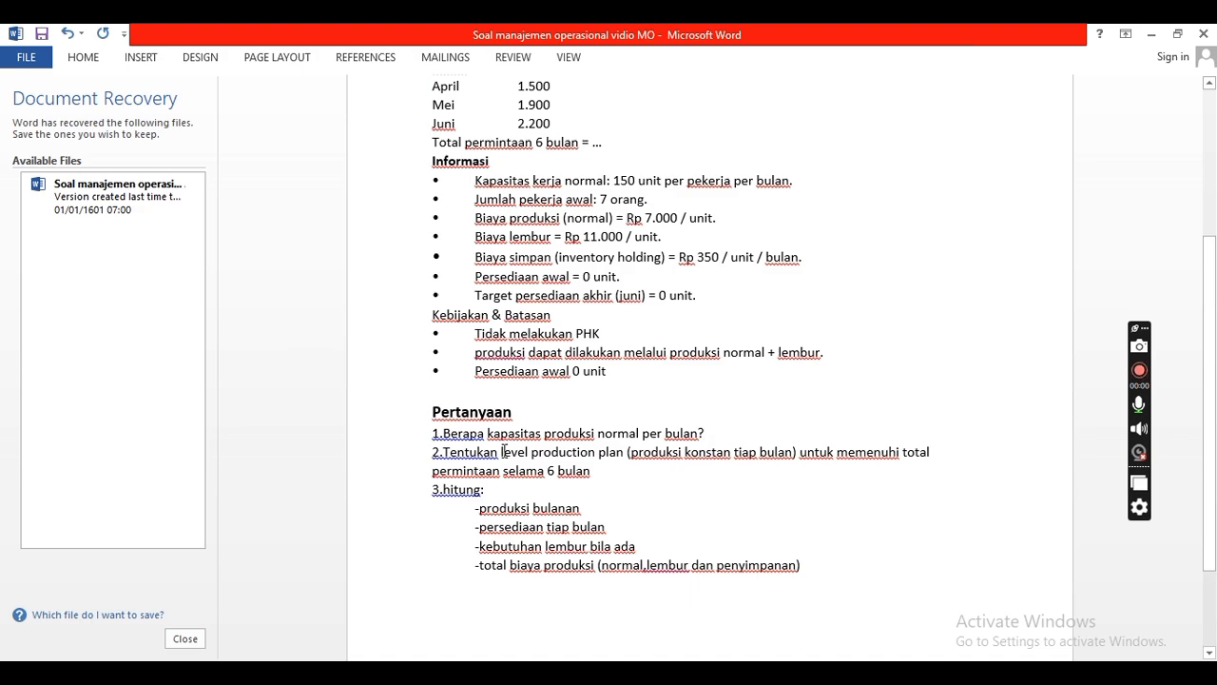
drag(504, 451, 626, 467)
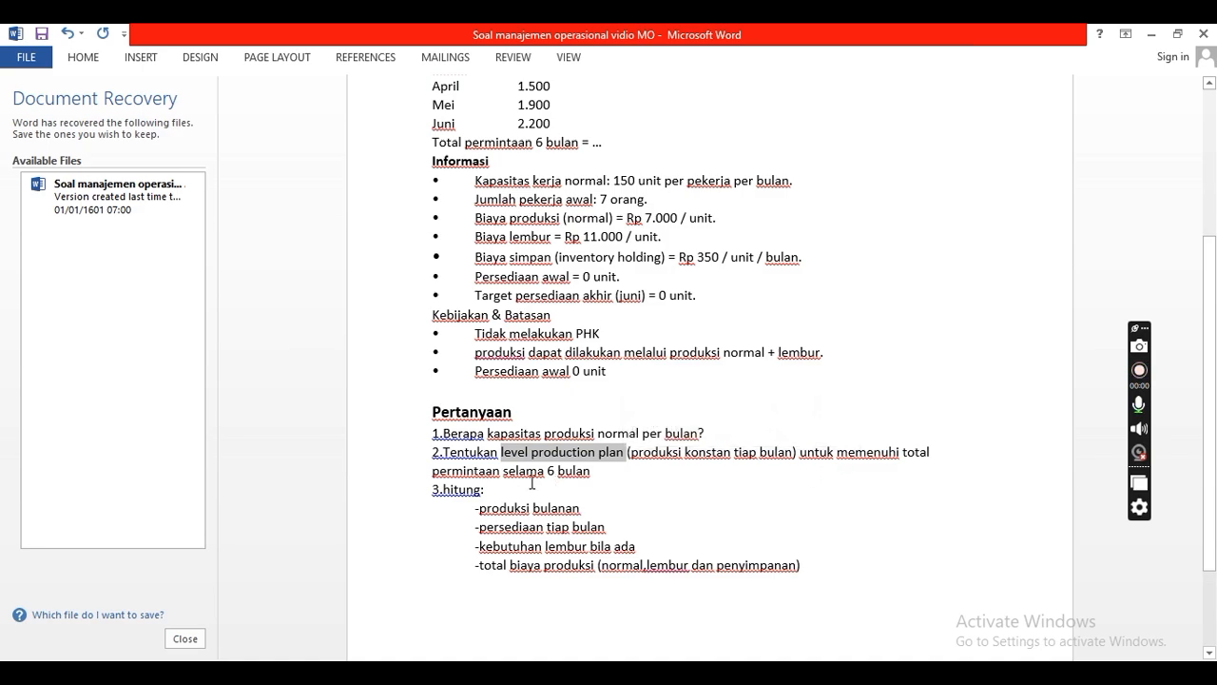
drag(445, 491, 614, 527)
click(478, 508)
click(548, 542)
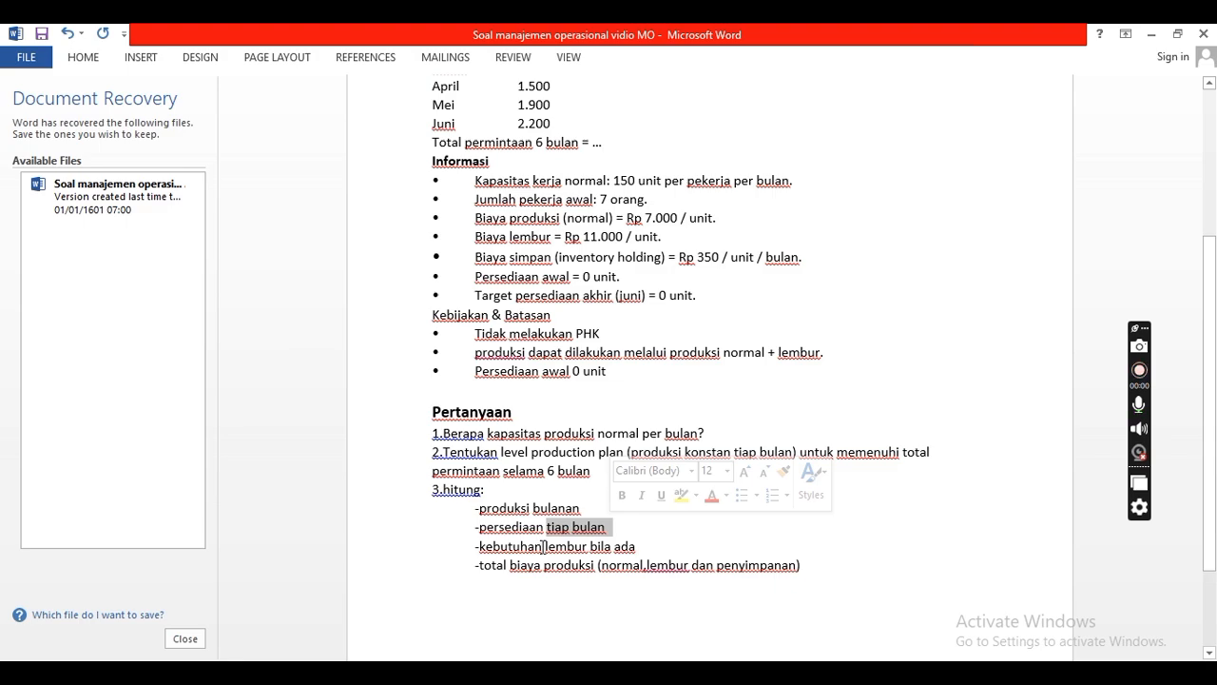
drag(544, 546, 638, 540)
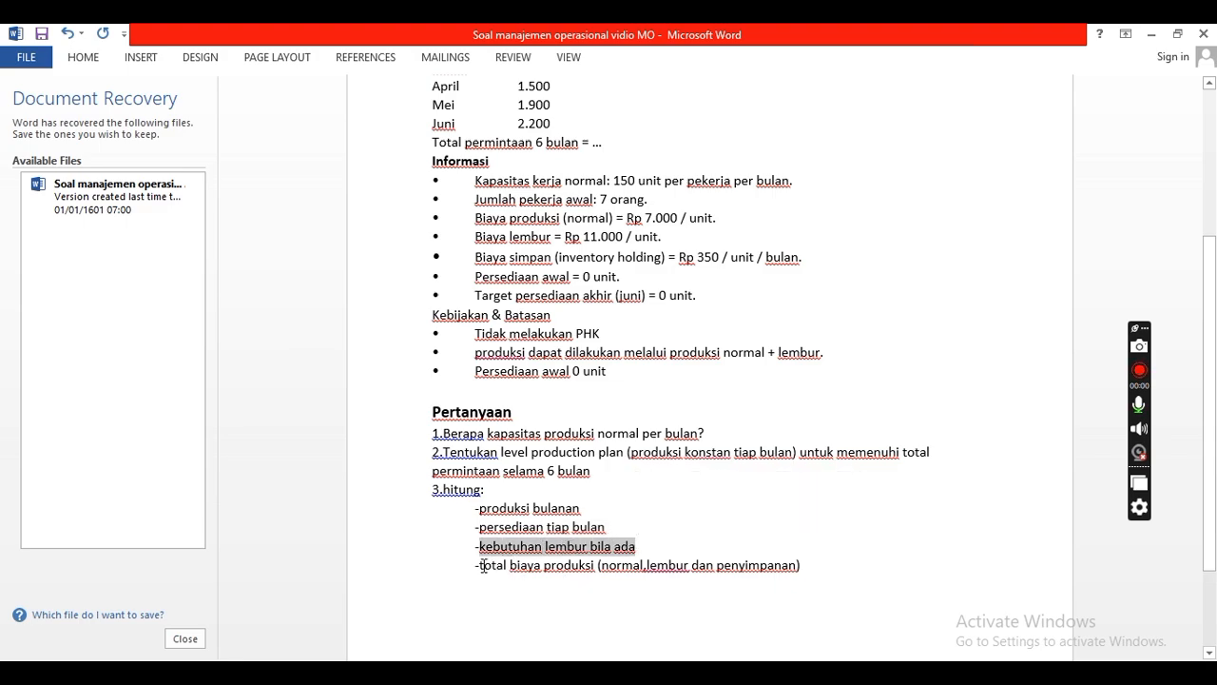
drag(480, 565, 582, 575)
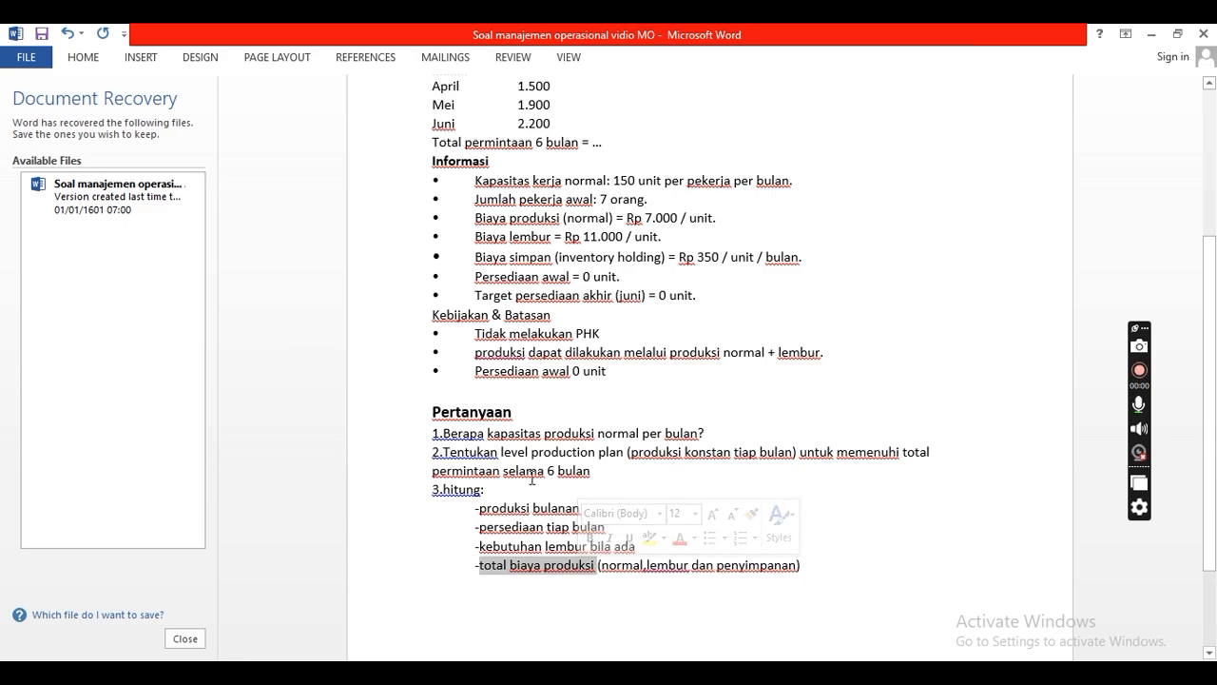
click(652, 452)
scroll(990, 443, up, 5)
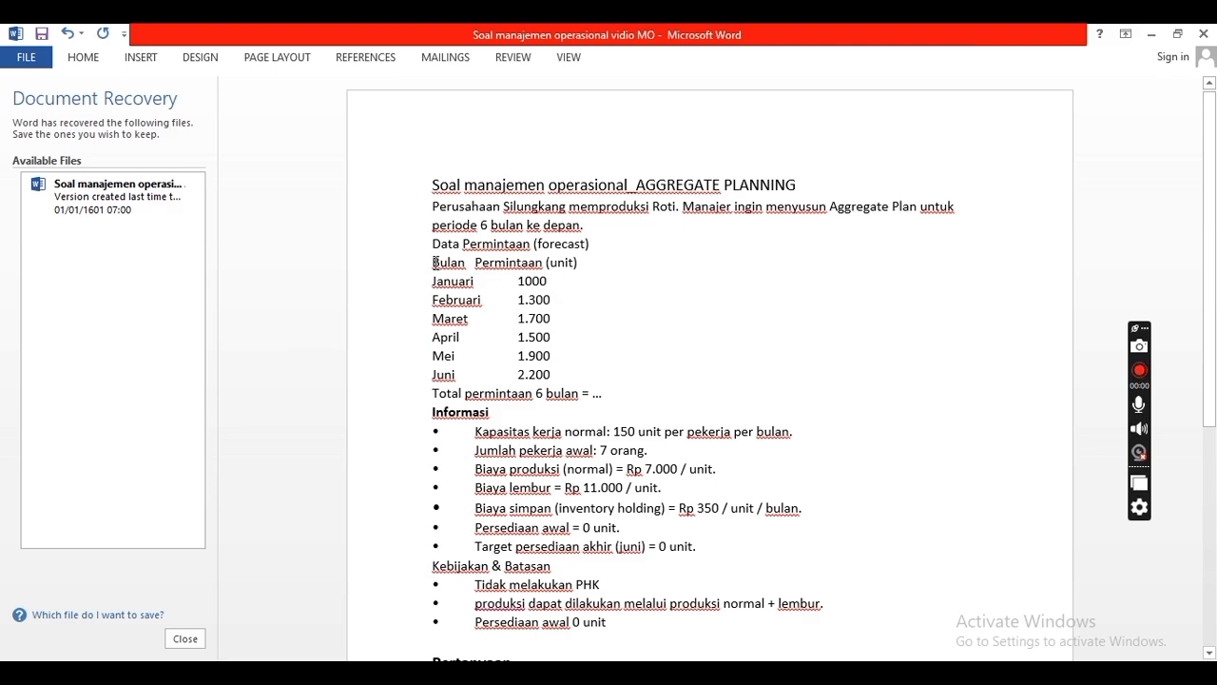
drag(435, 264, 562, 378)
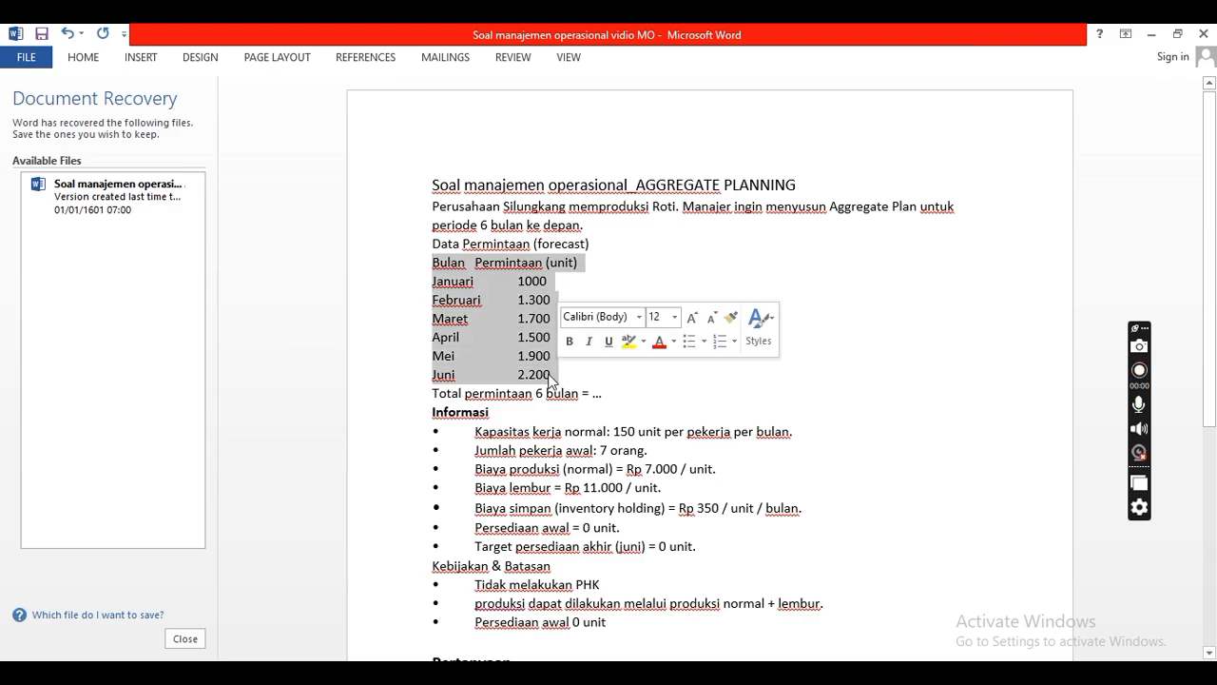
Step: Switch to the Excel workbook and examine the monthly demand, unit costs, production per worker and worker count in columns A and B
key(alt+Tab)
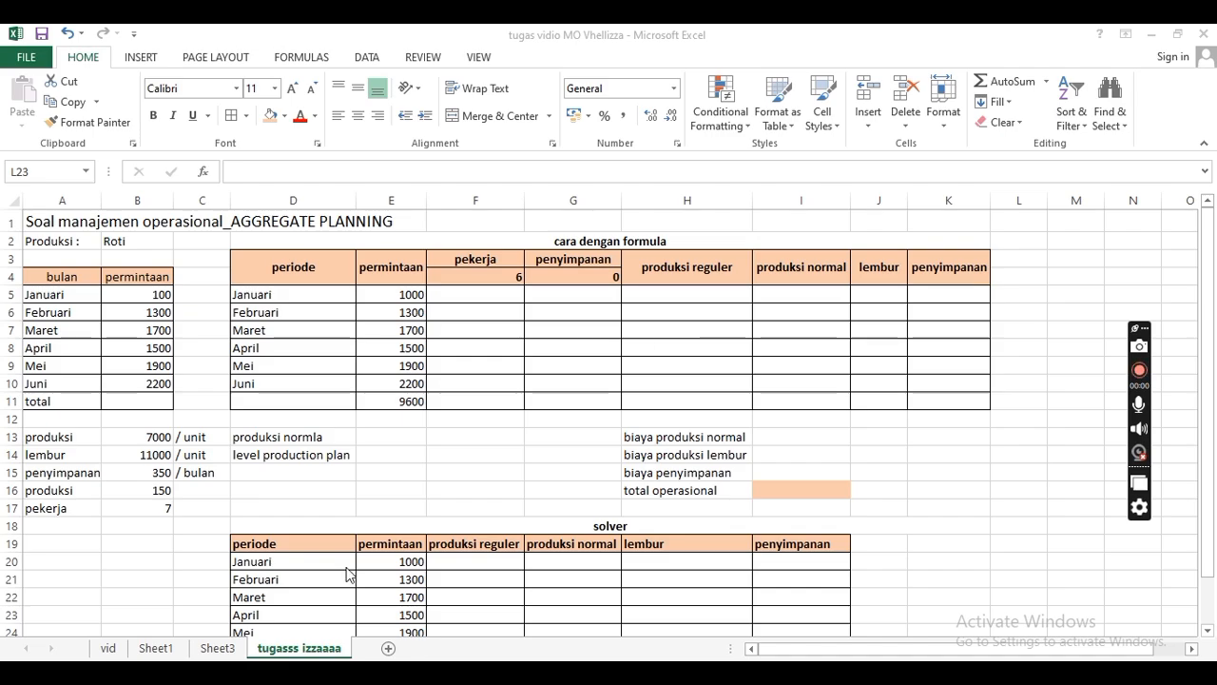
click(82, 330)
drag(73, 297, 121, 388)
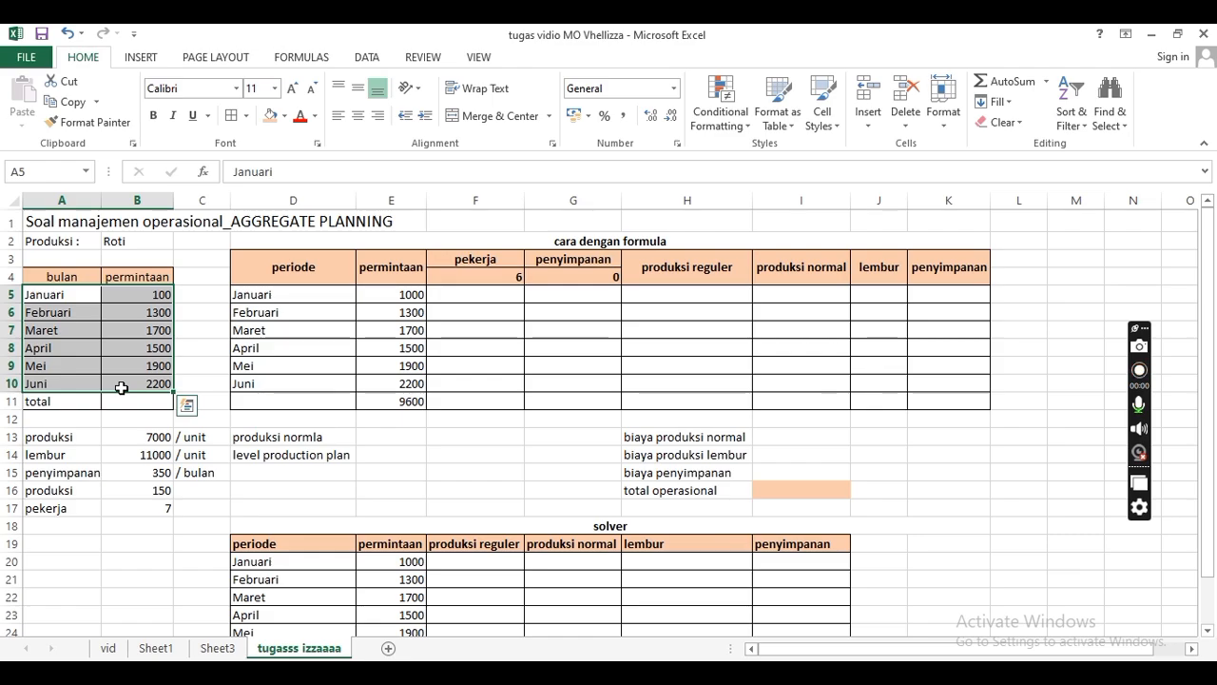
click(129, 438)
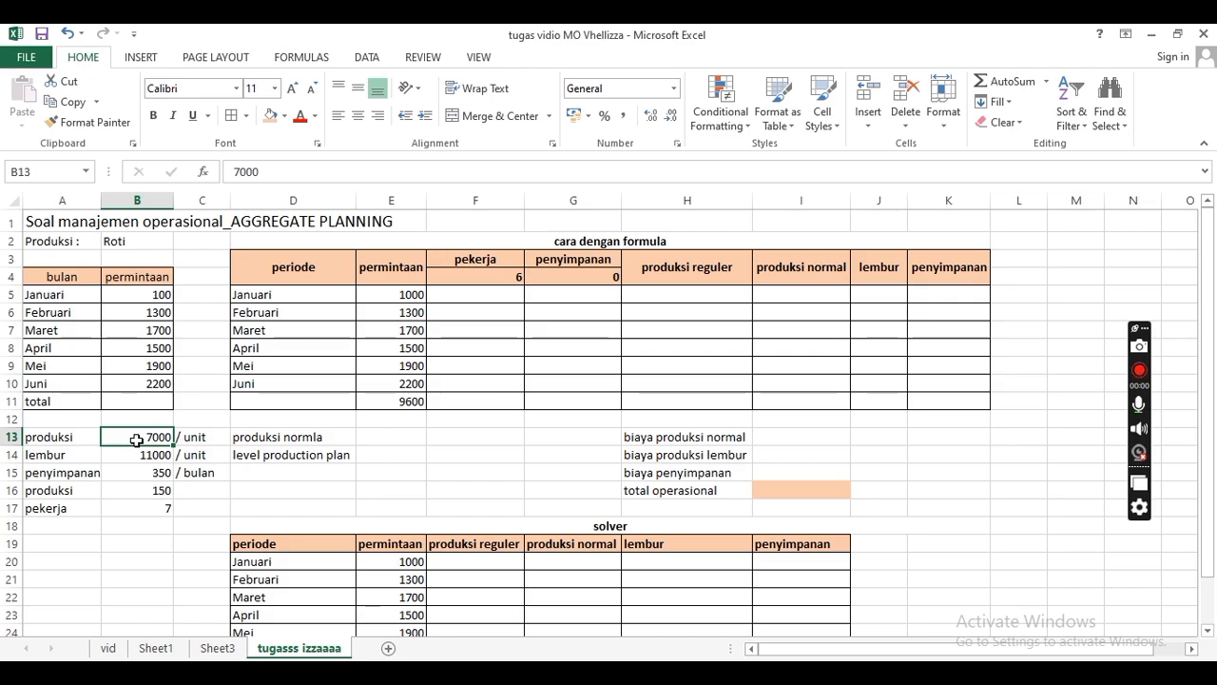
click(139, 455)
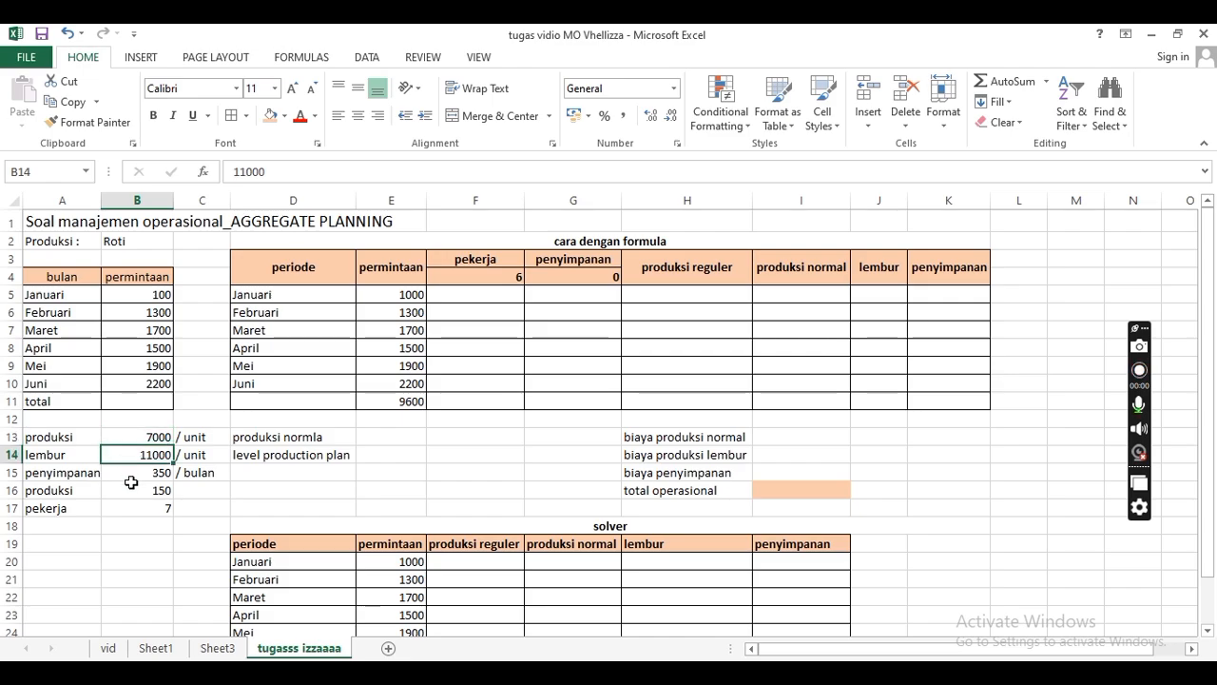
click(134, 475)
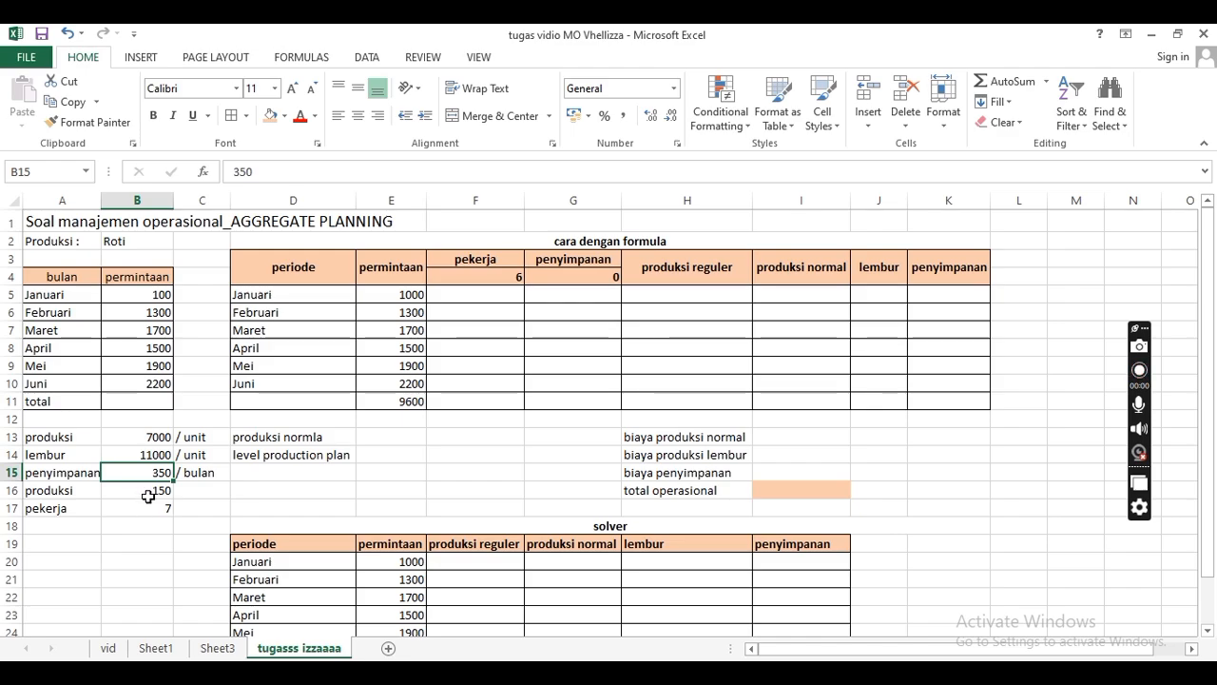
click(150, 492)
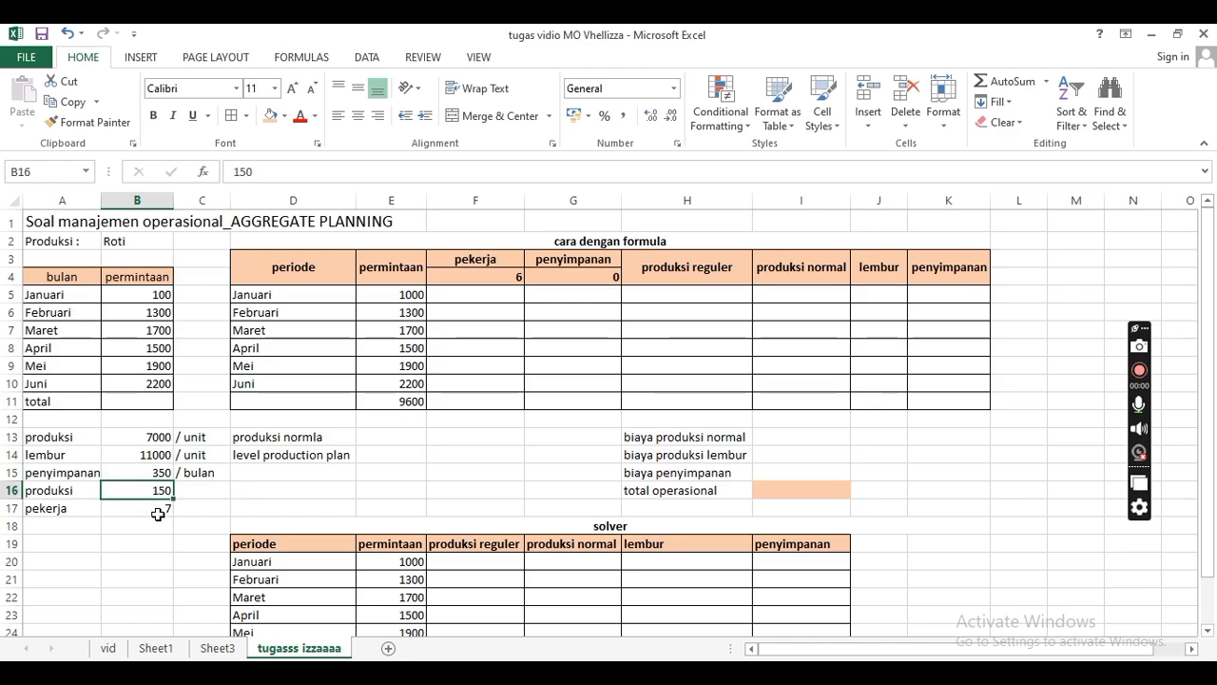
click(158, 514)
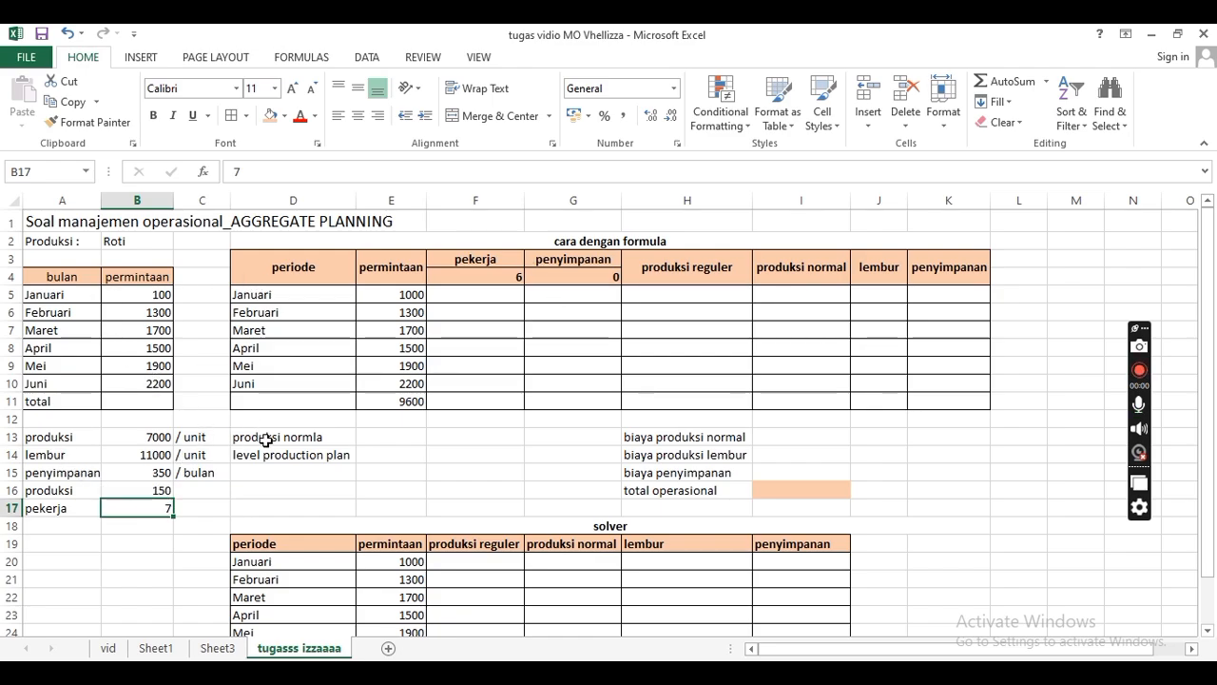
Step: Calculate the normal production capacity in E13 with the formula =B16*B17
click(383, 440)
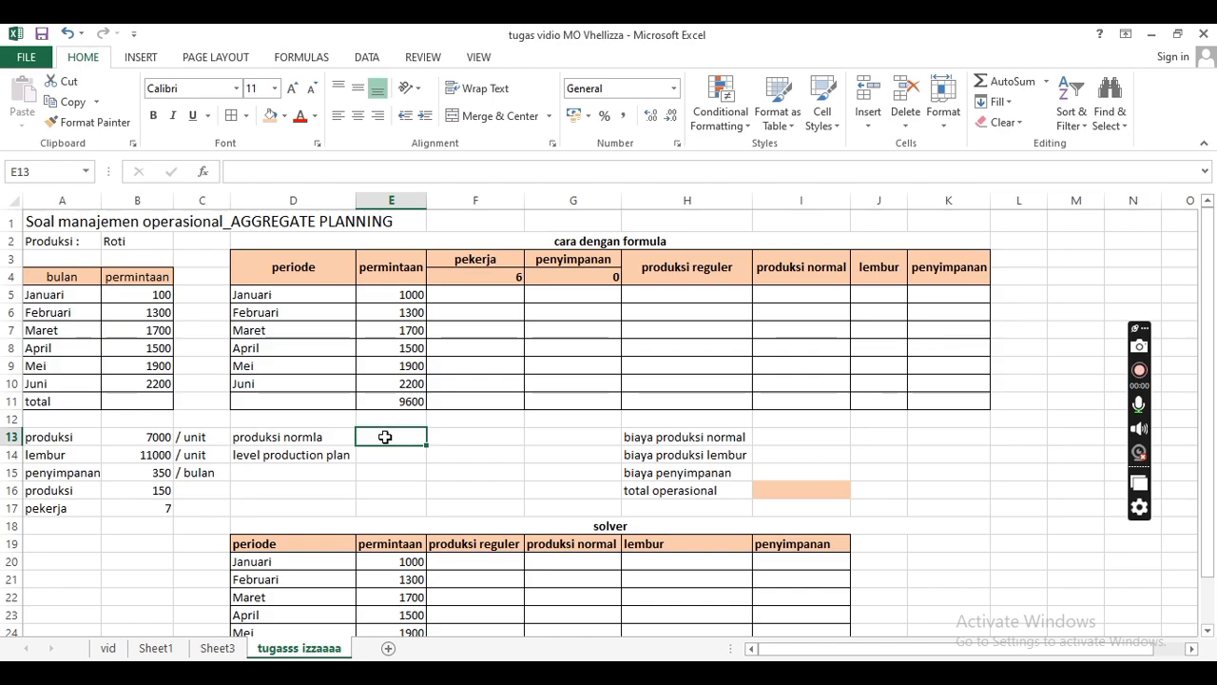
text(=)
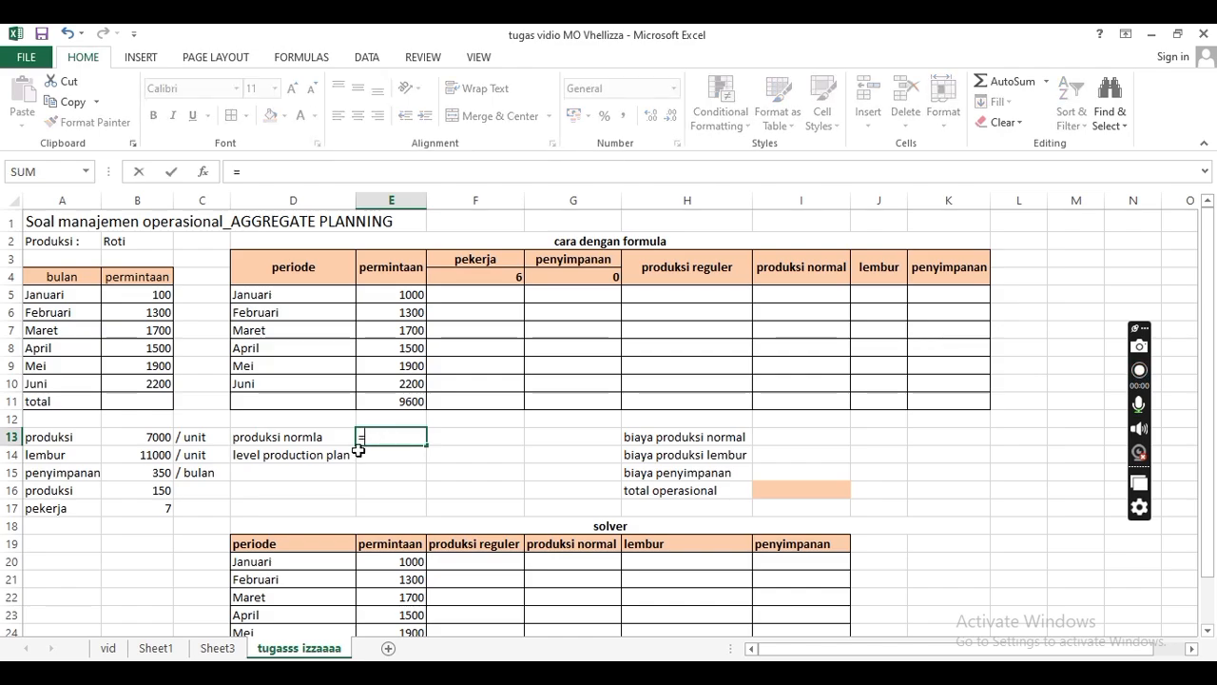
click(150, 491)
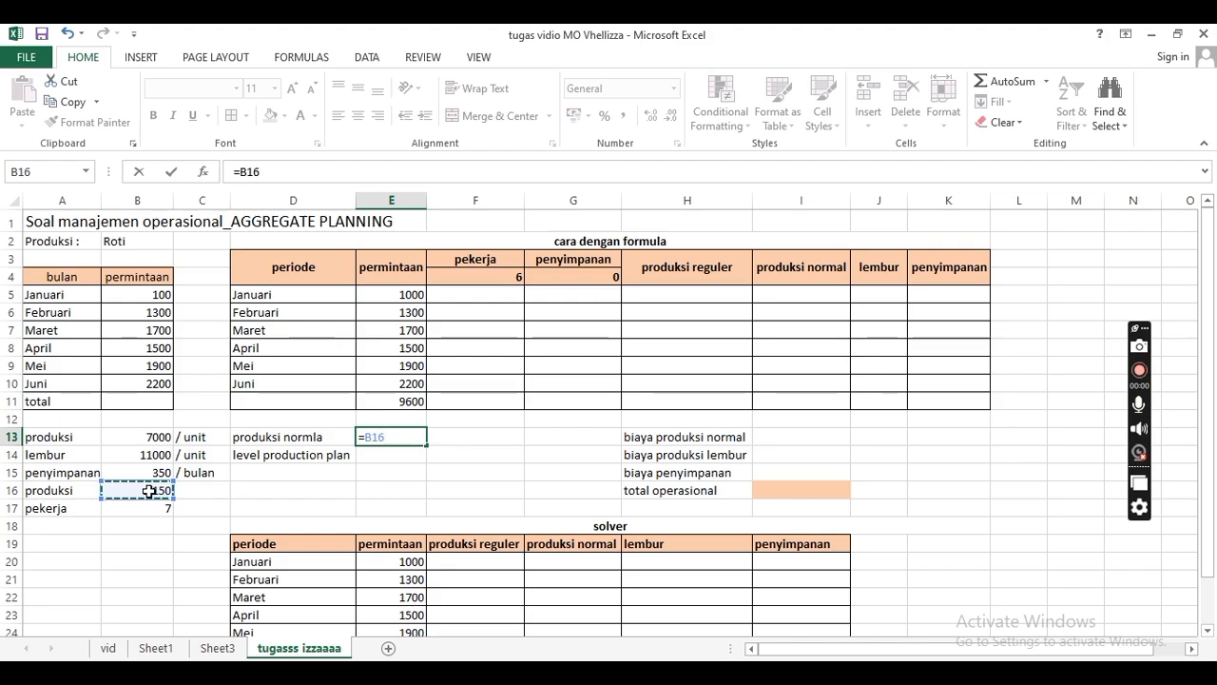
text(*)
click(145, 510)
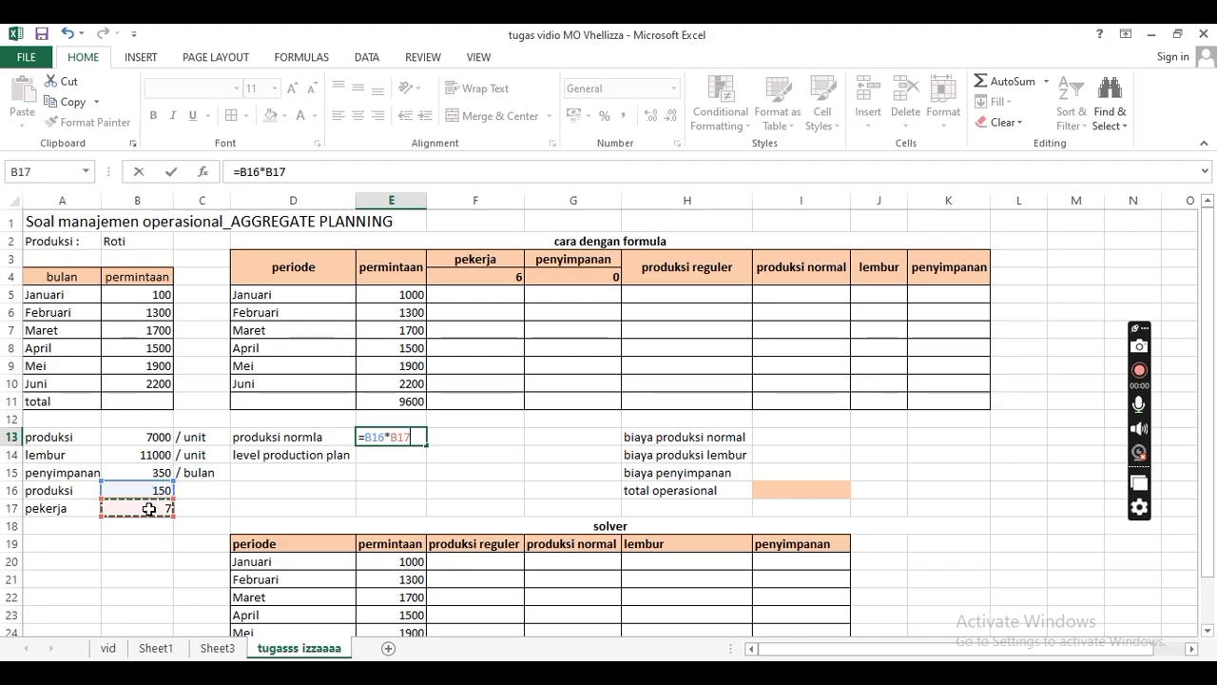
key(Return)
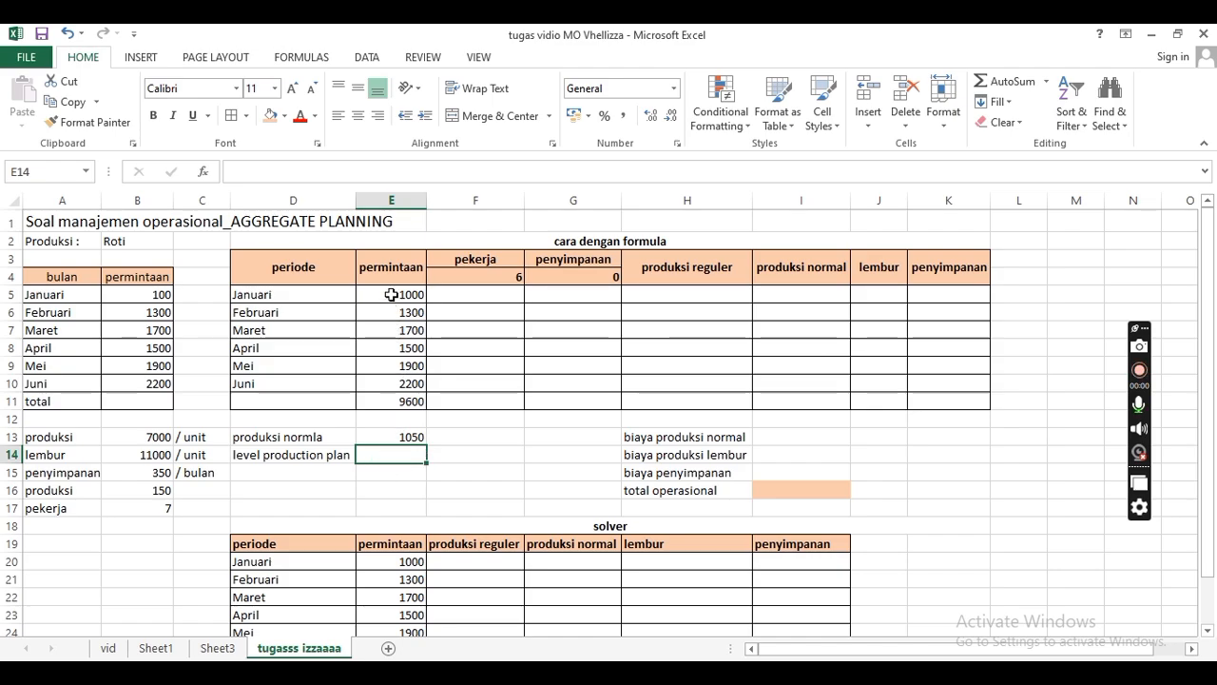
Step: Calculate the level production plan in E14 by dividing the total demand by six months with =E11/6
click(402, 399)
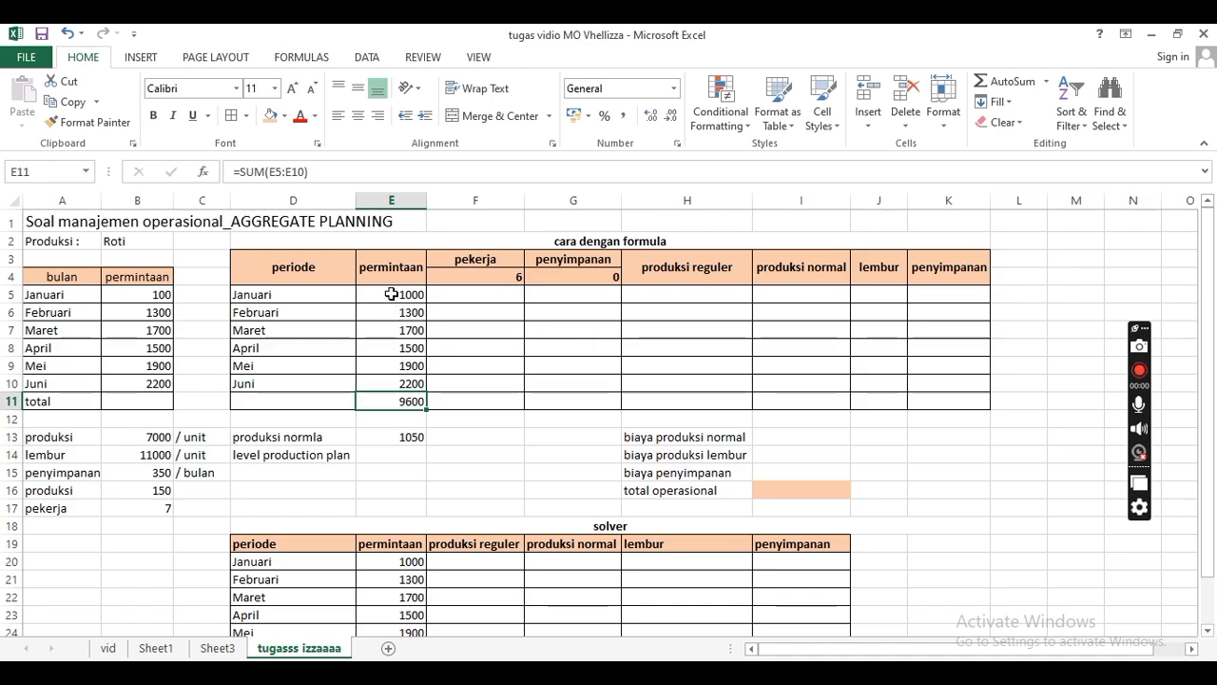
drag(394, 294, 401, 386)
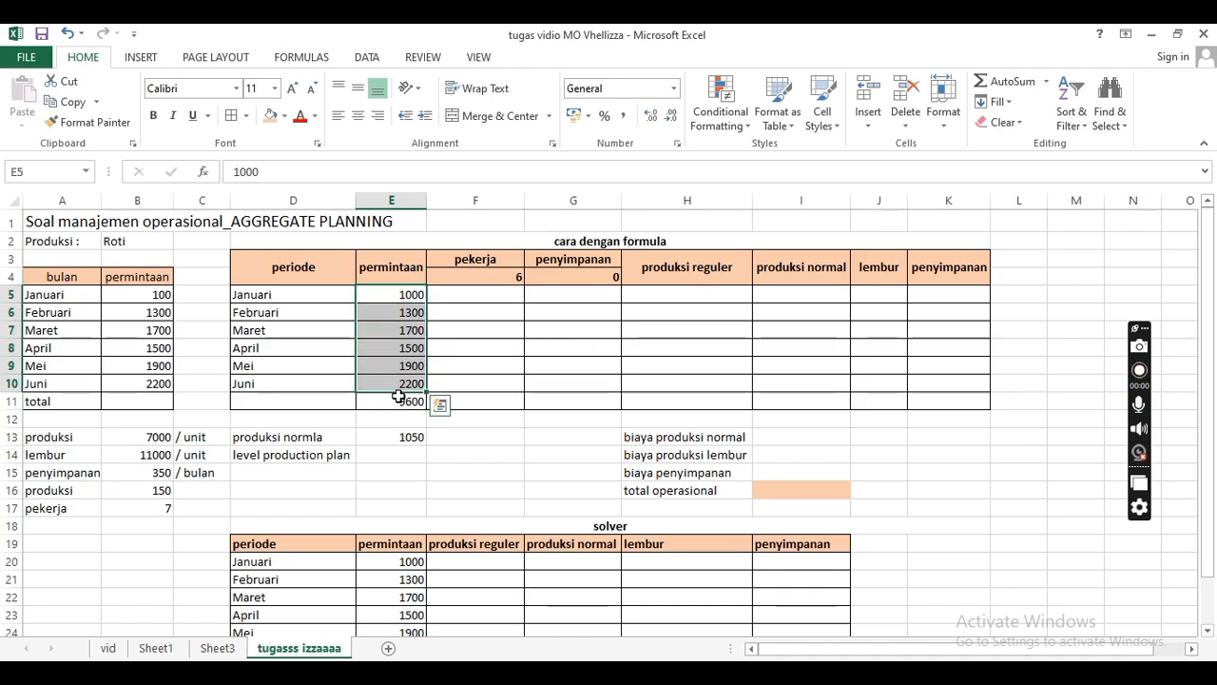
click(397, 400)
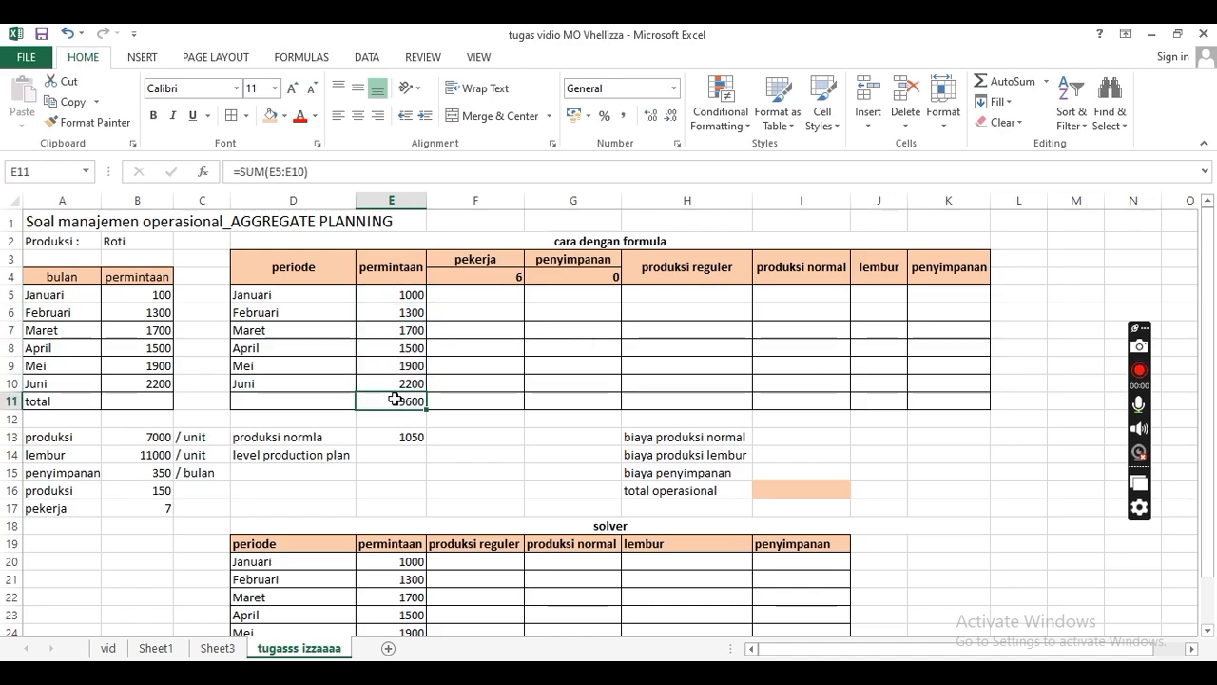
click(416, 454)
text(=)
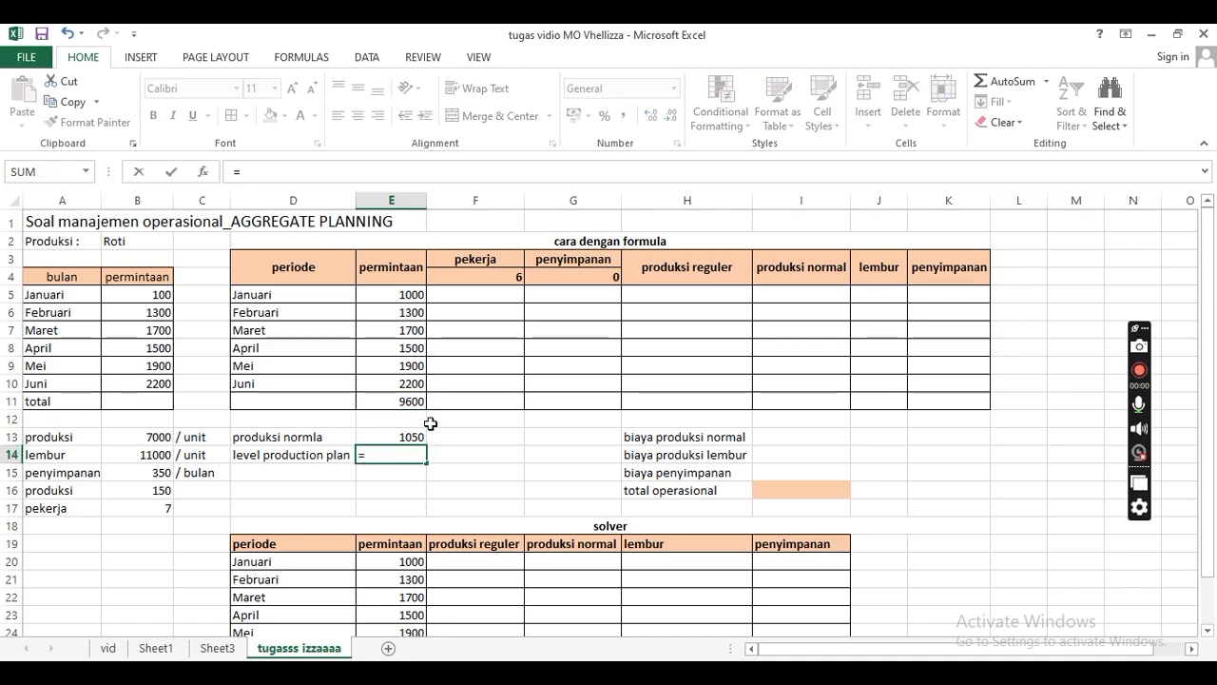
click(414, 401)
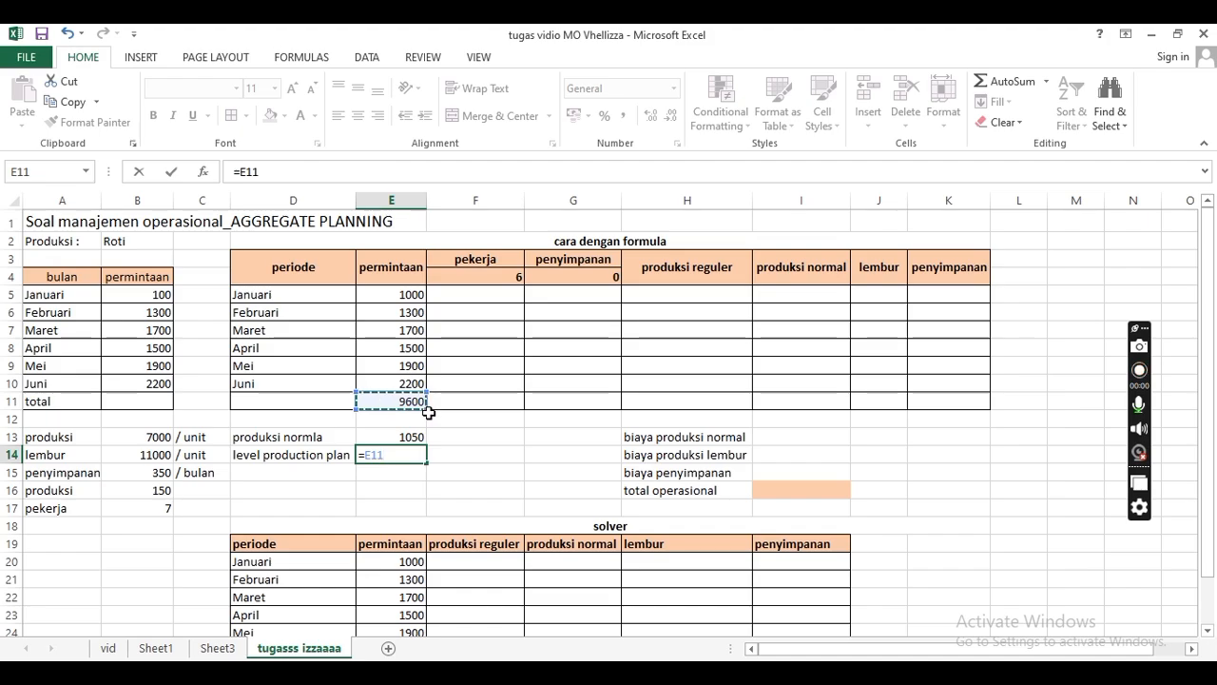
text(/)
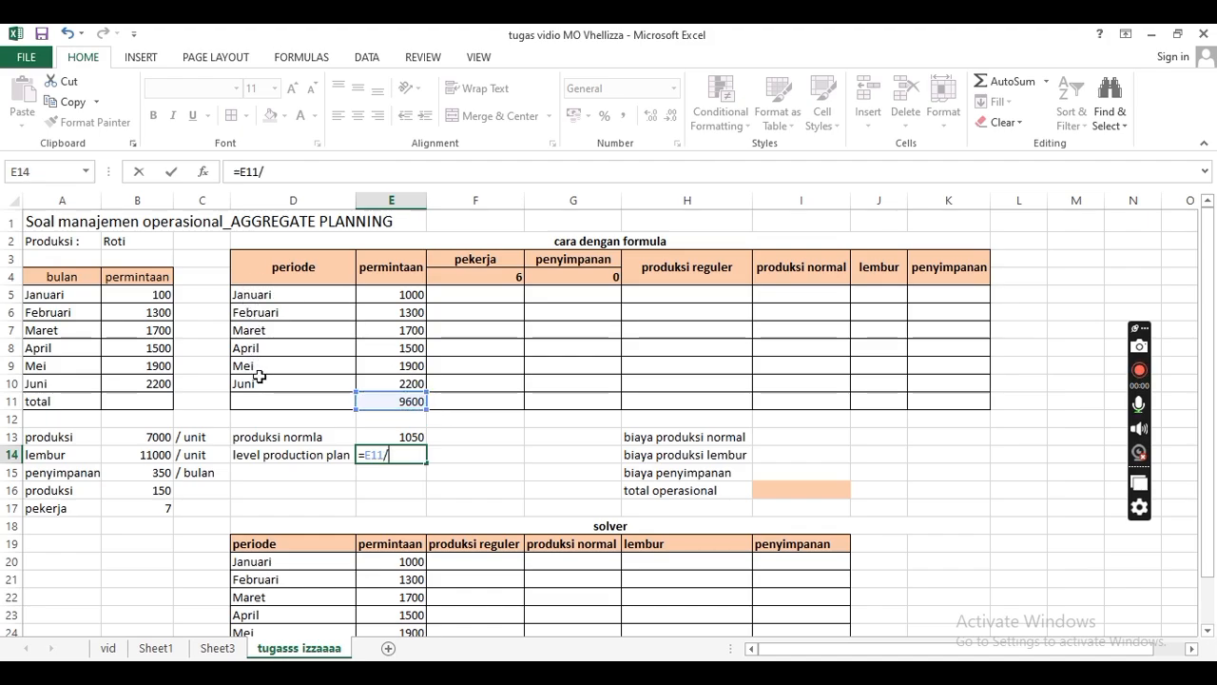
text(6)
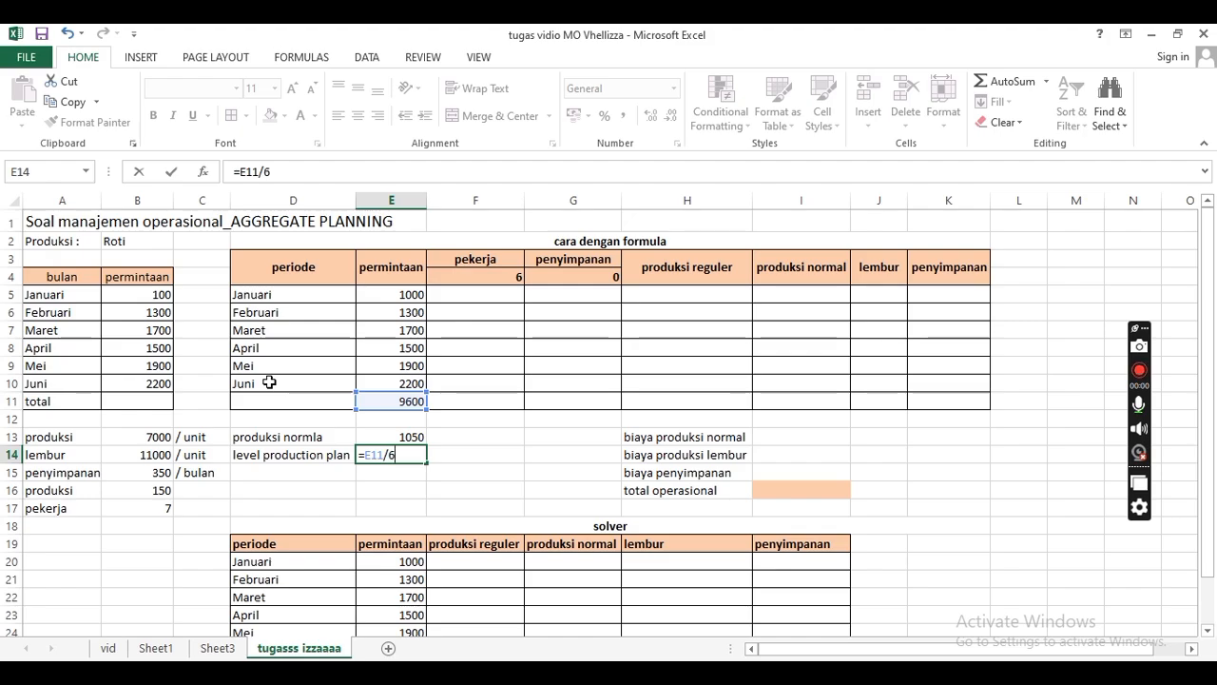
key(Return)
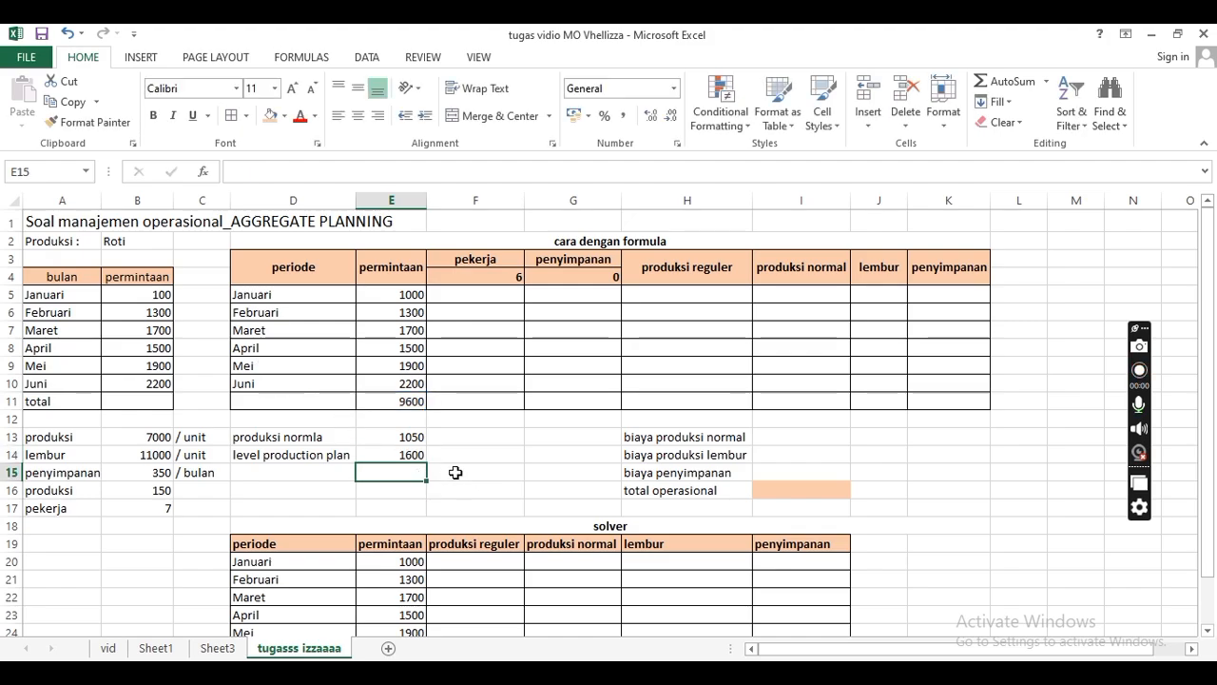
Step: Set the pekerja value in F4 to 7
click(473, 278)
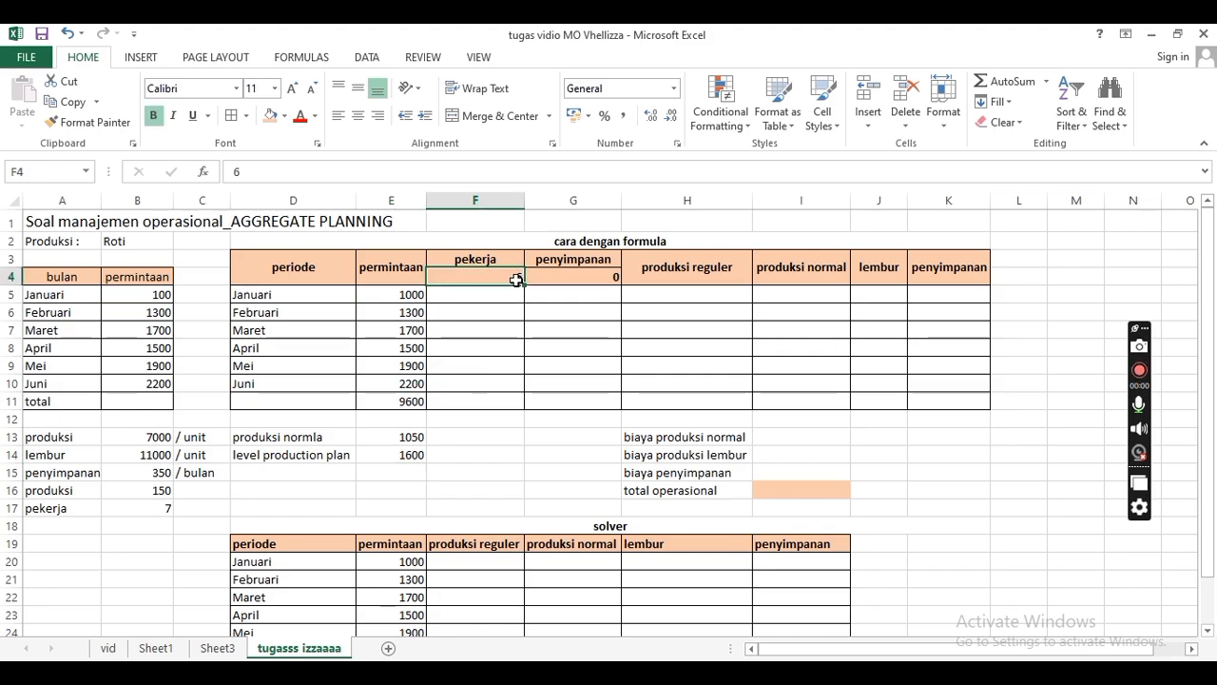
text(7)
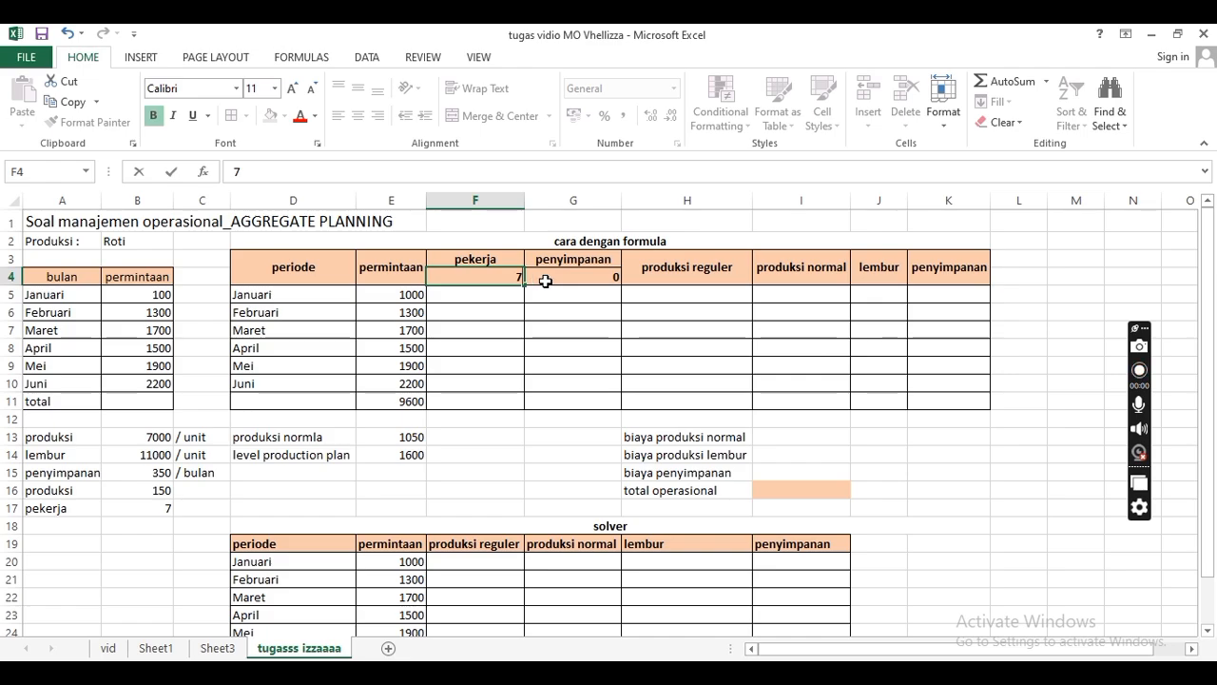
click(545, 281)
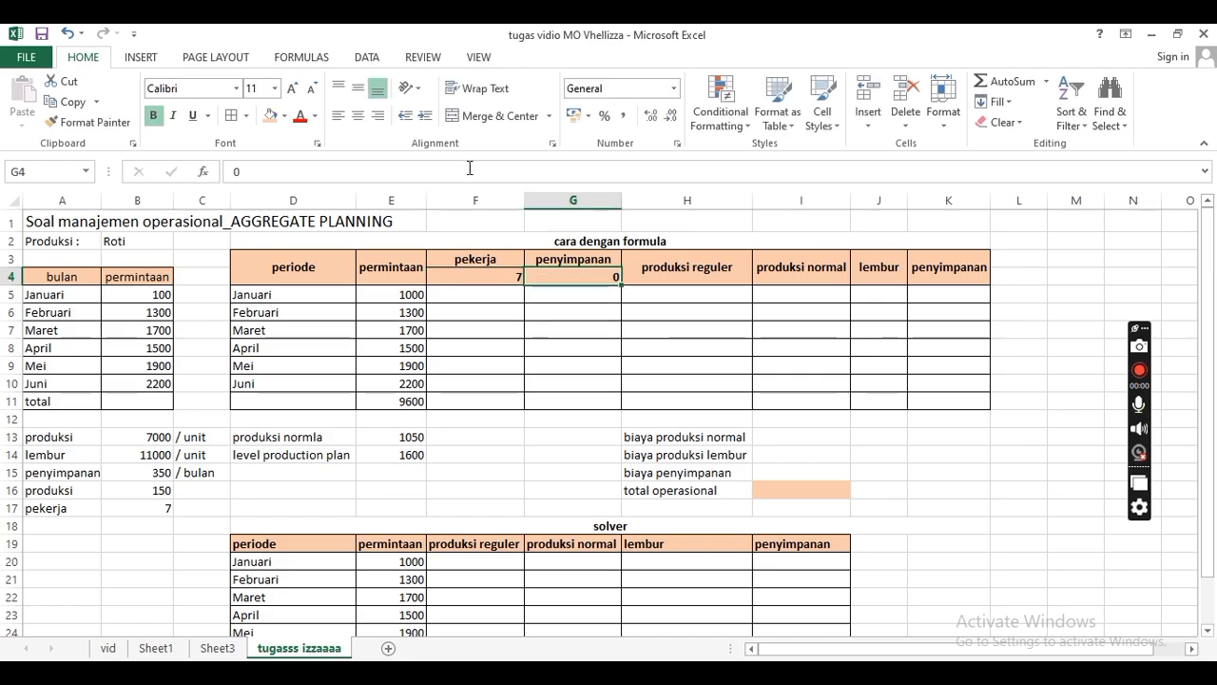
Step: Fill the produksi reguler column H5:H10 with the absolute reference =$E$14 to the level production plan
click(652, 299)
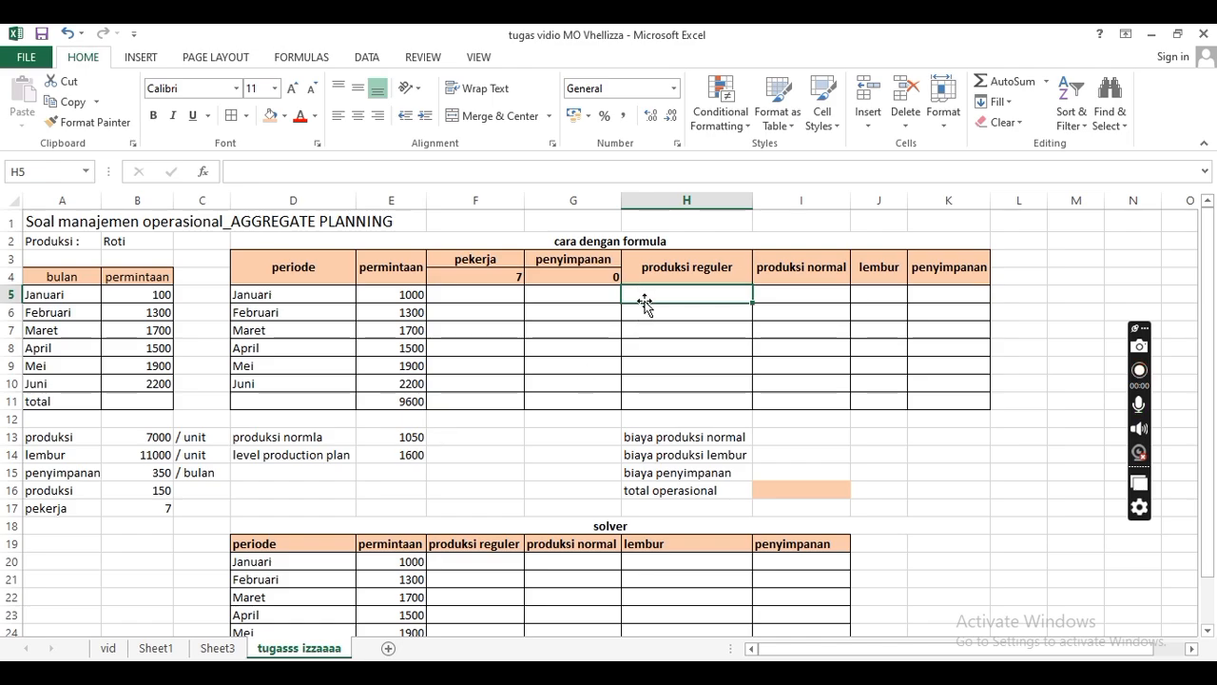
text(=)
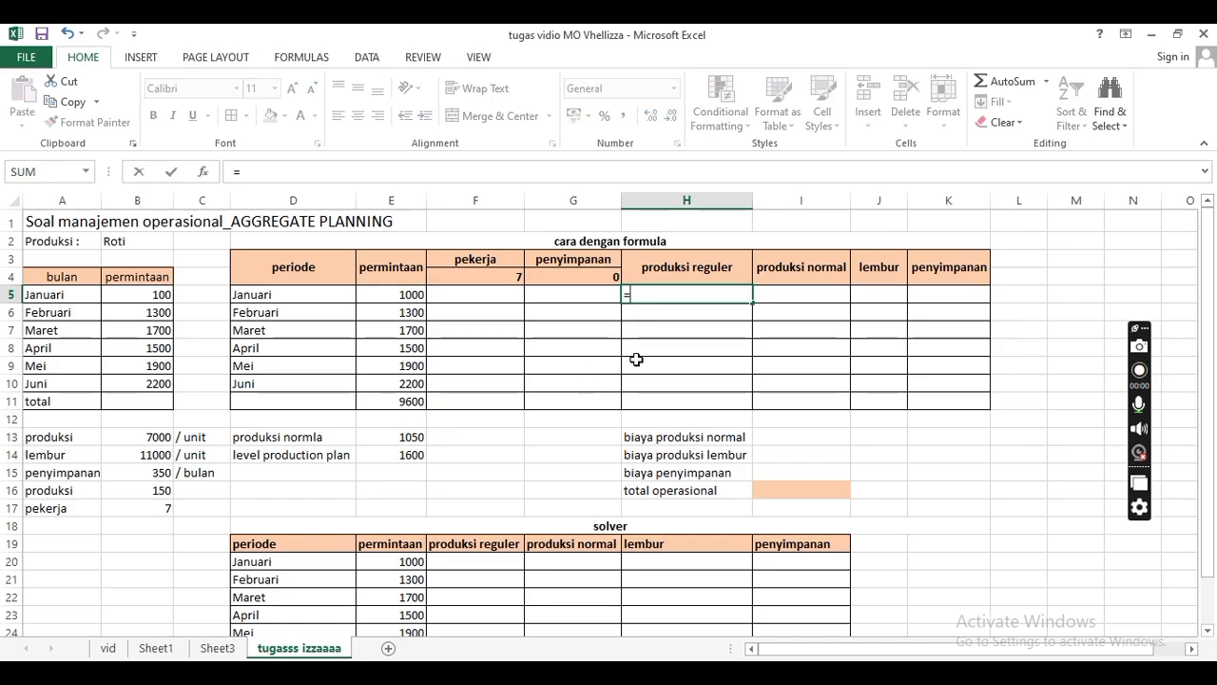
click(412, 455)
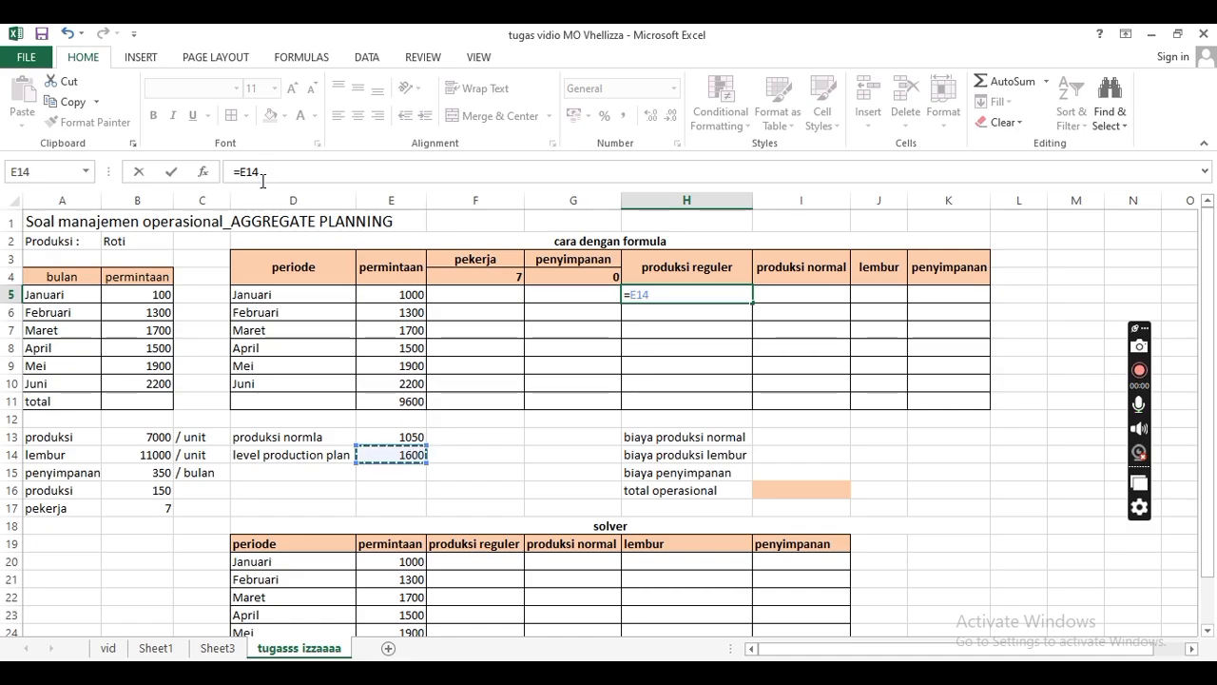
key(F4)
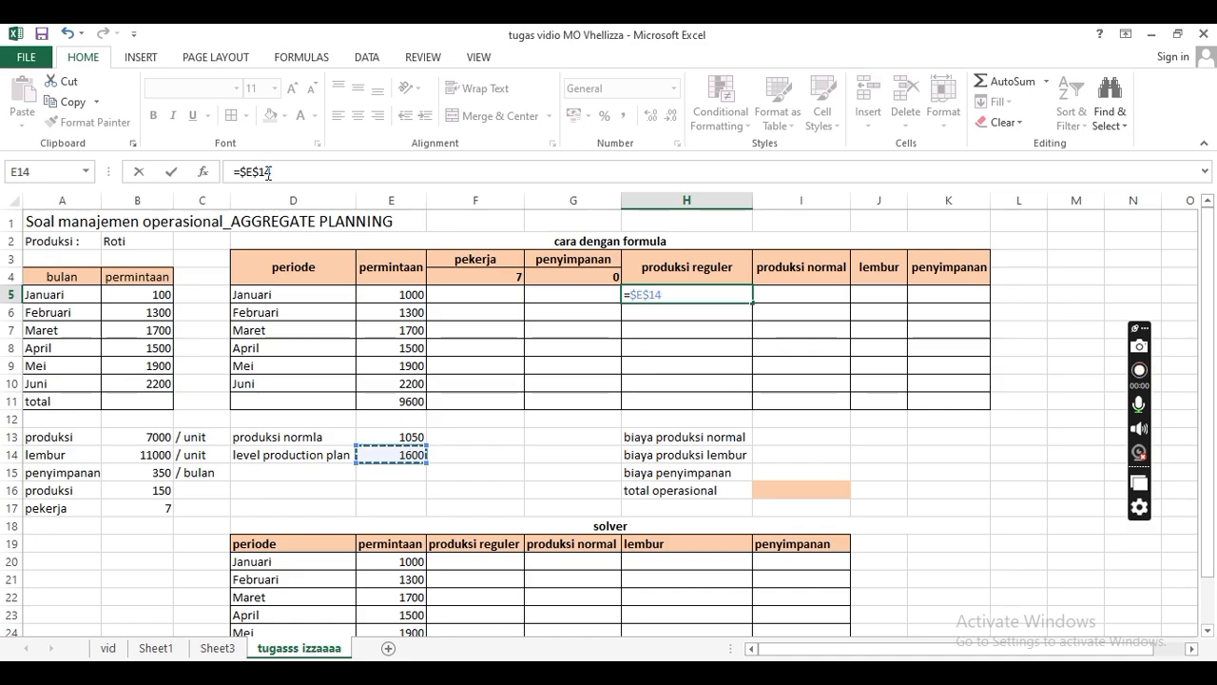
key(Return)
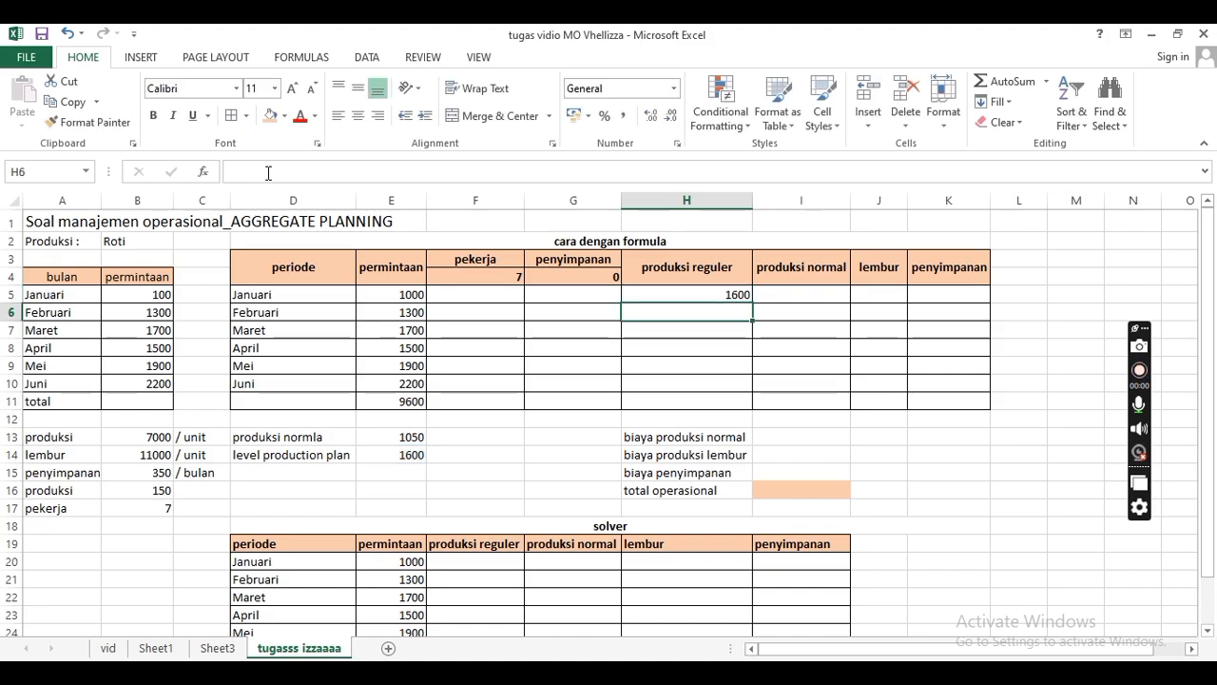
click(725, 295)
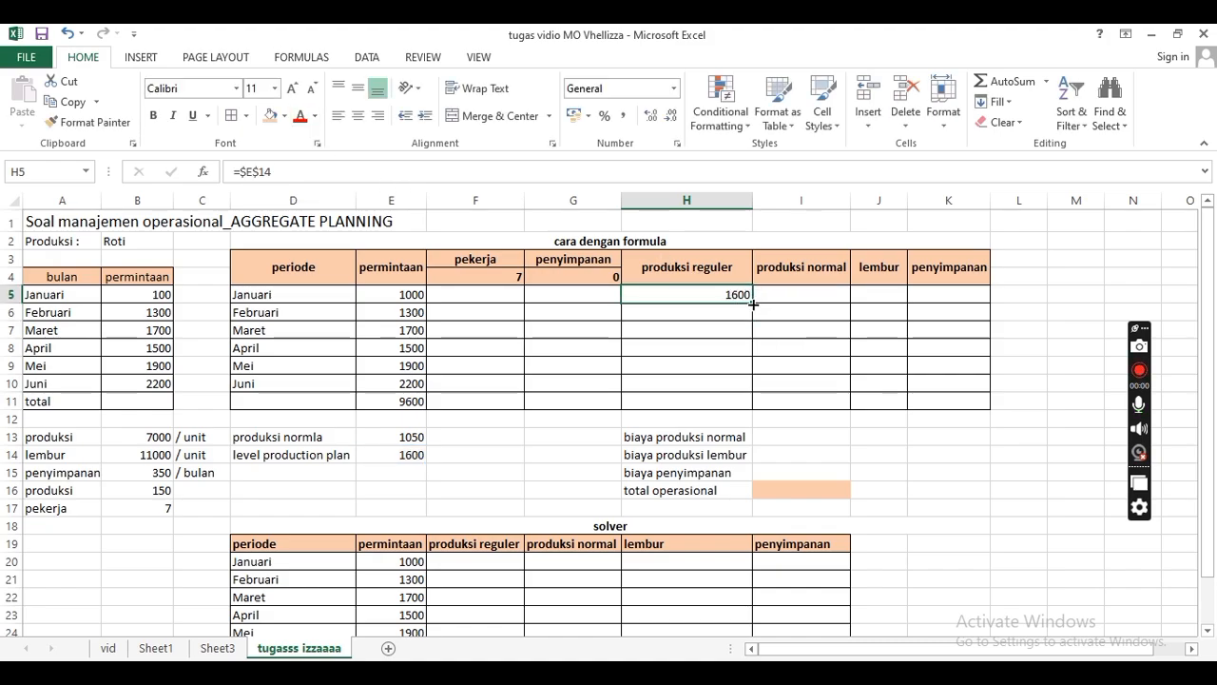
drag(753, 300, 761, 384)
Step: Fill the produksi normal column I5:I10 with the absolute reference =$E$13 to the normal production capacity
click(766, 295)
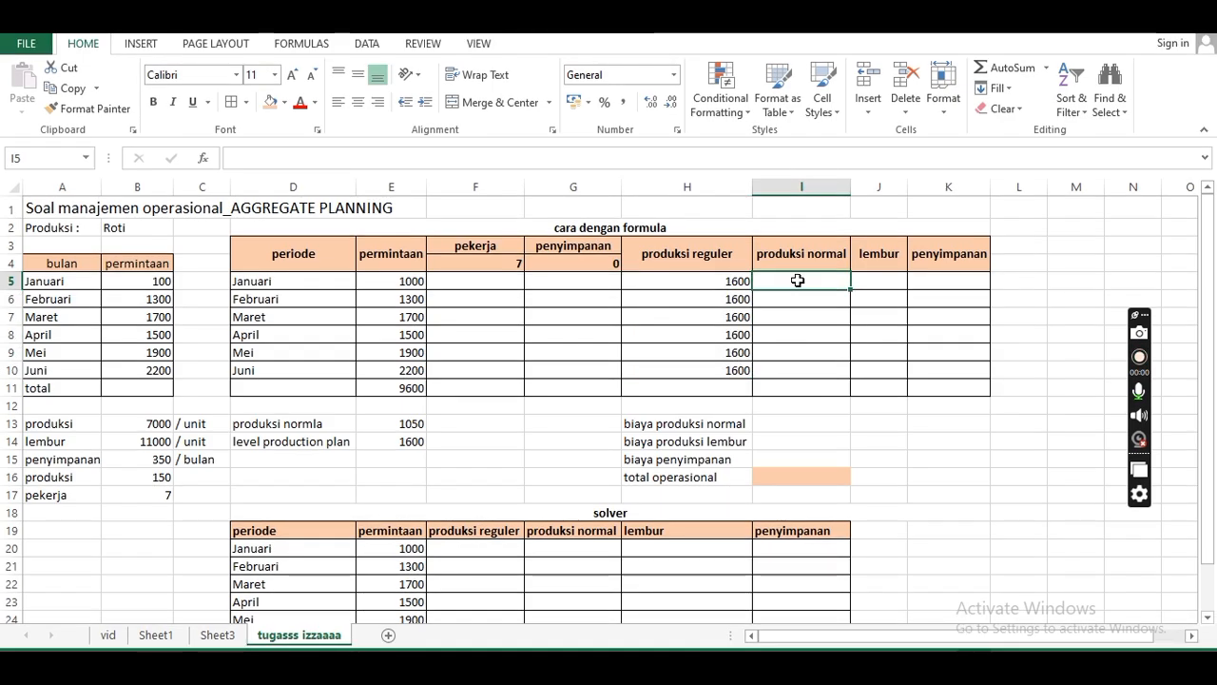
text(=)
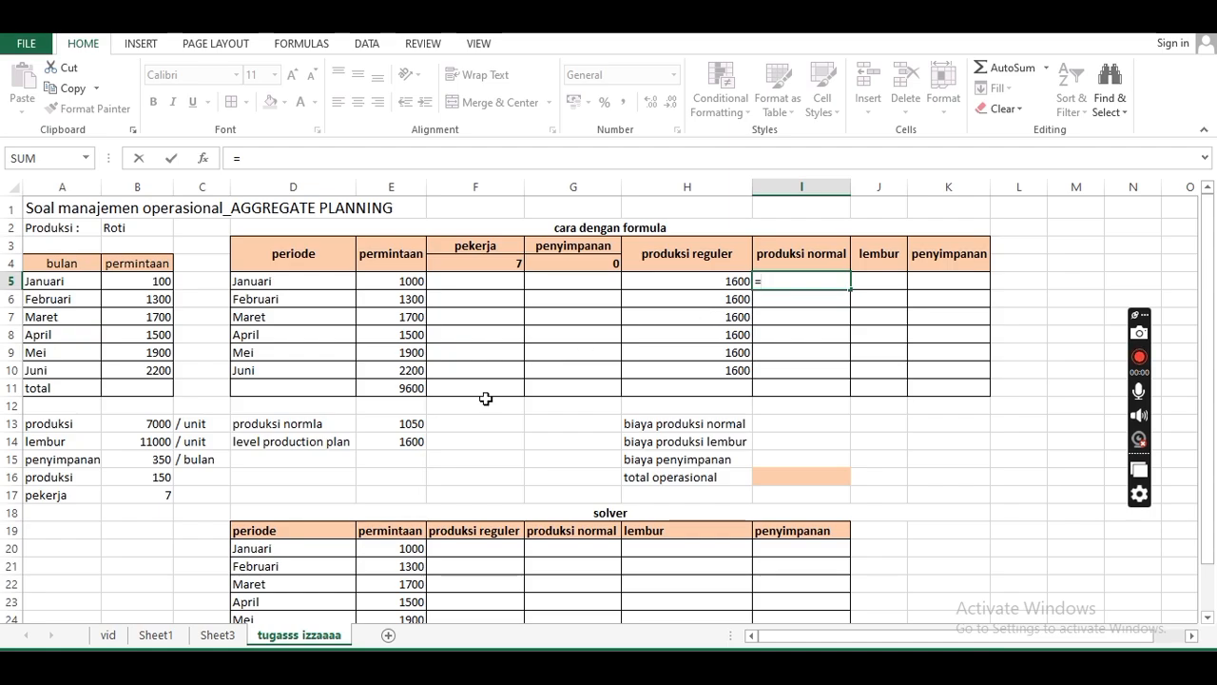
click(406, 425)
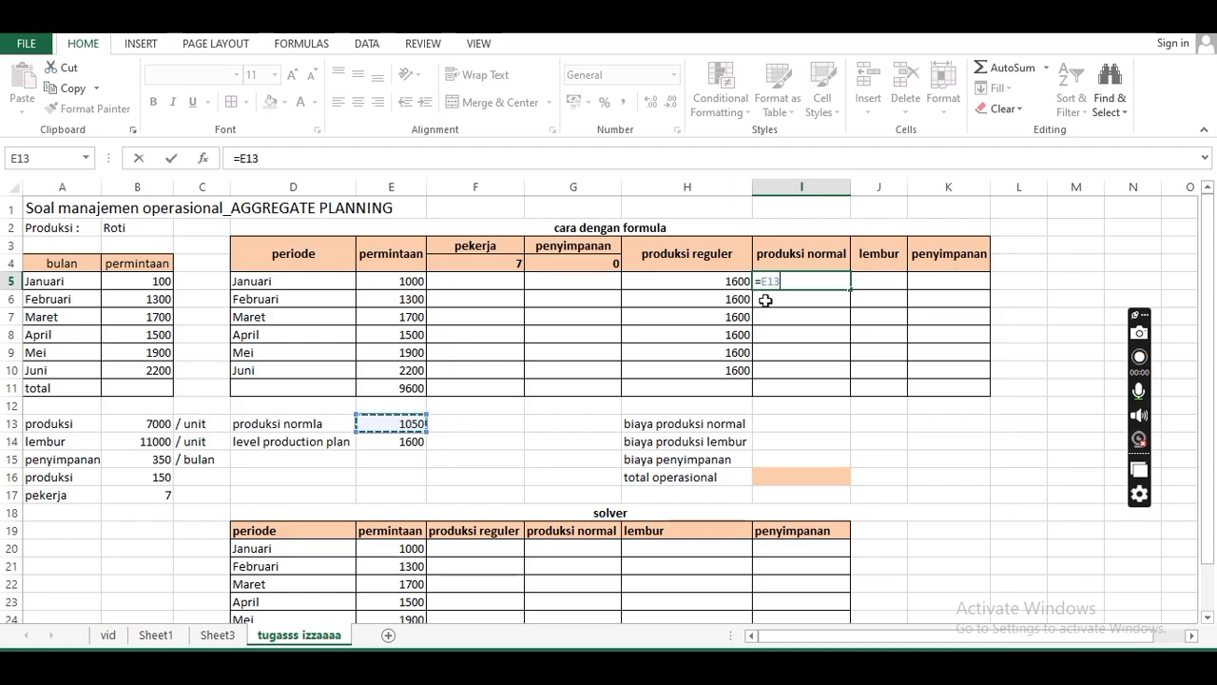
key(F4)
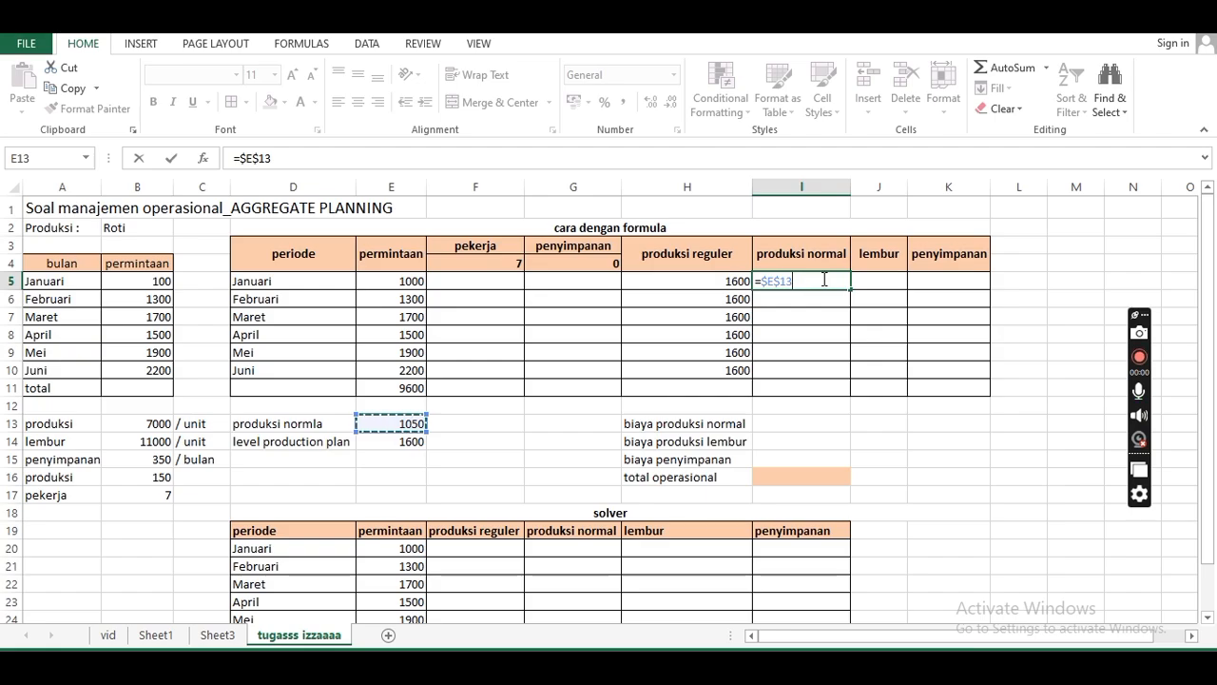
key(Return)
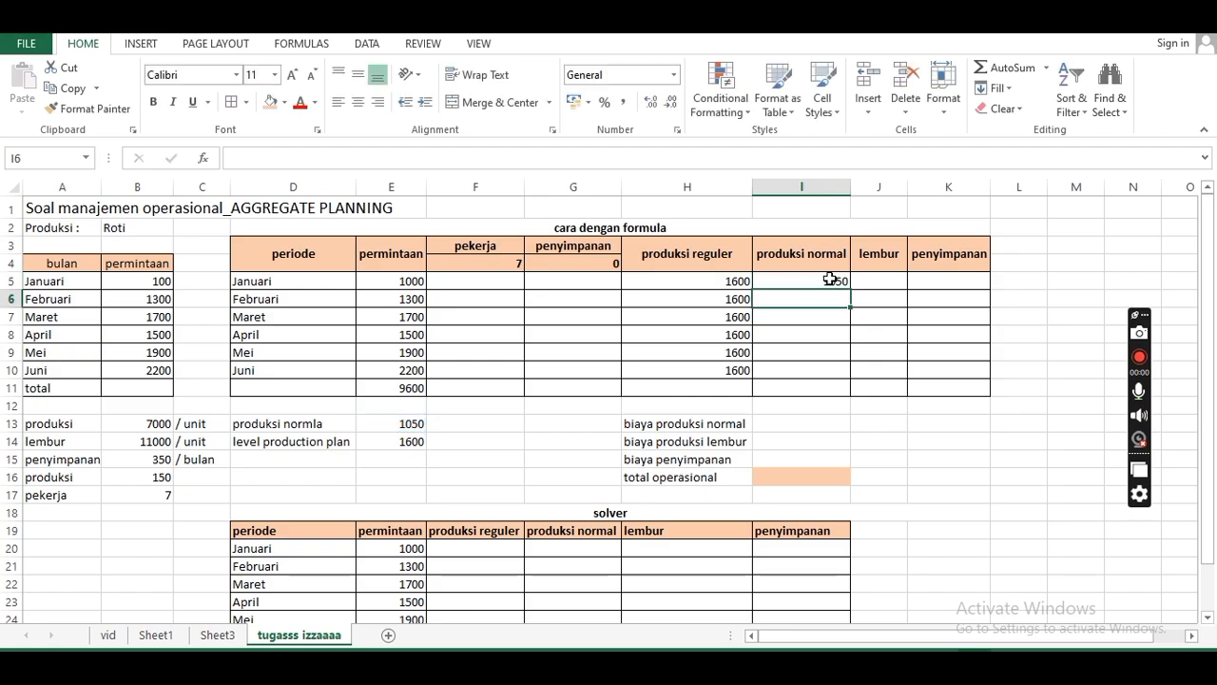
click(830, 278)
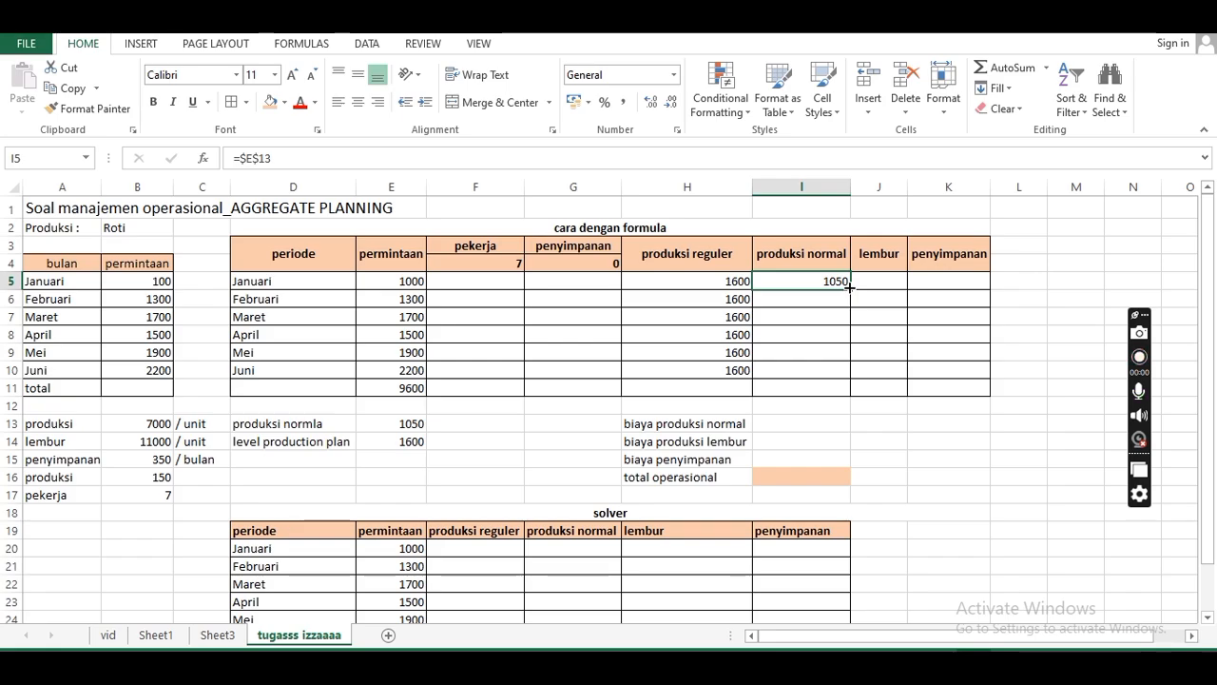
drag(849, 290, 861, 388)
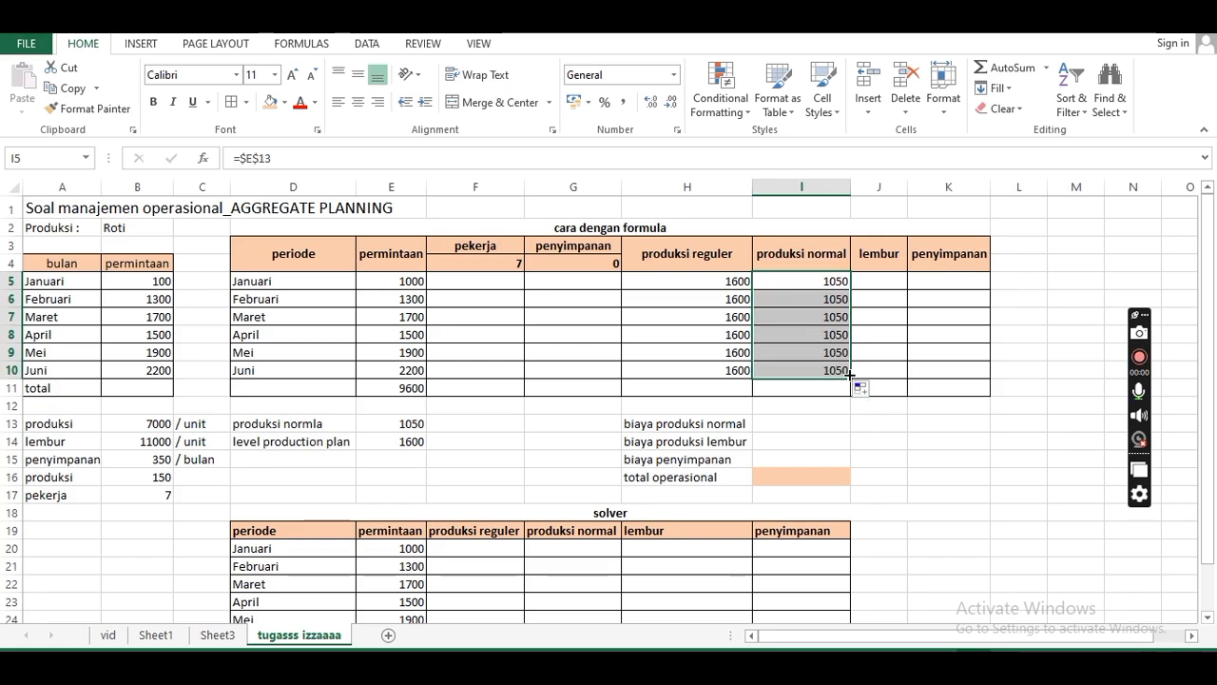
Step: Calculate lembur for January to June in J5:J10 as regular minus normal production, starting with =H5-I5
click(868, 280)
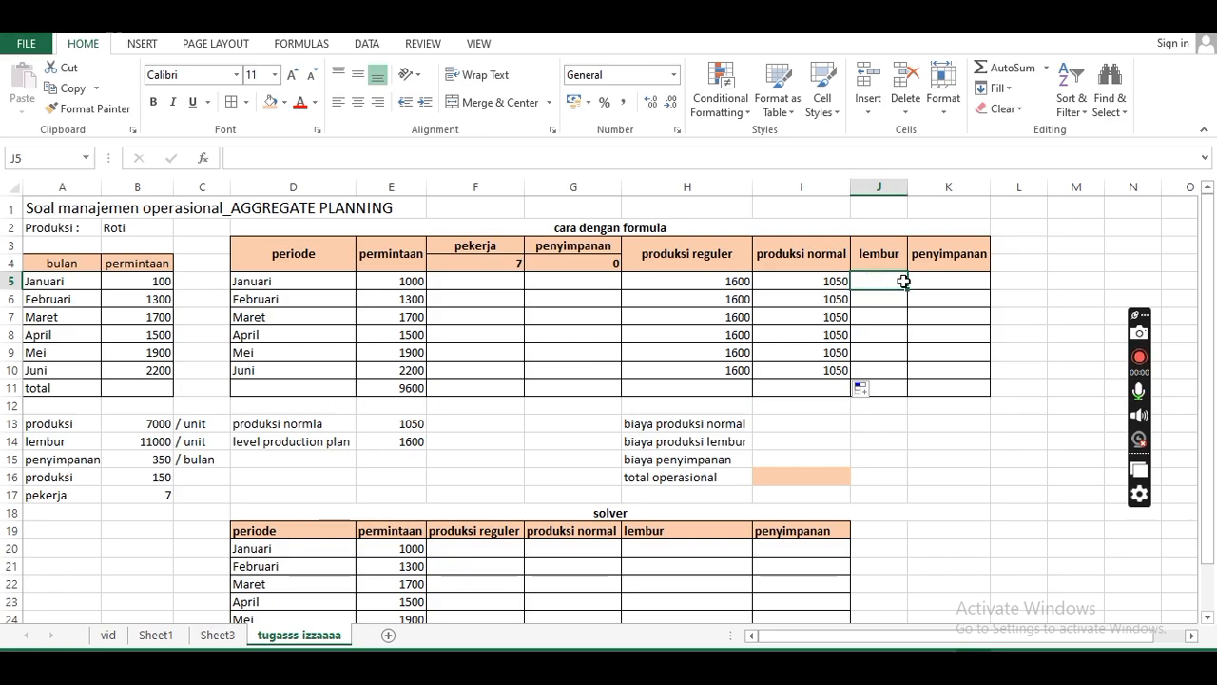
text(=)
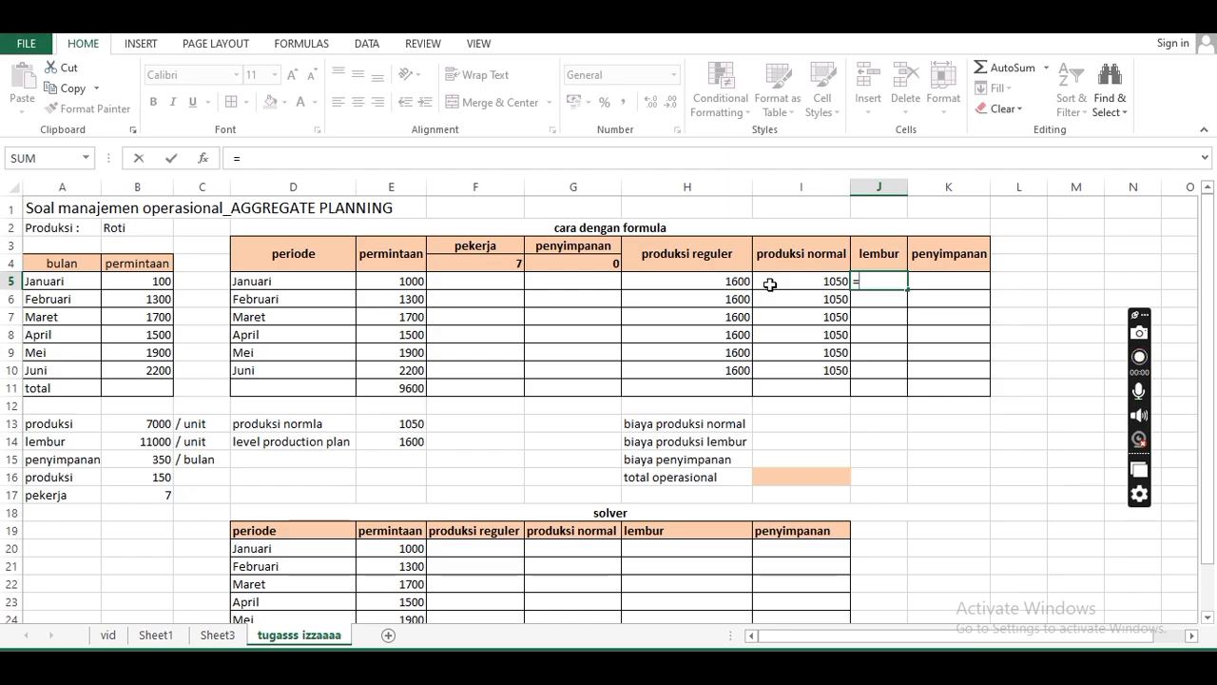
click(742, 283)
text(-)
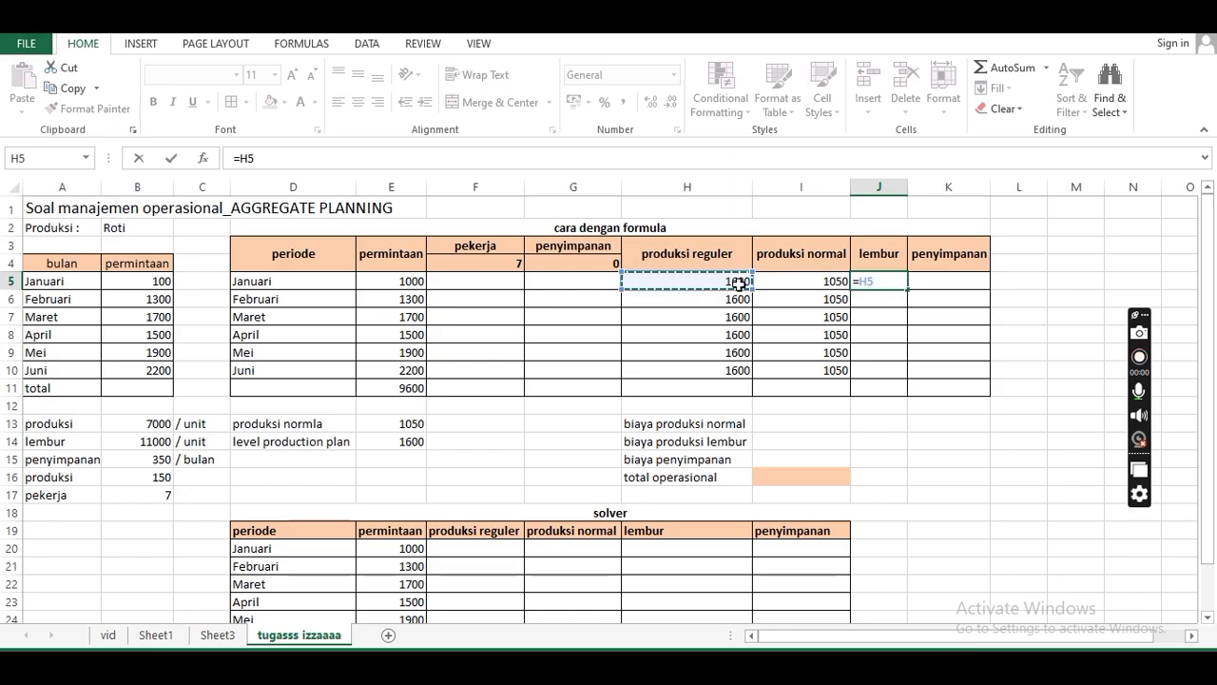
click(785, 282)
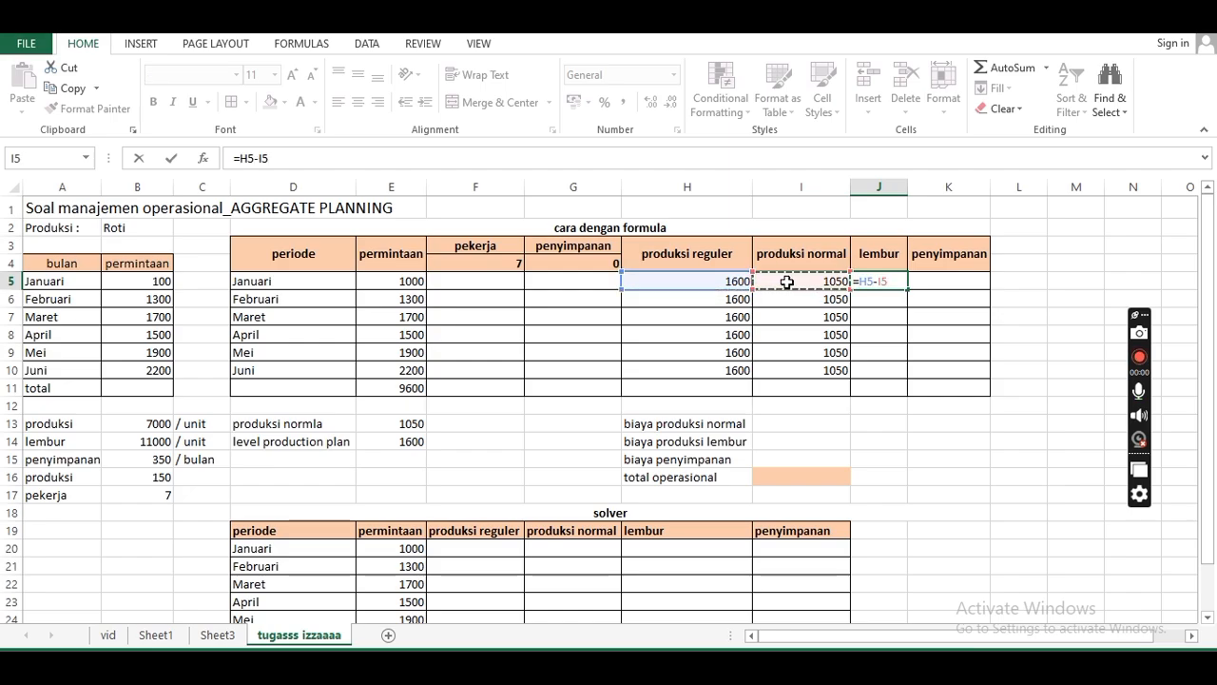
key(Return)
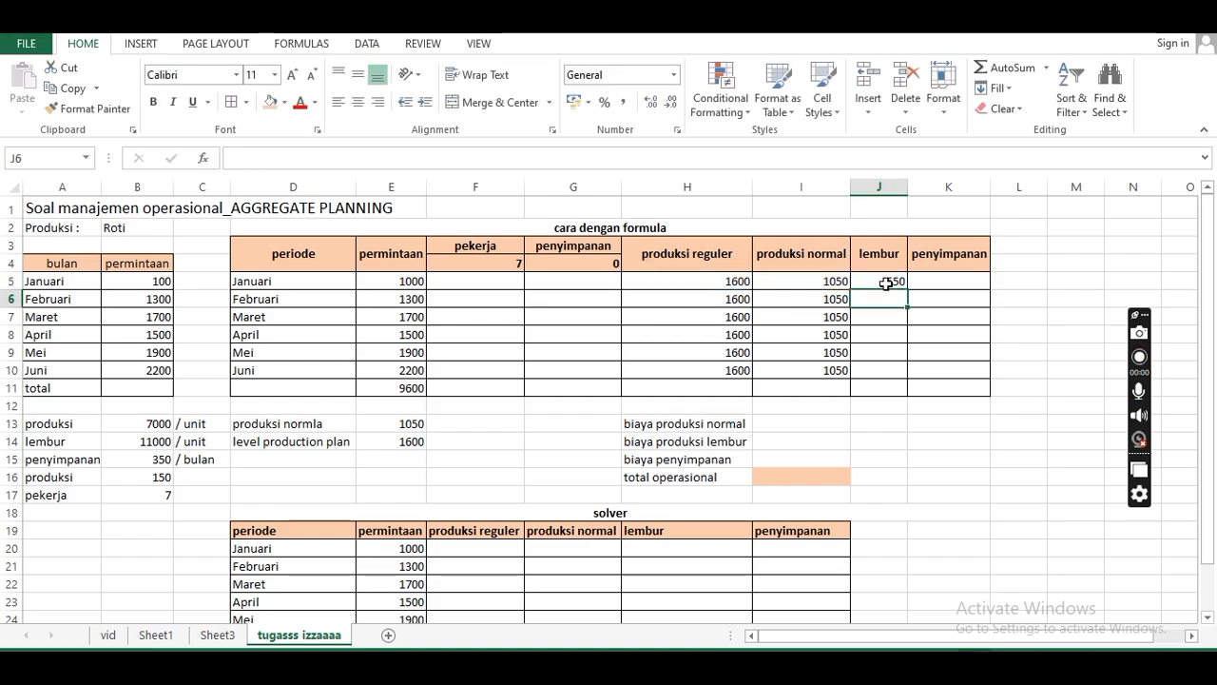
click(886, 282)
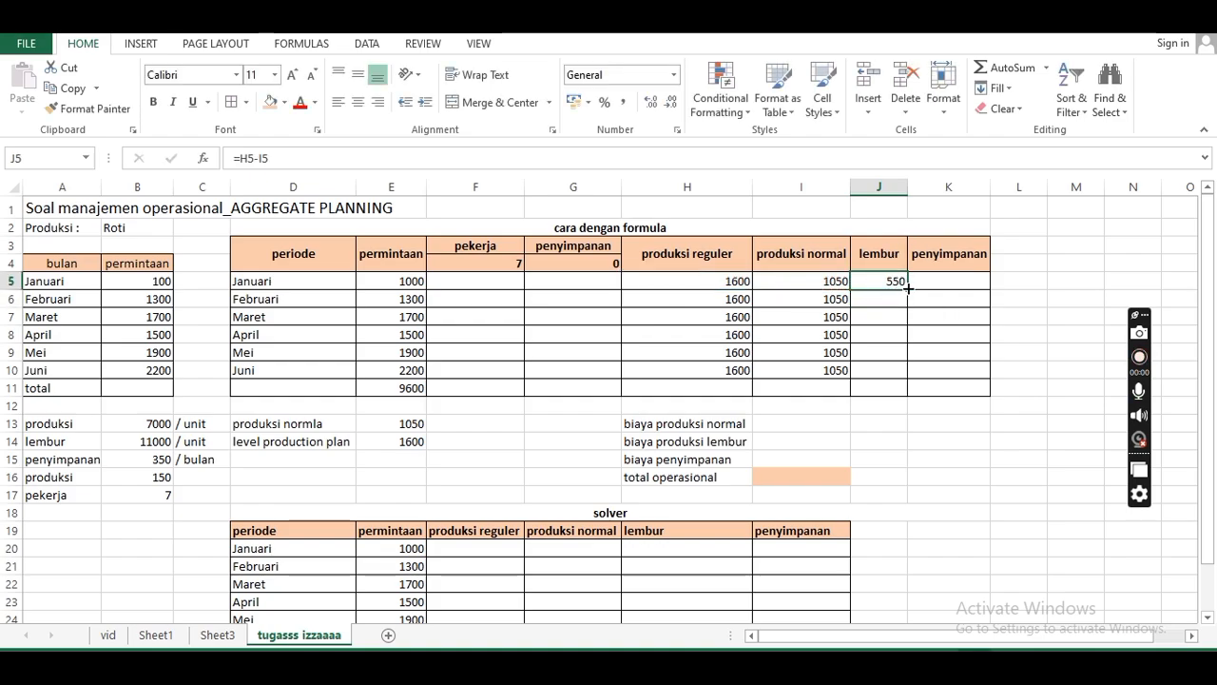
drag(909, 290, 913, 369)
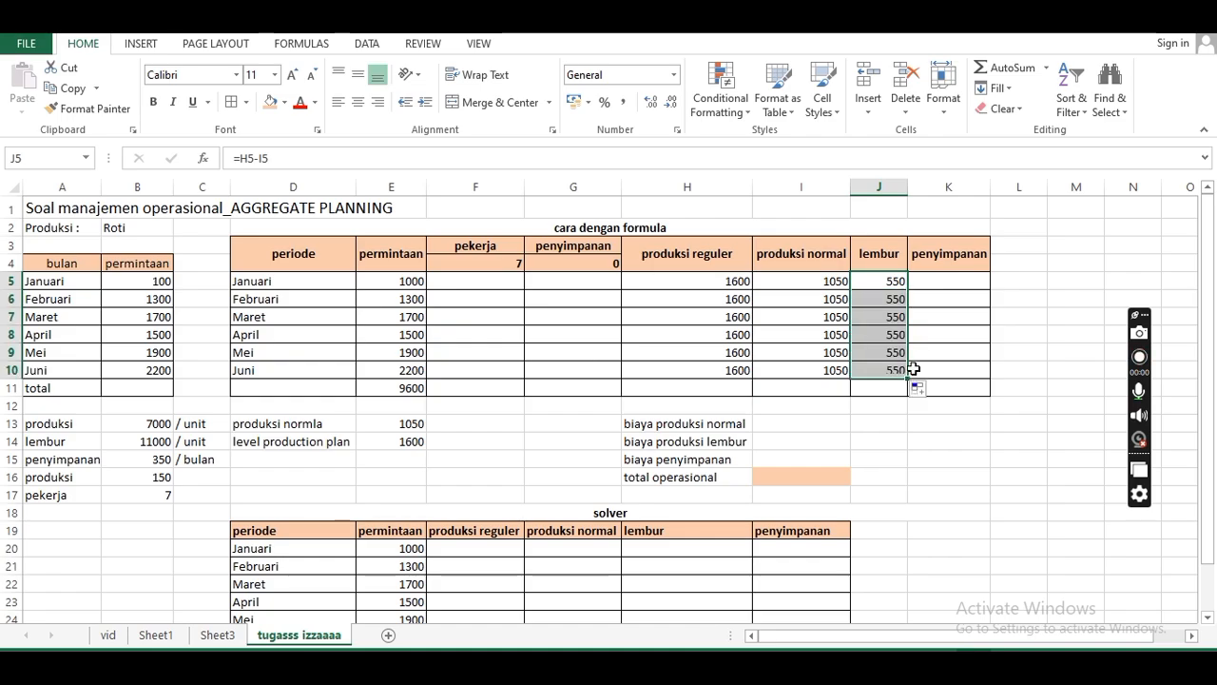
Step: Calculate January's penyimpanan in K5 as initial storage plus normal and overtime production minus demand, with =G4+I5+J5-E5
click(931, 281)
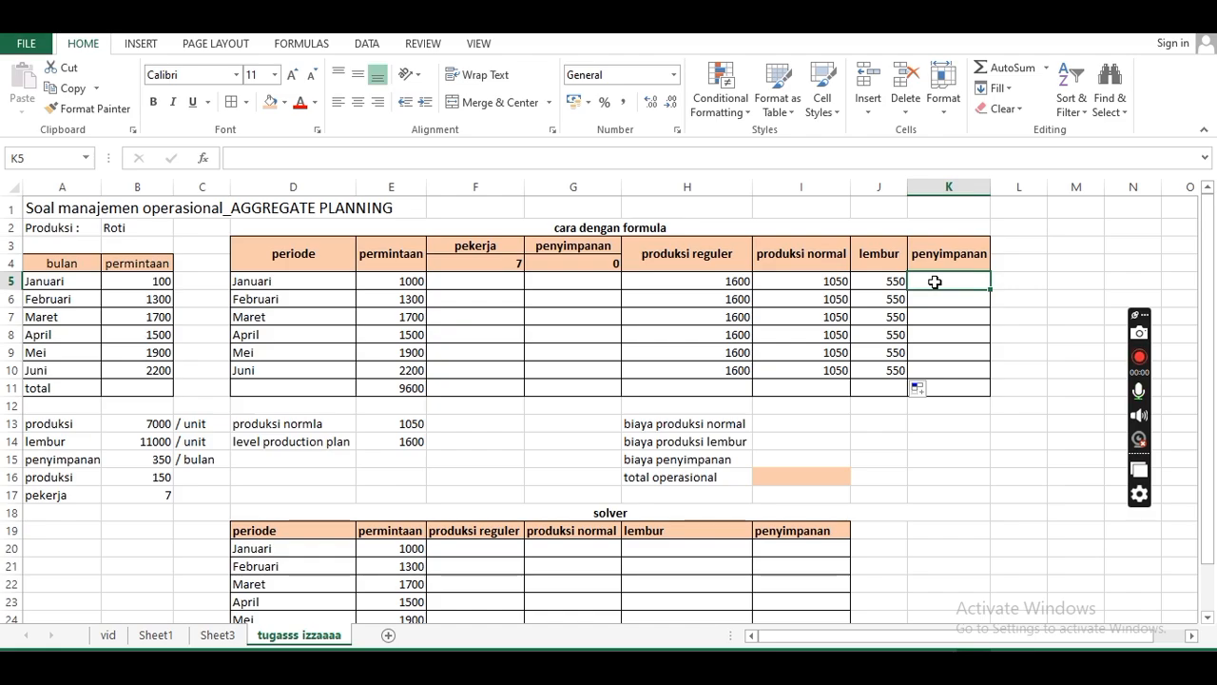
text(=)
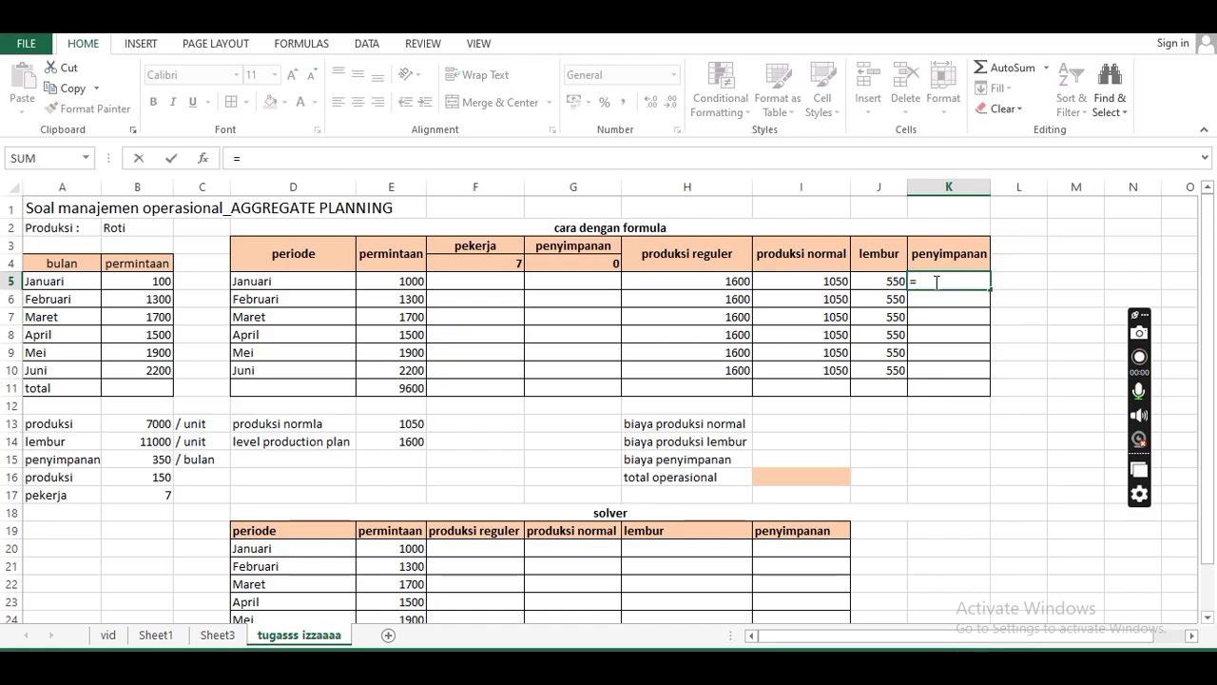
click(549, 260)
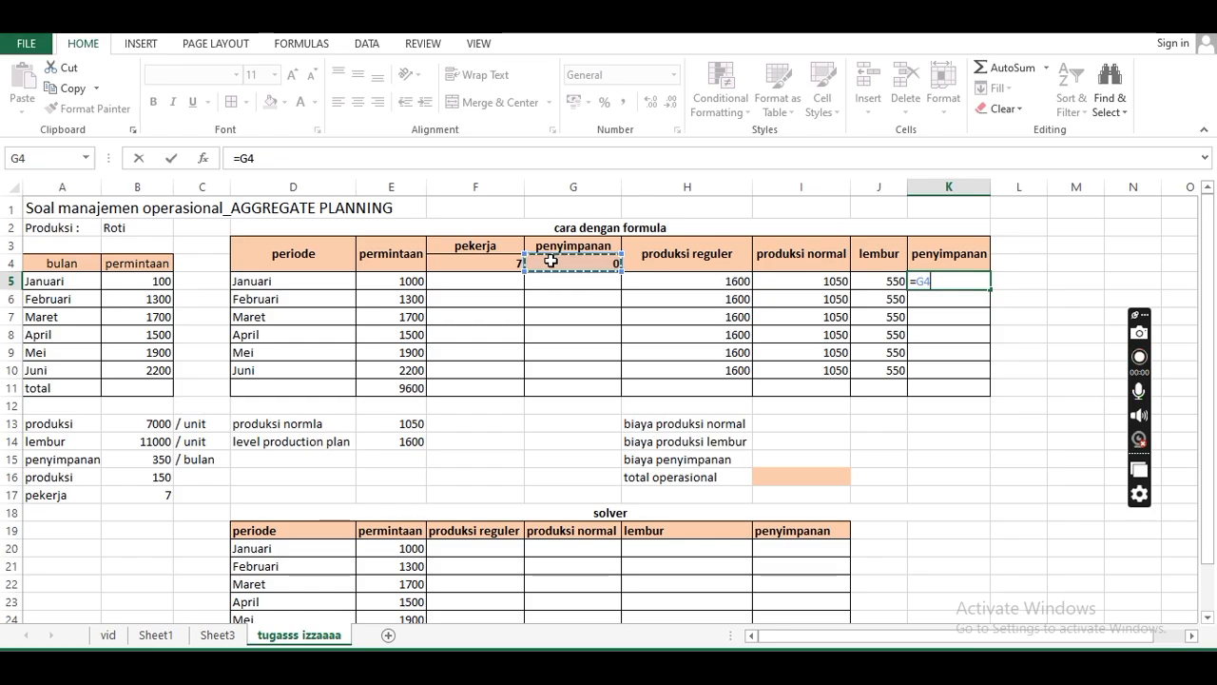
text(+)
click(824, 280)
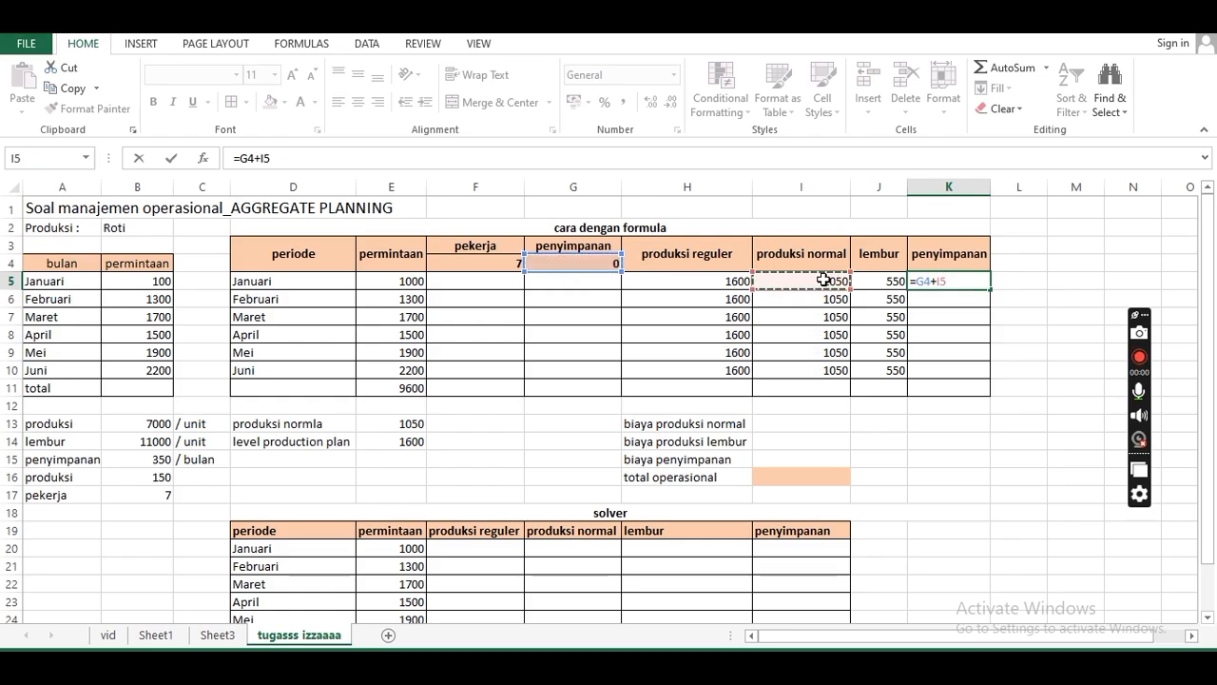
text(+)
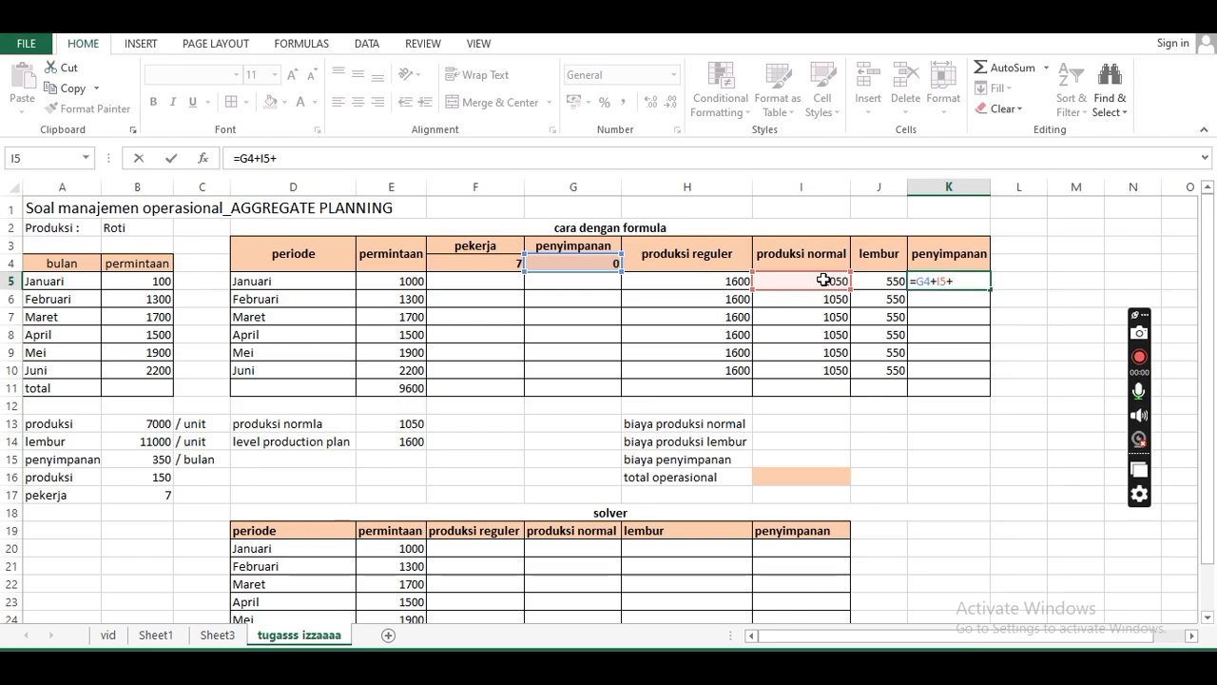
click(862, 283)
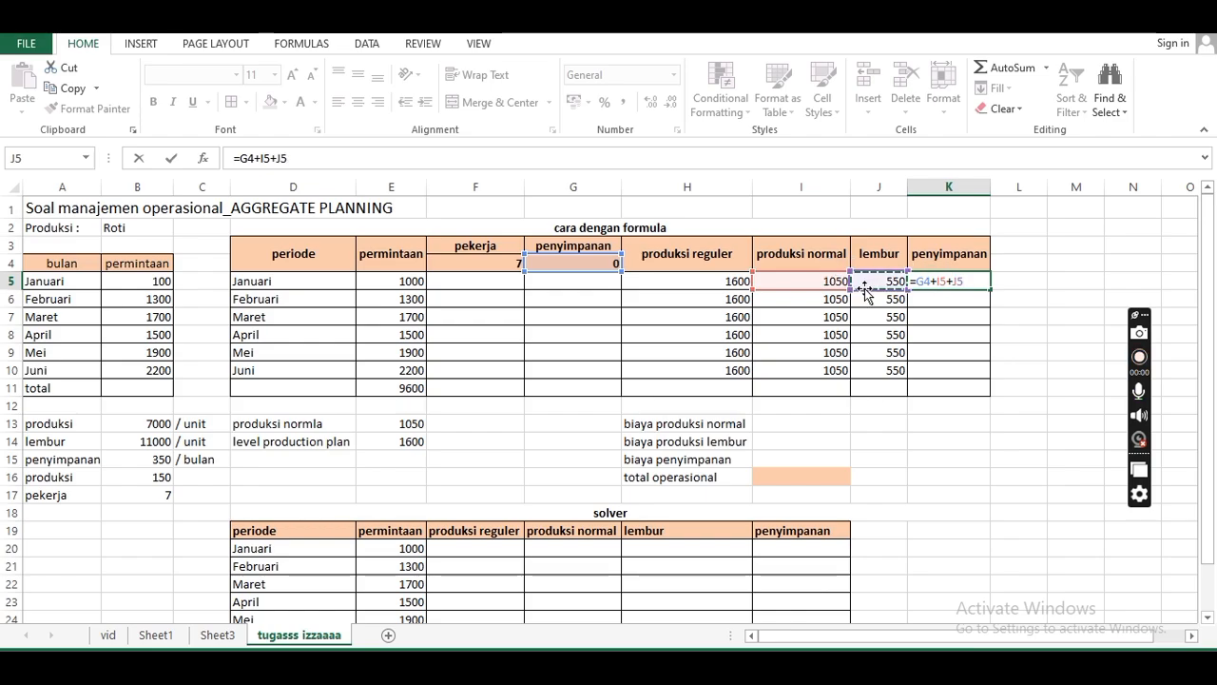
text(-)
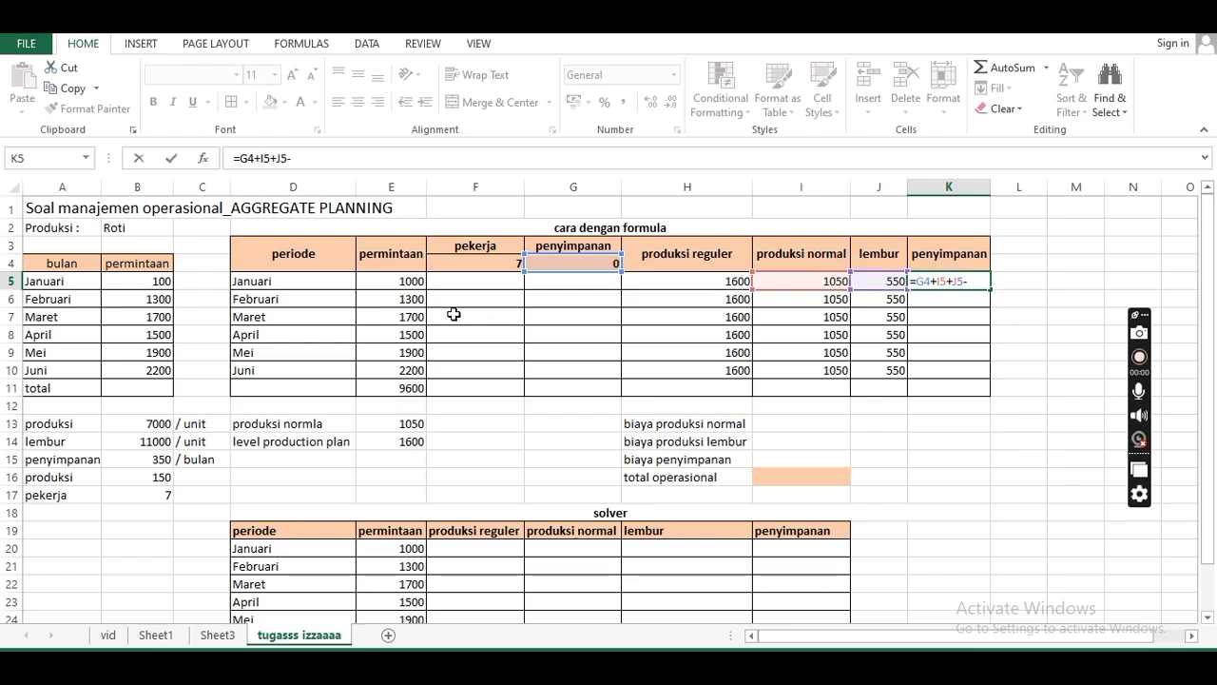
click(403, 283)
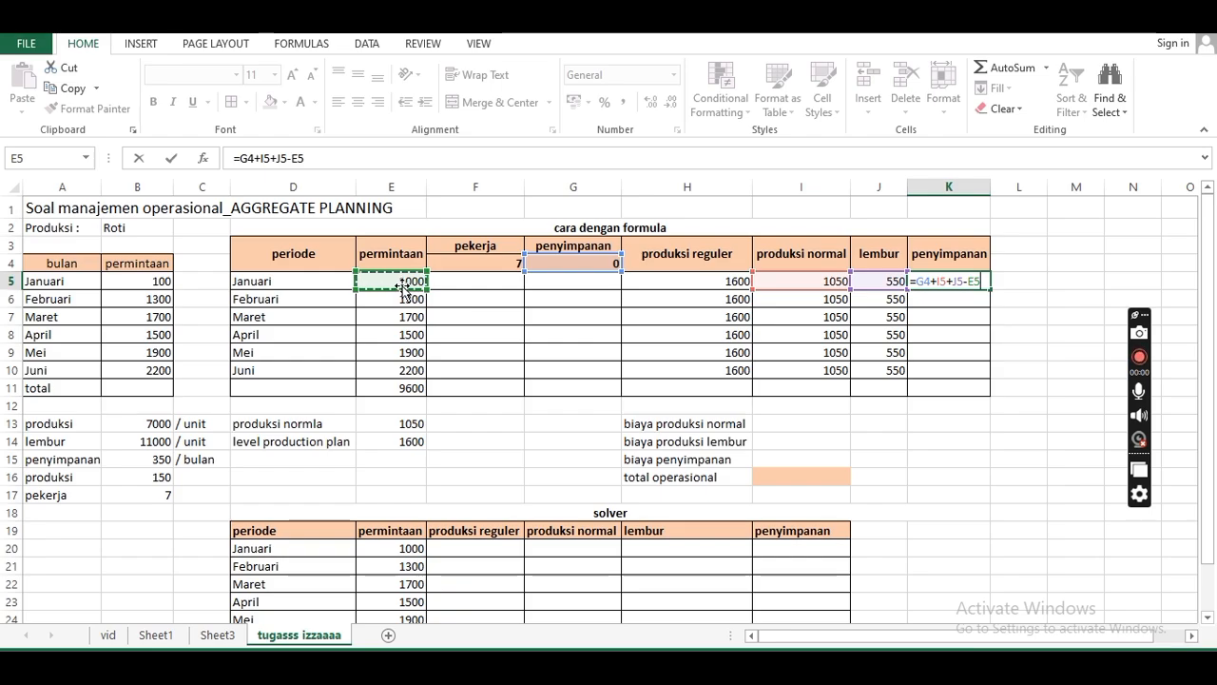
key(Return)
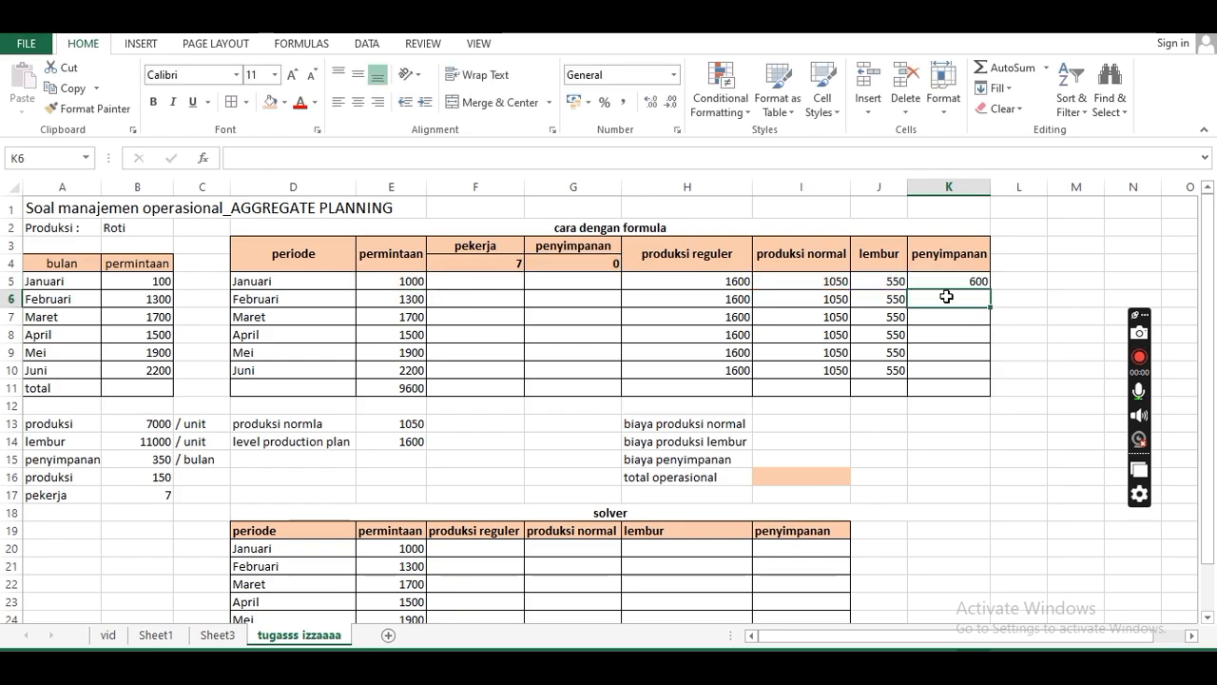
Step: Calculate penyimpanan for February to June in K6:K10 from the previous month's storage, starting with =K5+I6+J6-E6
text(=)
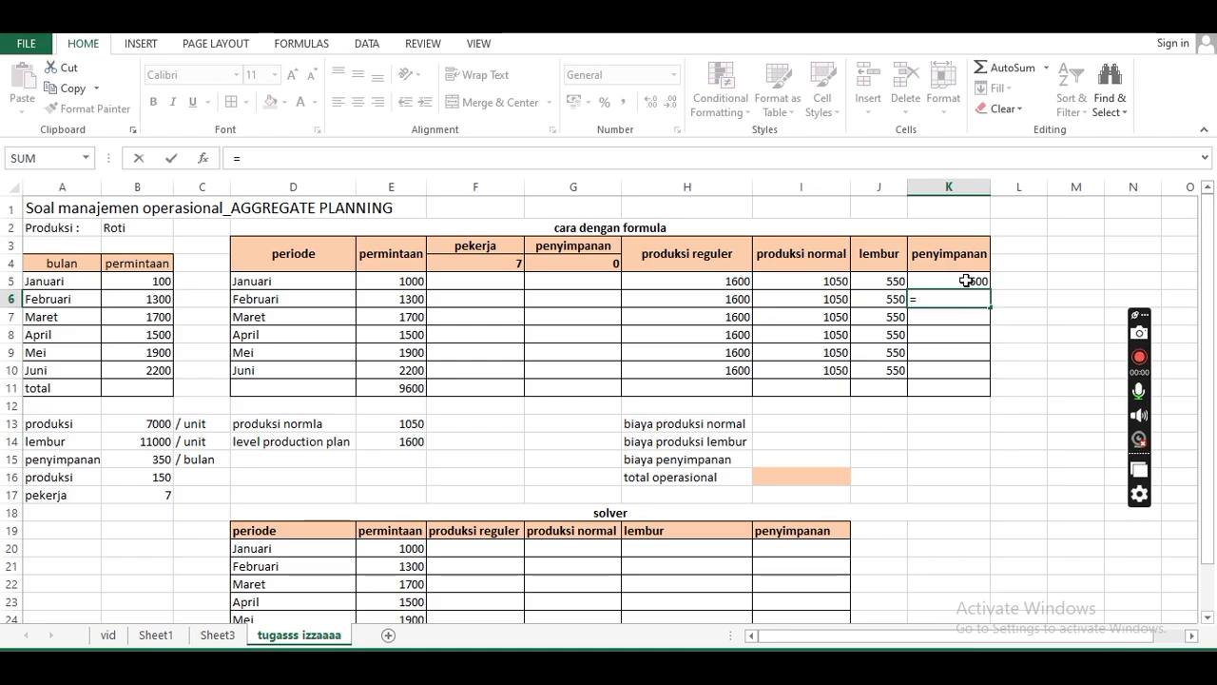
click(966, 281)
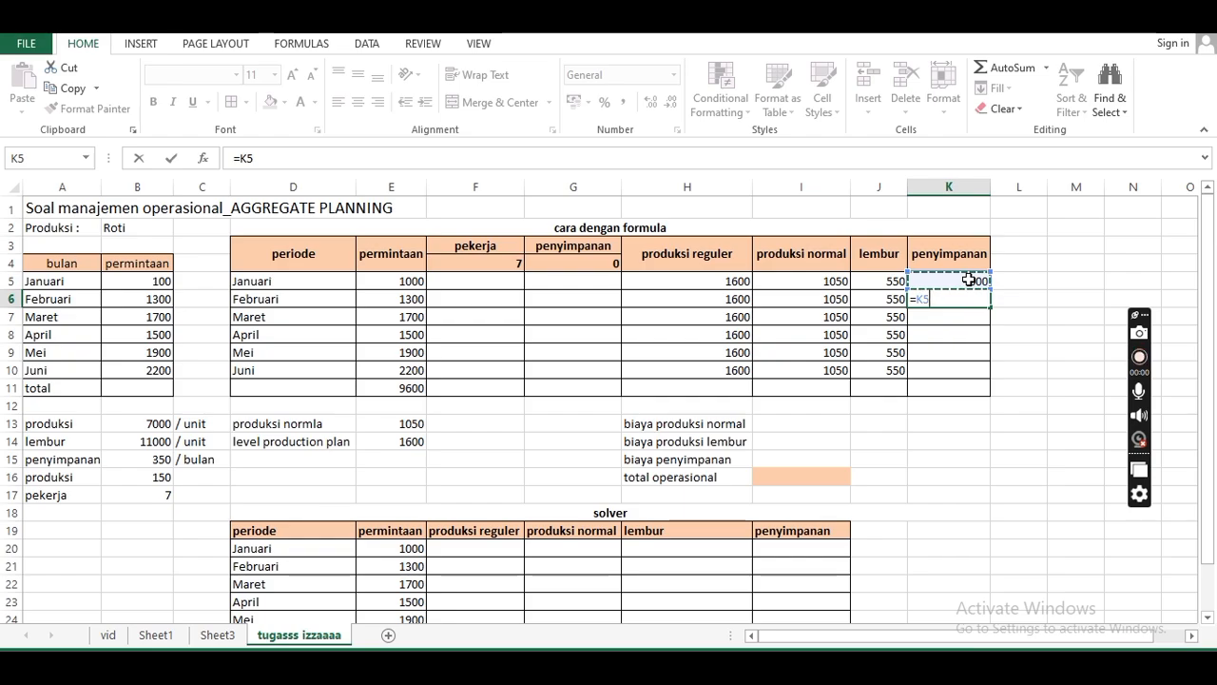
text(+)
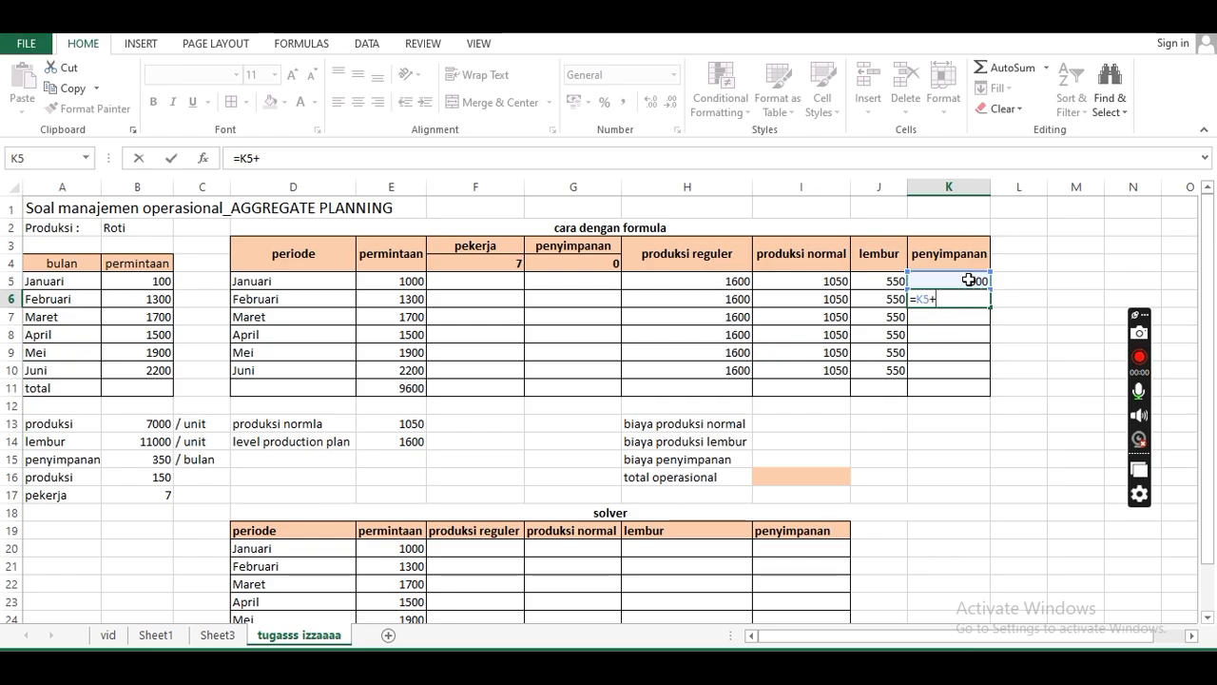
click(825, 304)
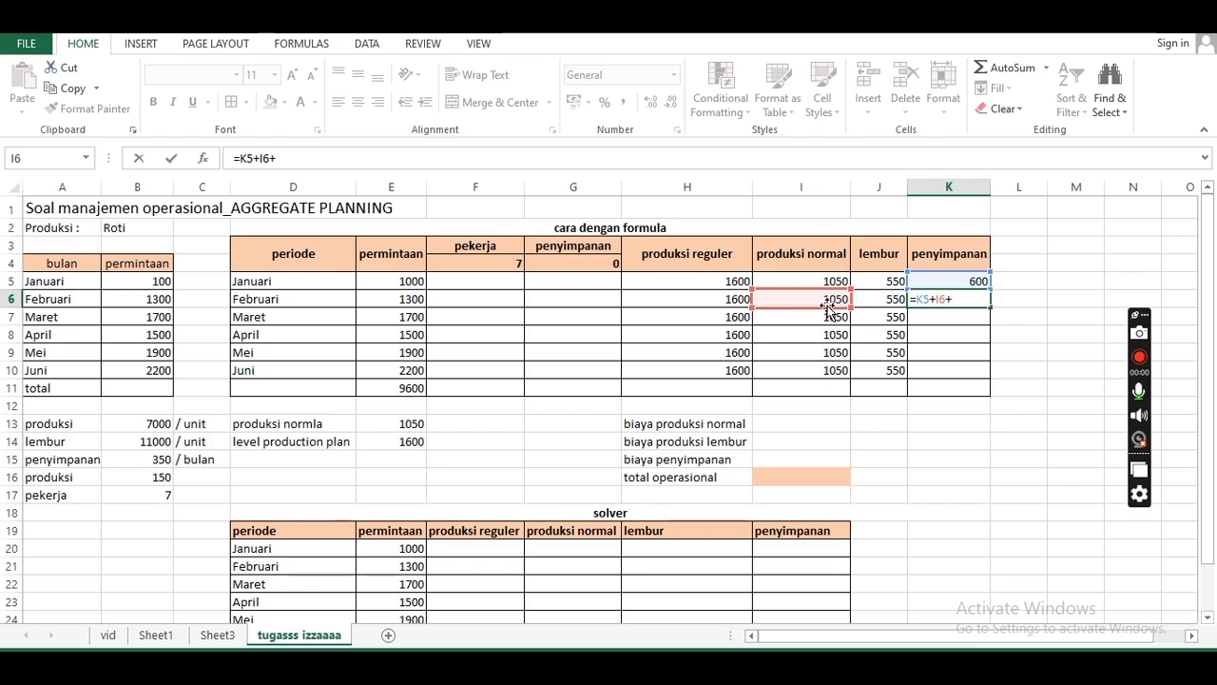
text(+)
click(874, 304)
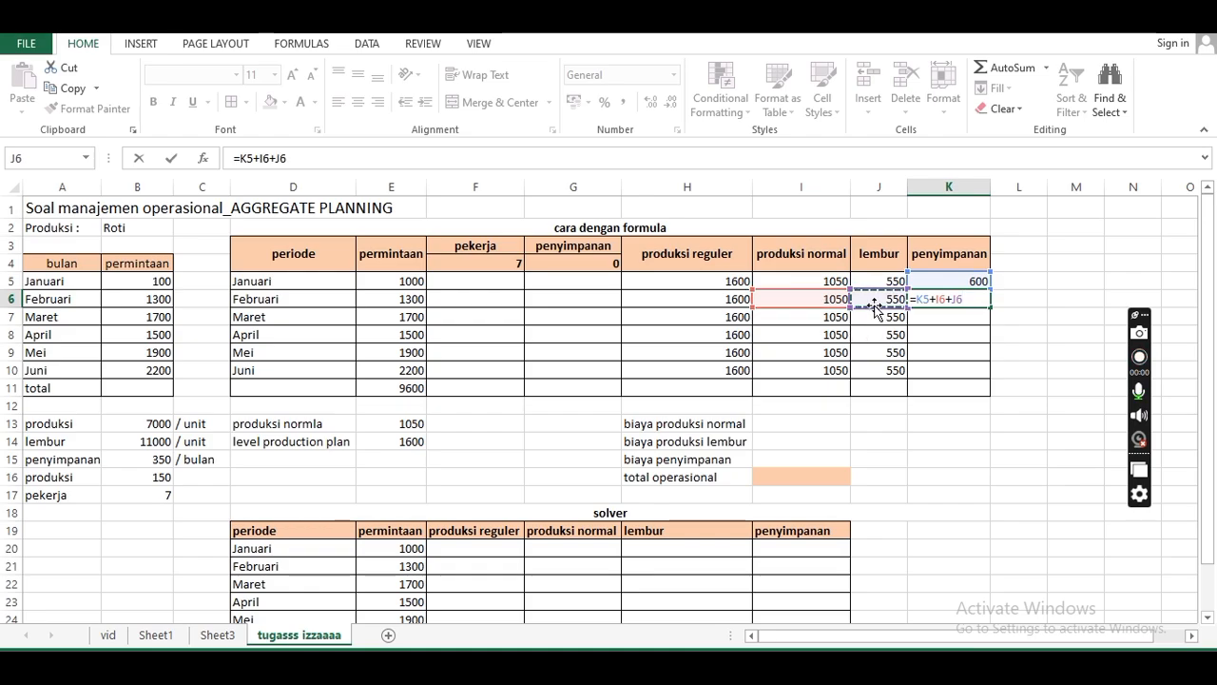
text(-)
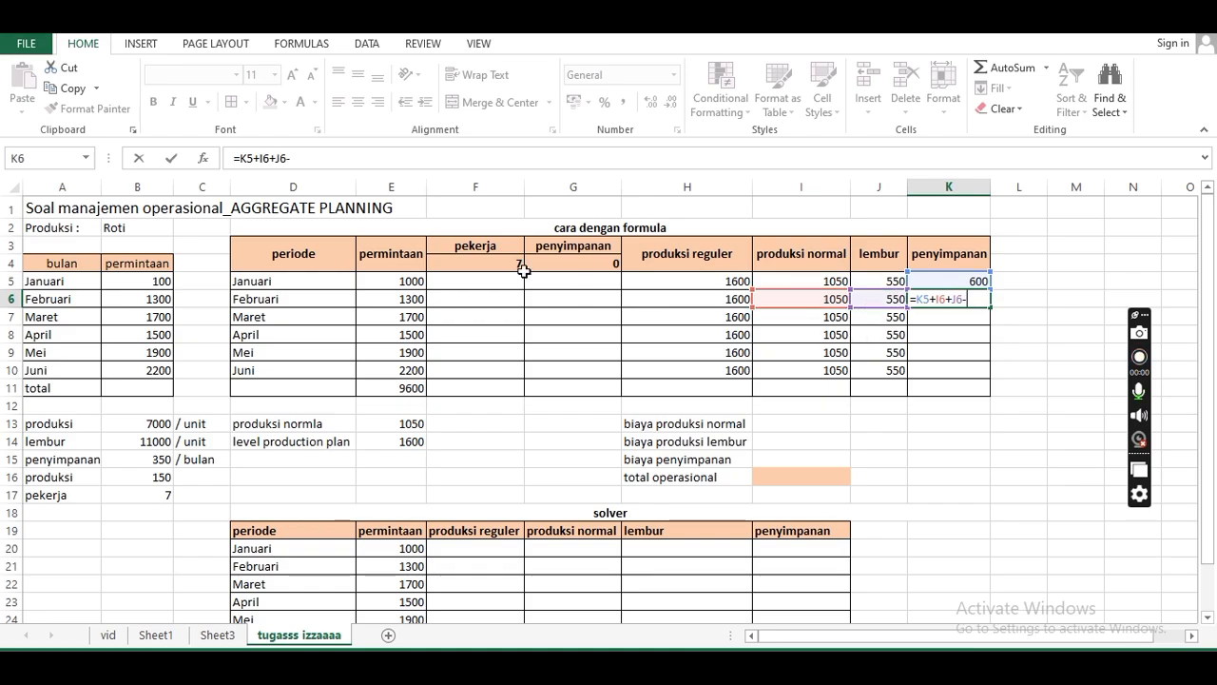
click(409, 299)
key(Return)
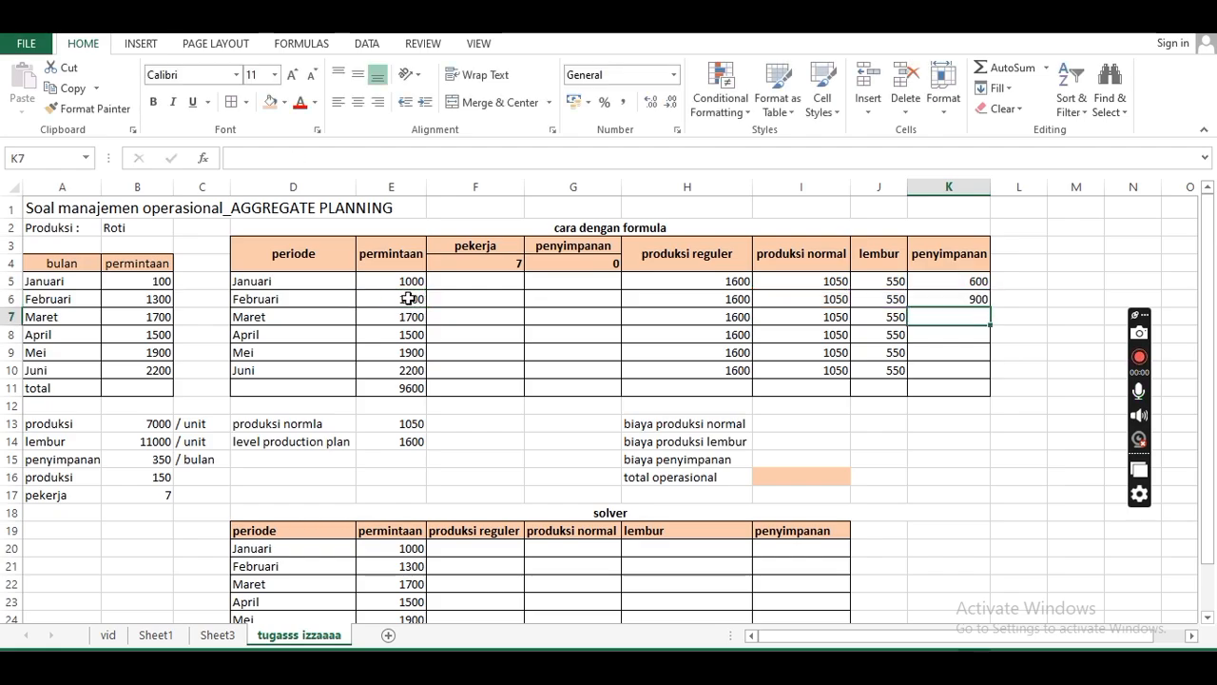
click(972, 299)
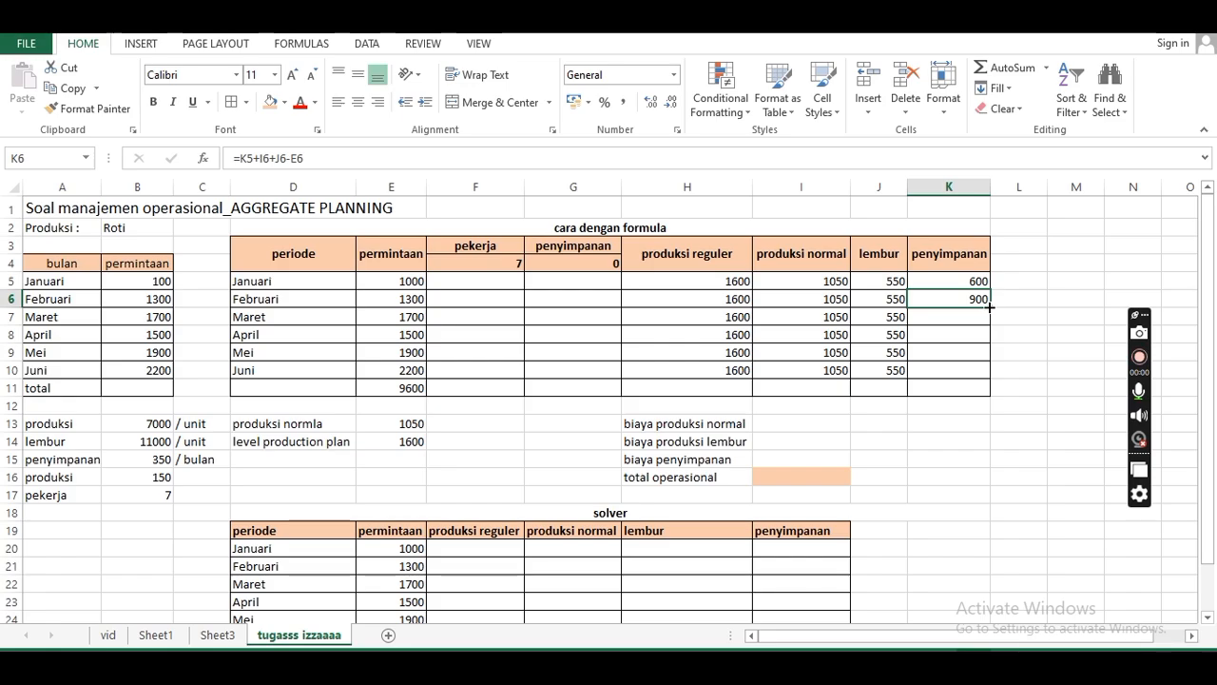
drag(990, 306, 985, 377)
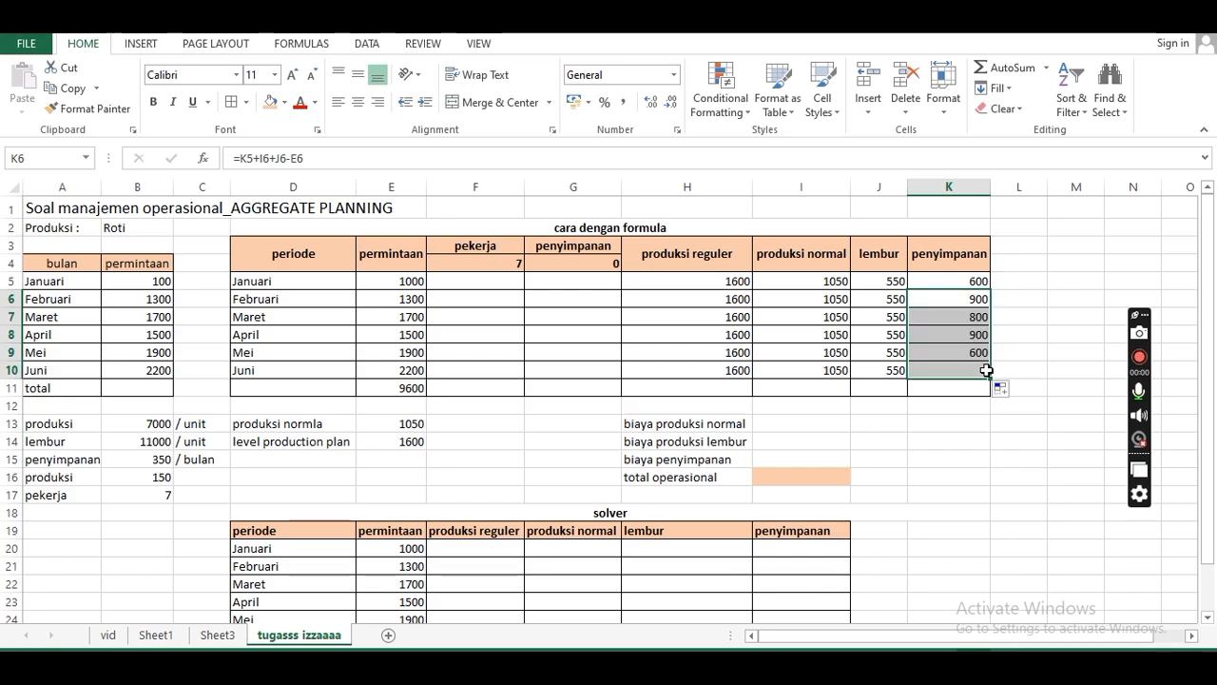
click(1012, 353)
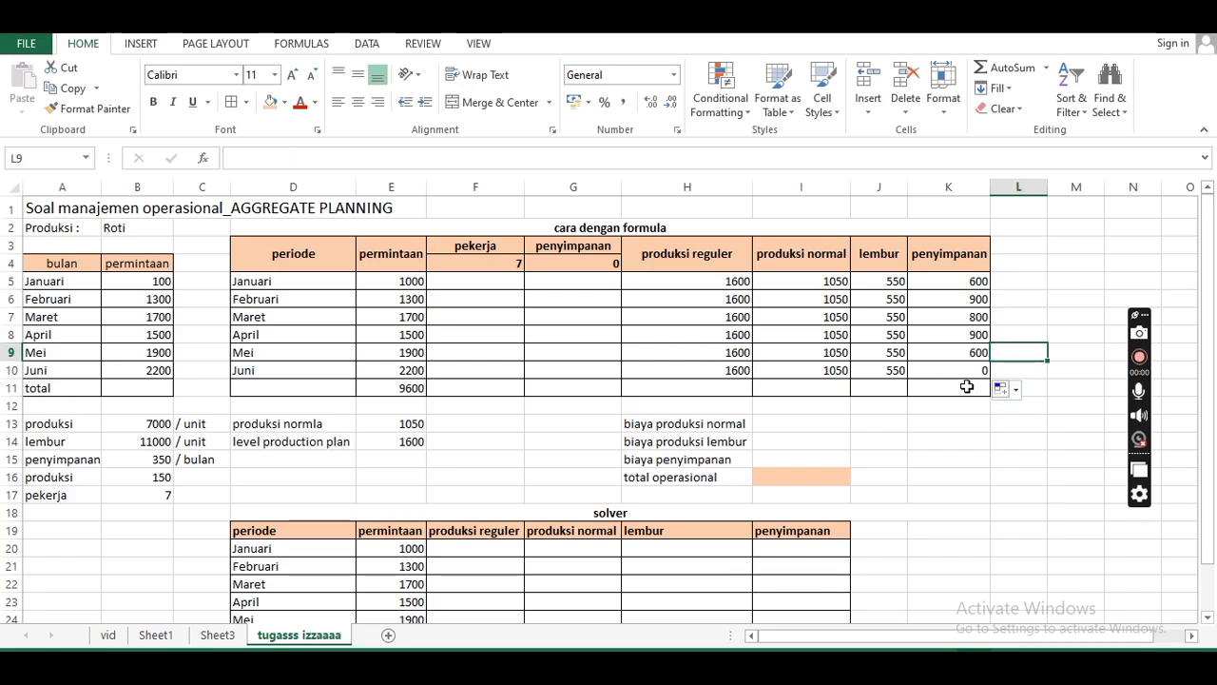
Step: Total produksi reguler, produksi normal, lembur and penyimpanan in H11:K11, starting with =SUM(H5:H10)
click(695, 392)
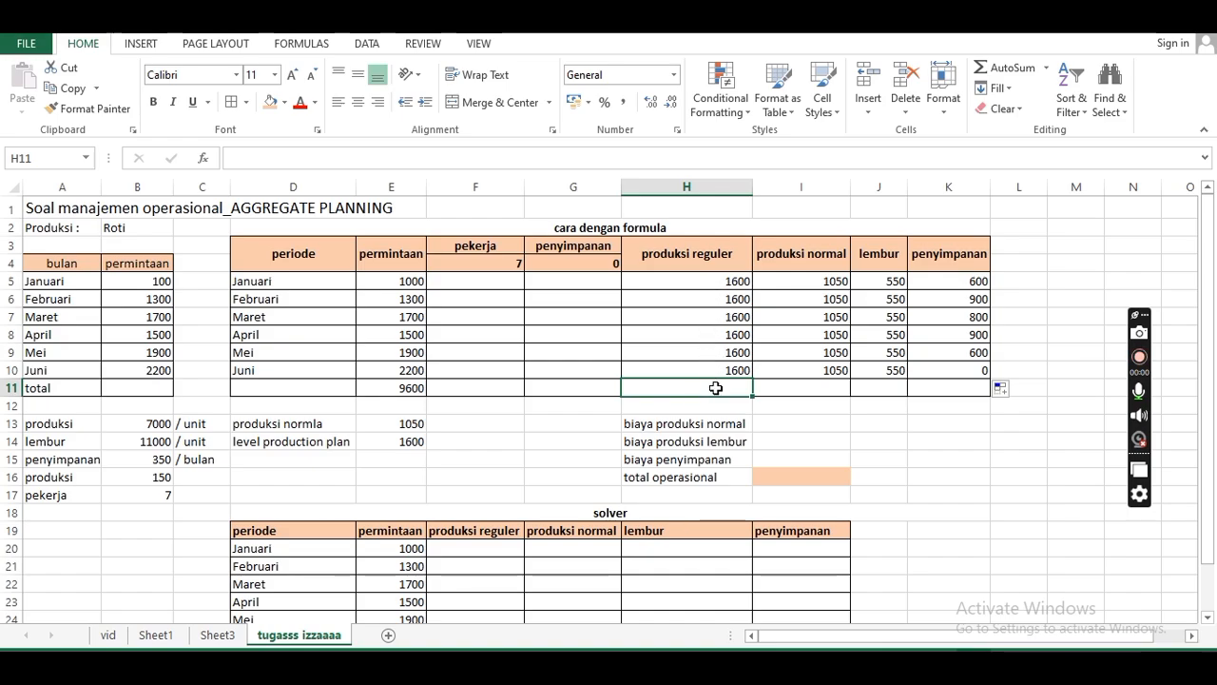
click(979, 74)
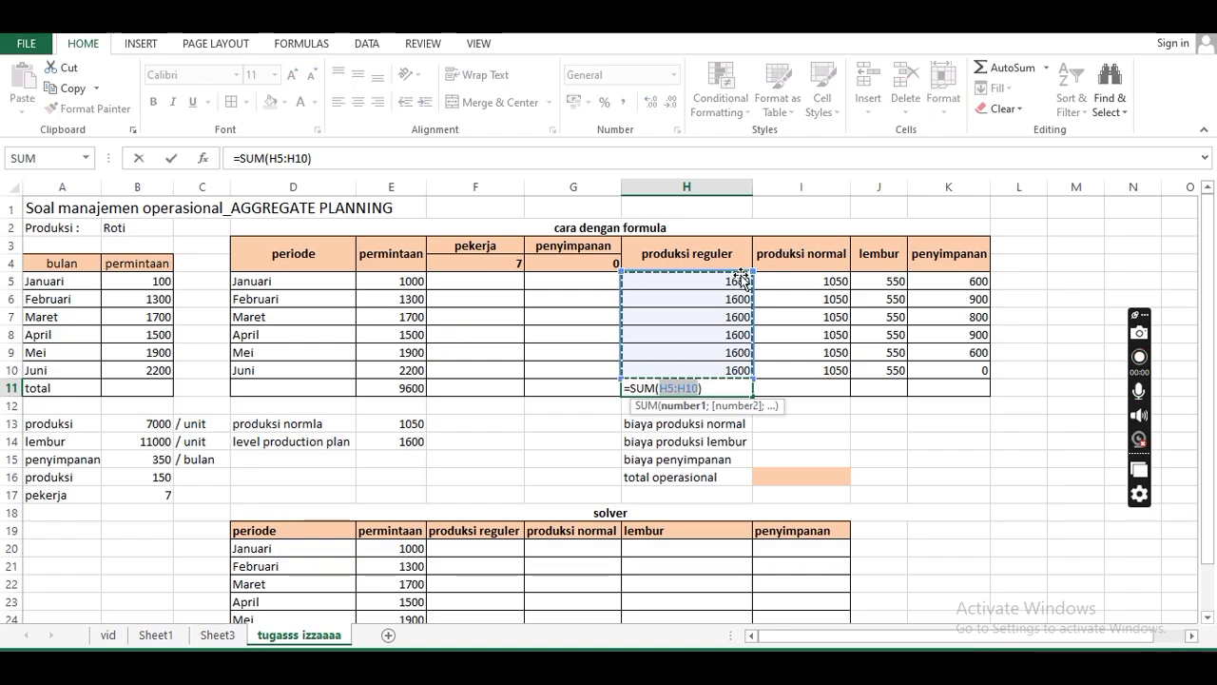
key(Return)
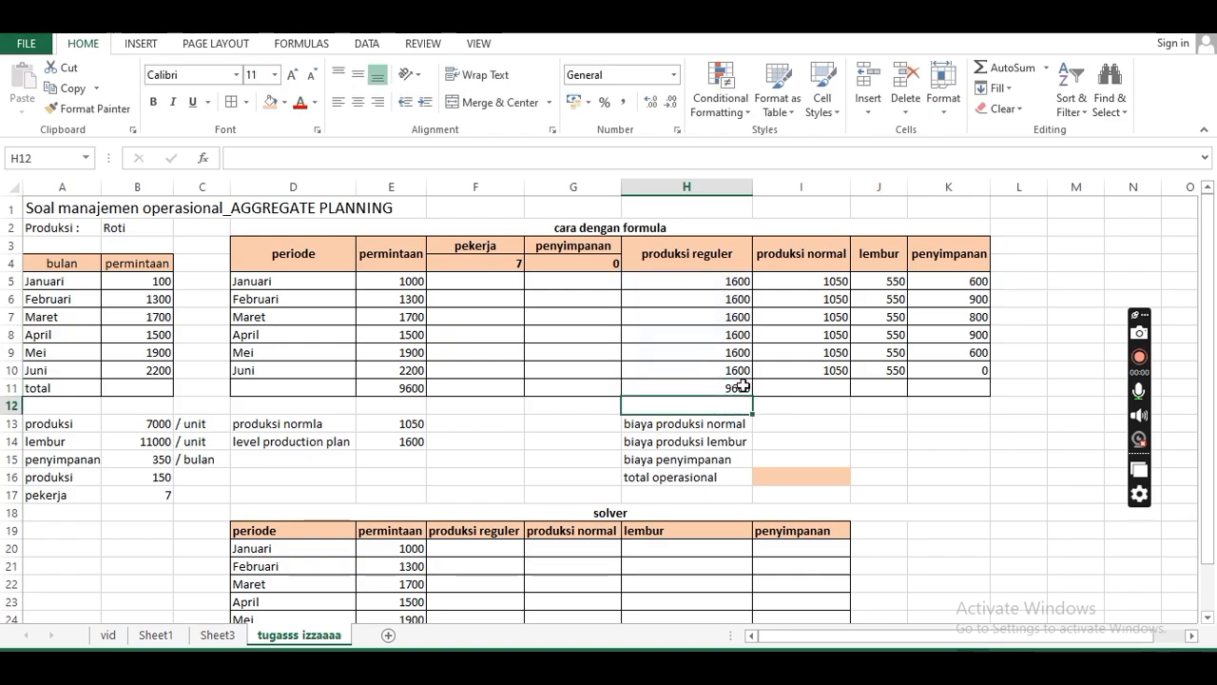
click(742, 385)
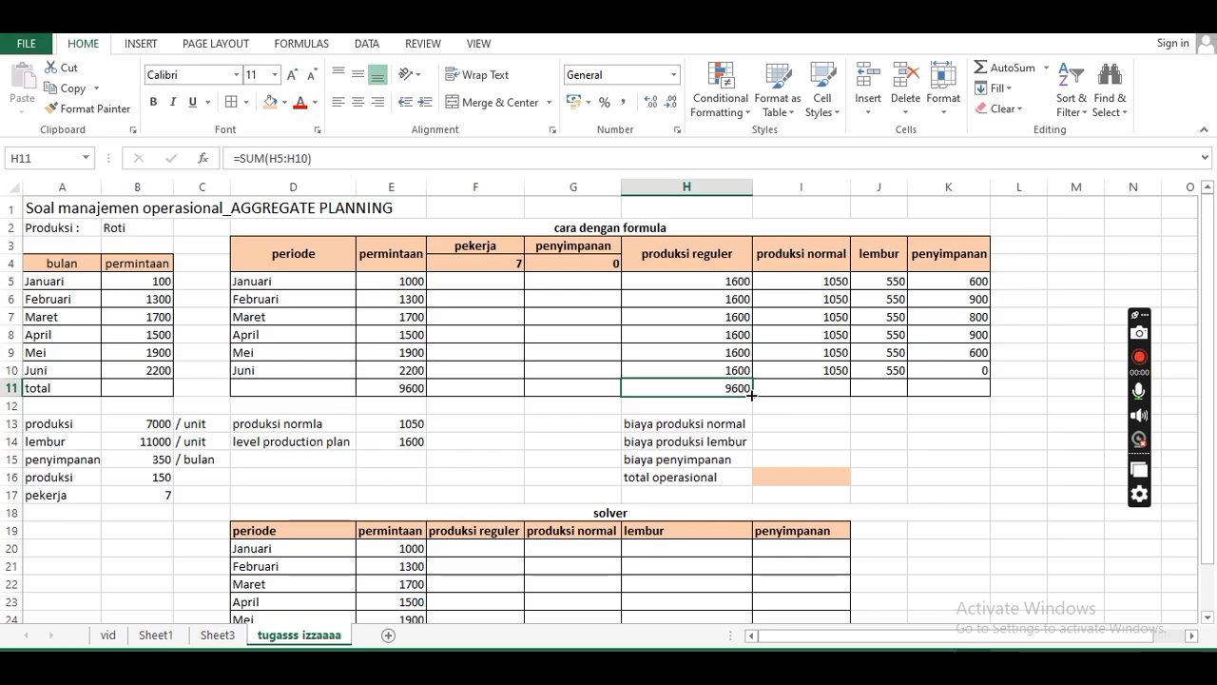
drag(769, 395, 989, 398)
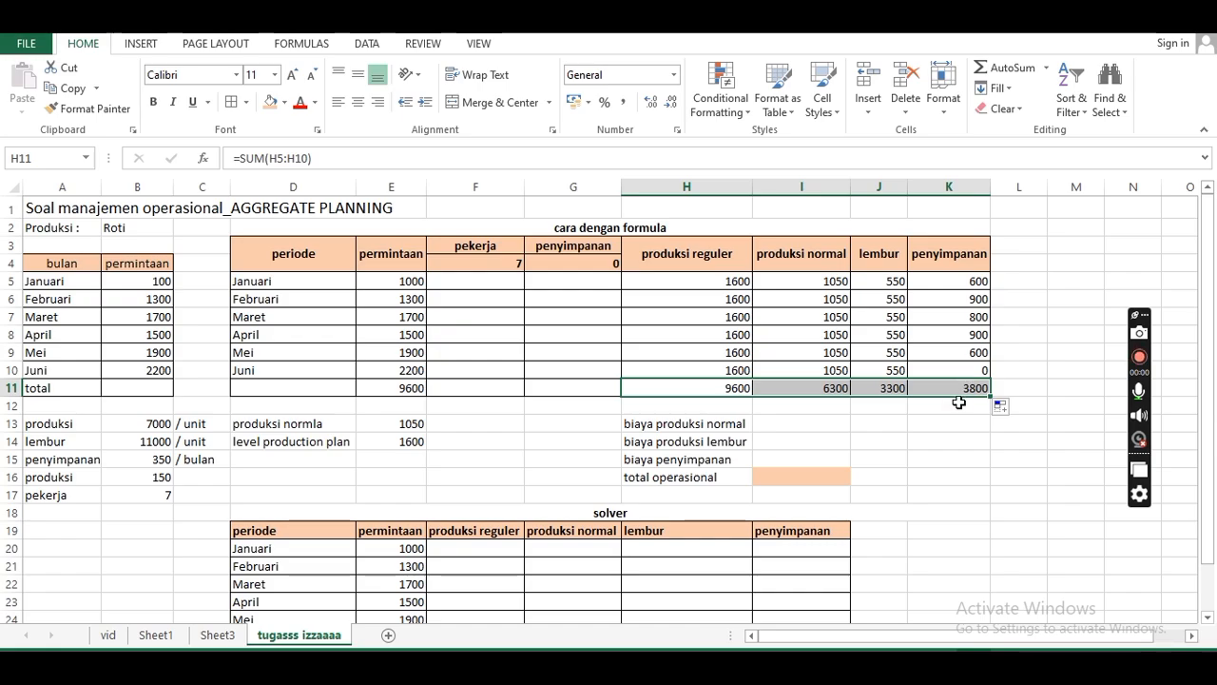
click(958, 408)
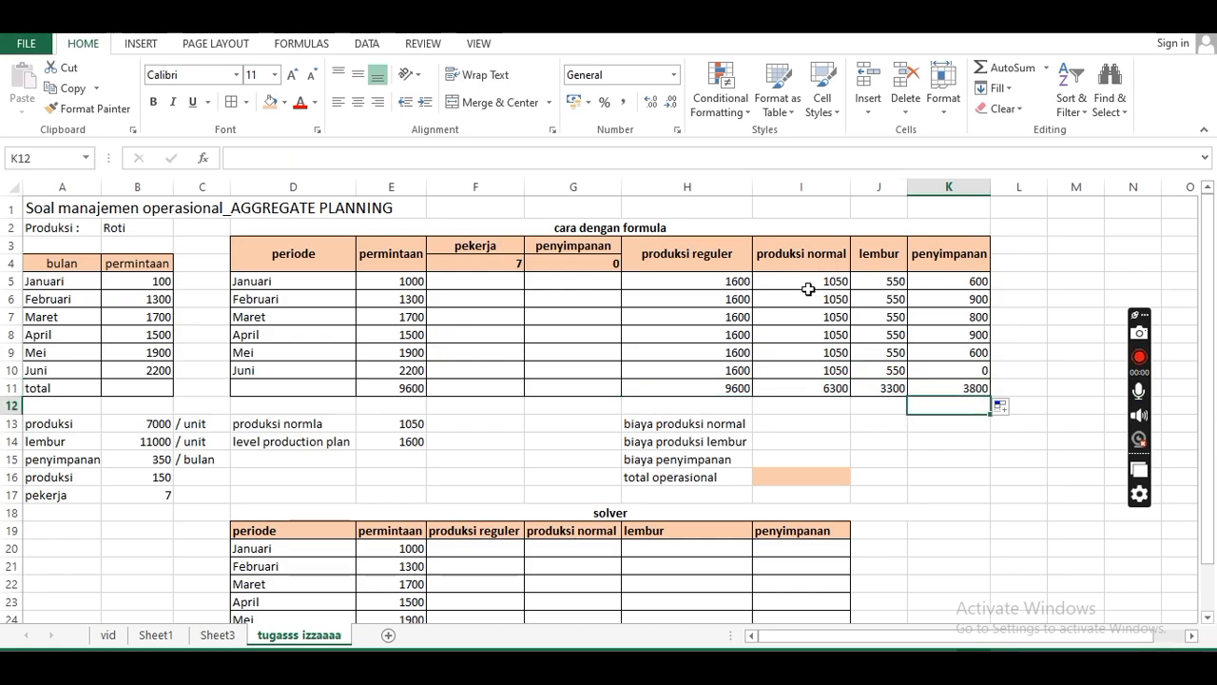
Step: Calculate biaya produksi normal in I13 as total normal production times the unit production cost, with =I11*B13
click(811, 421)
text(=)
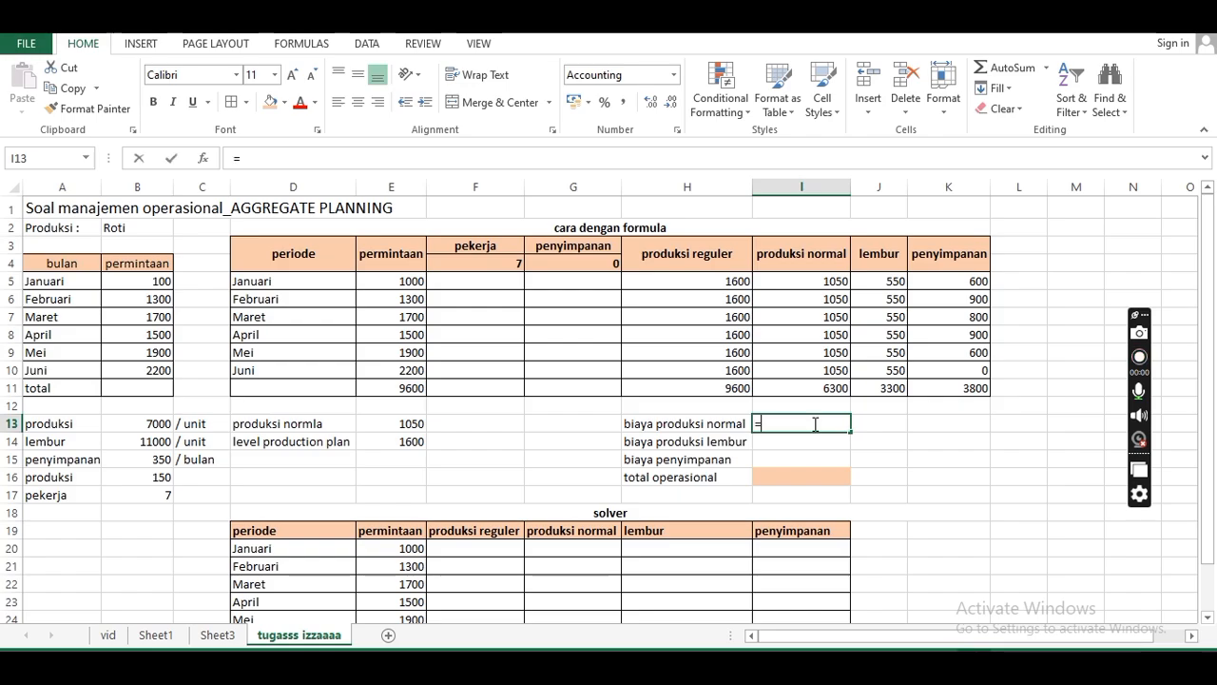
click(830, 389)
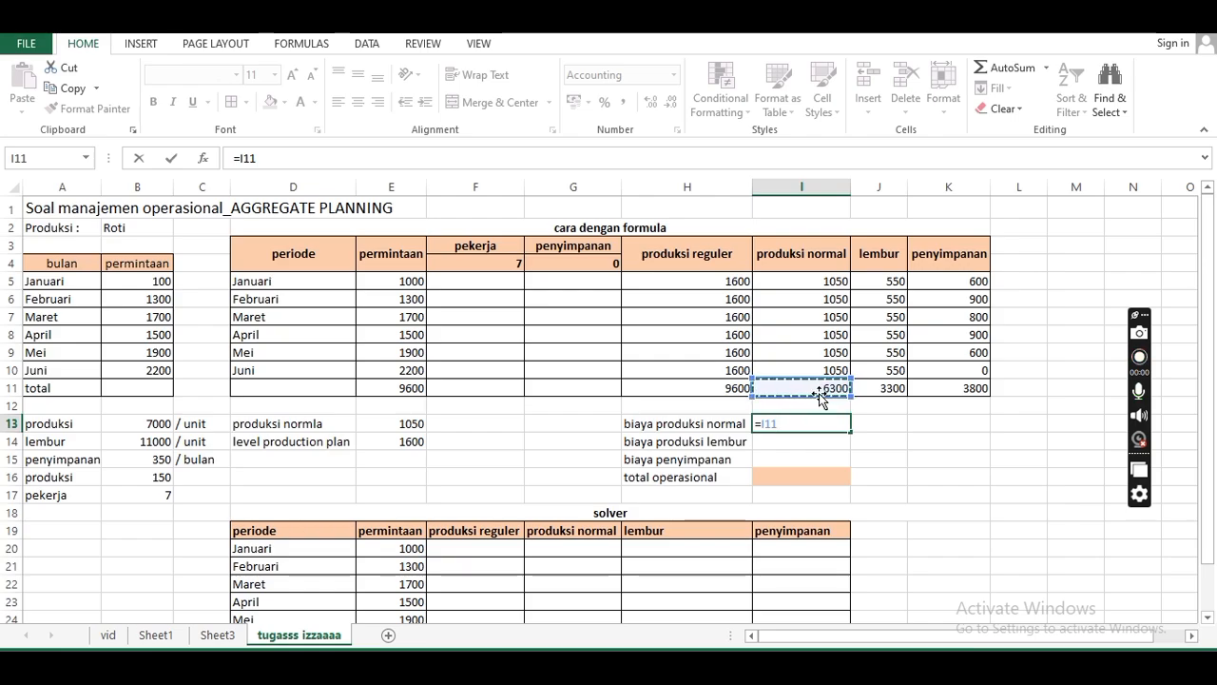
text(*)
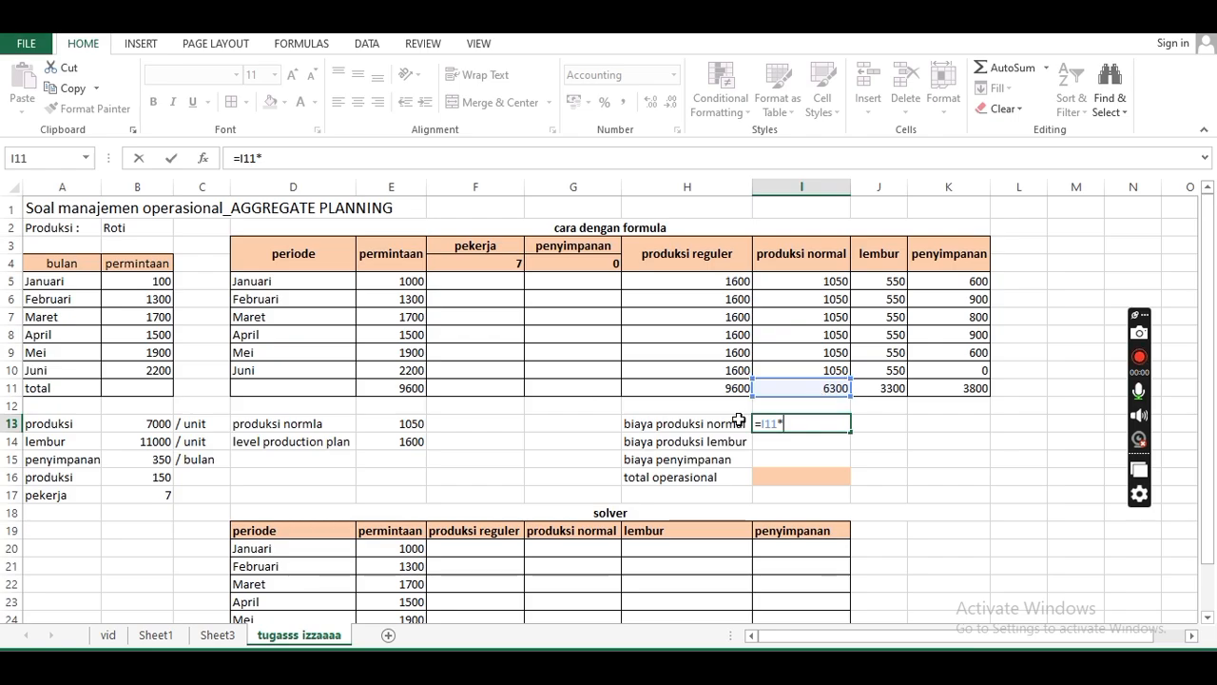
click(120, 424)
key(Return)
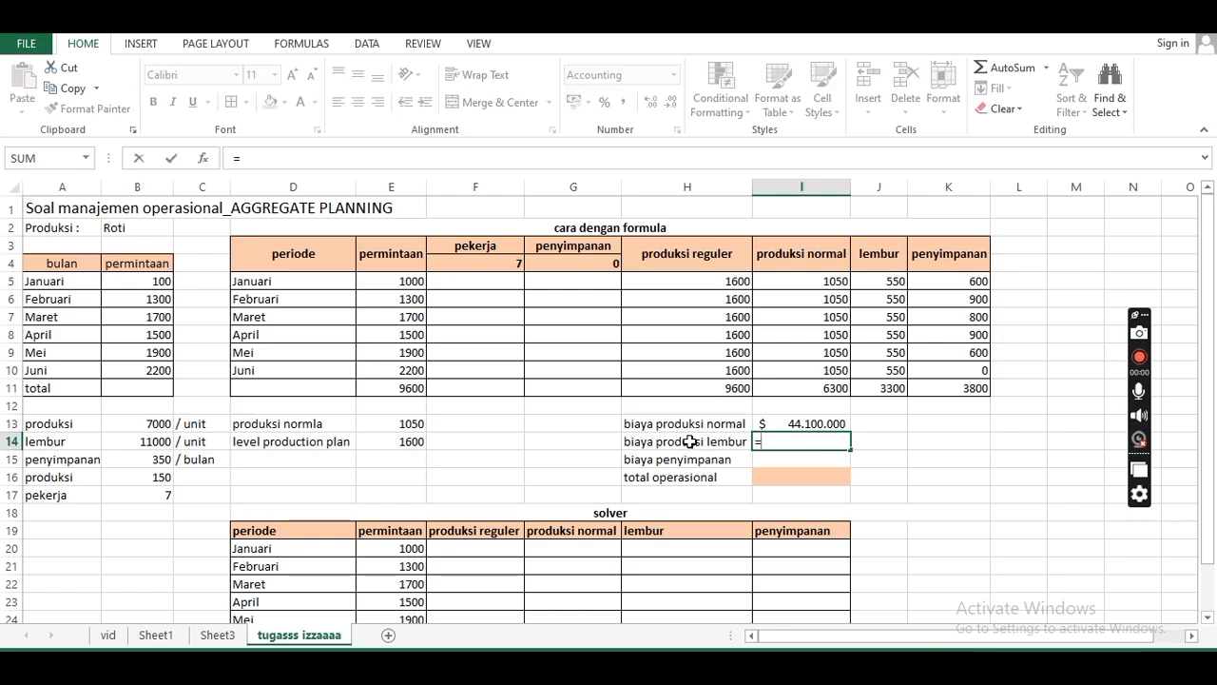
Step: Calculate biaya produksi lembur in I14 as total overtime production times the unit overtime cost, with =J11*B14
click(868, 388)
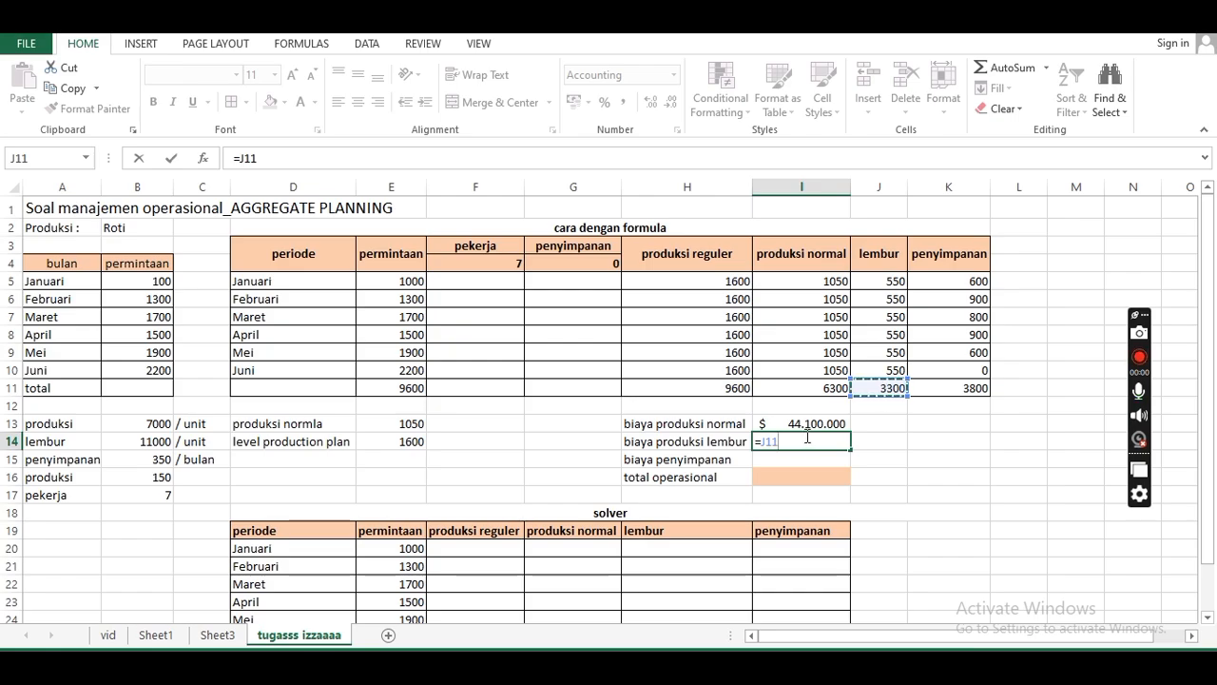
text(*)
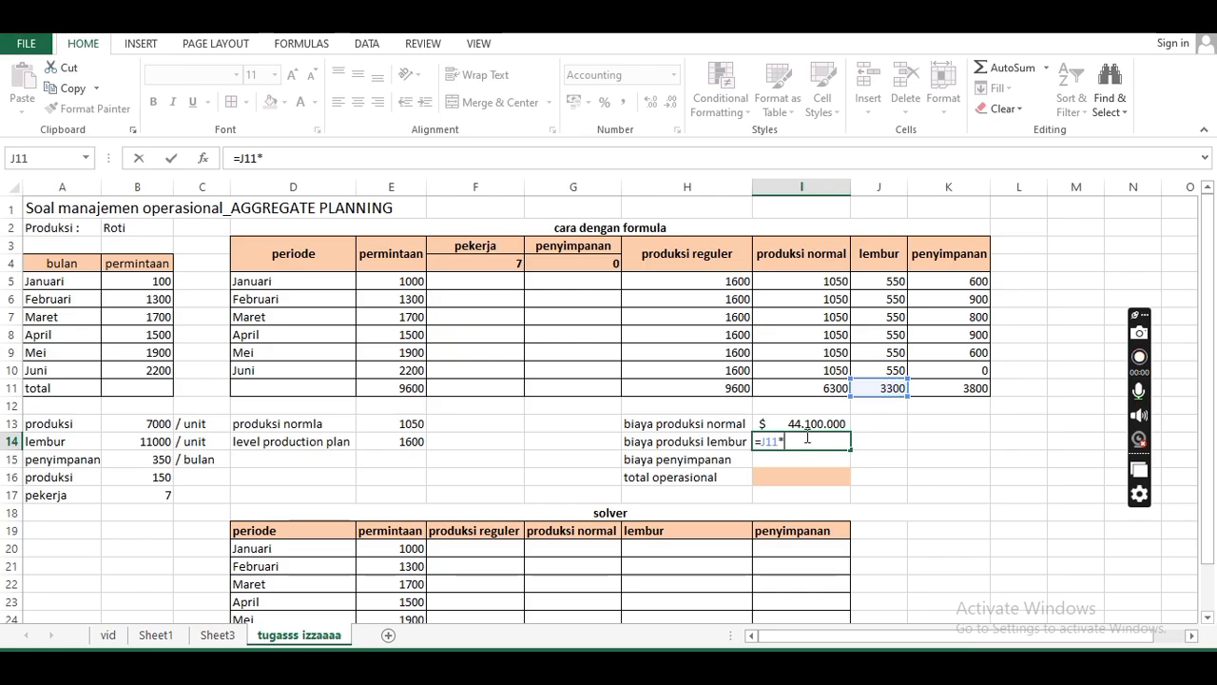
click(114, 441)
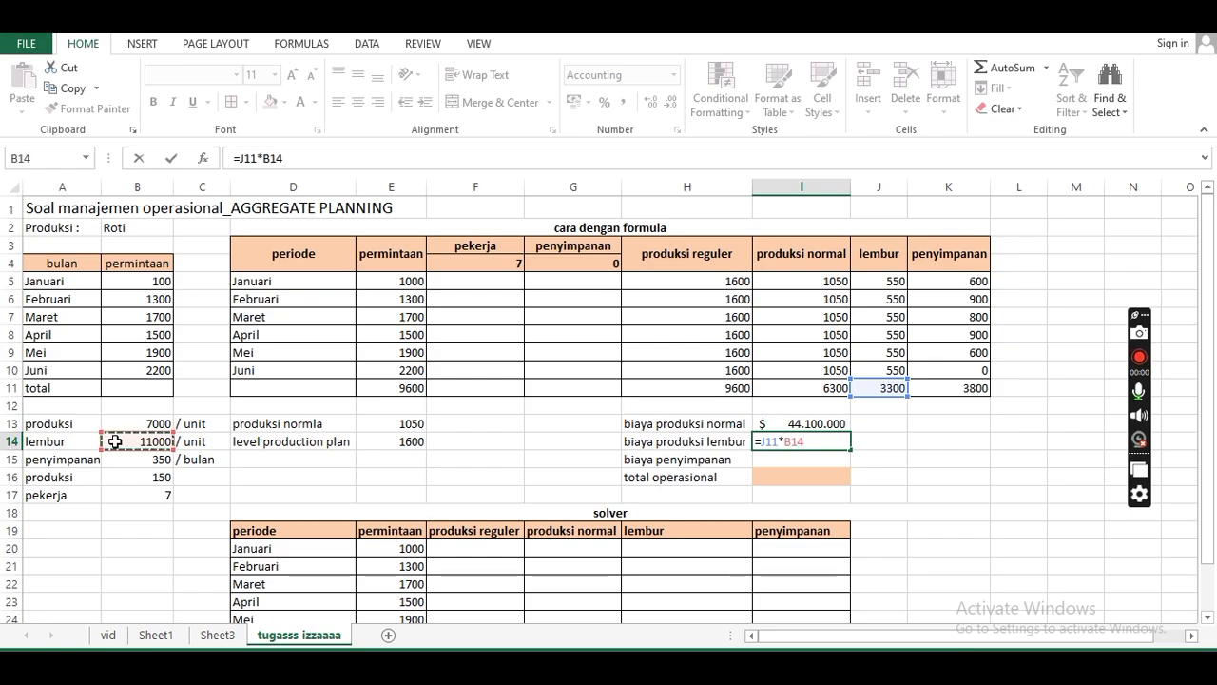
key(ctrl+Return)
key(Return)
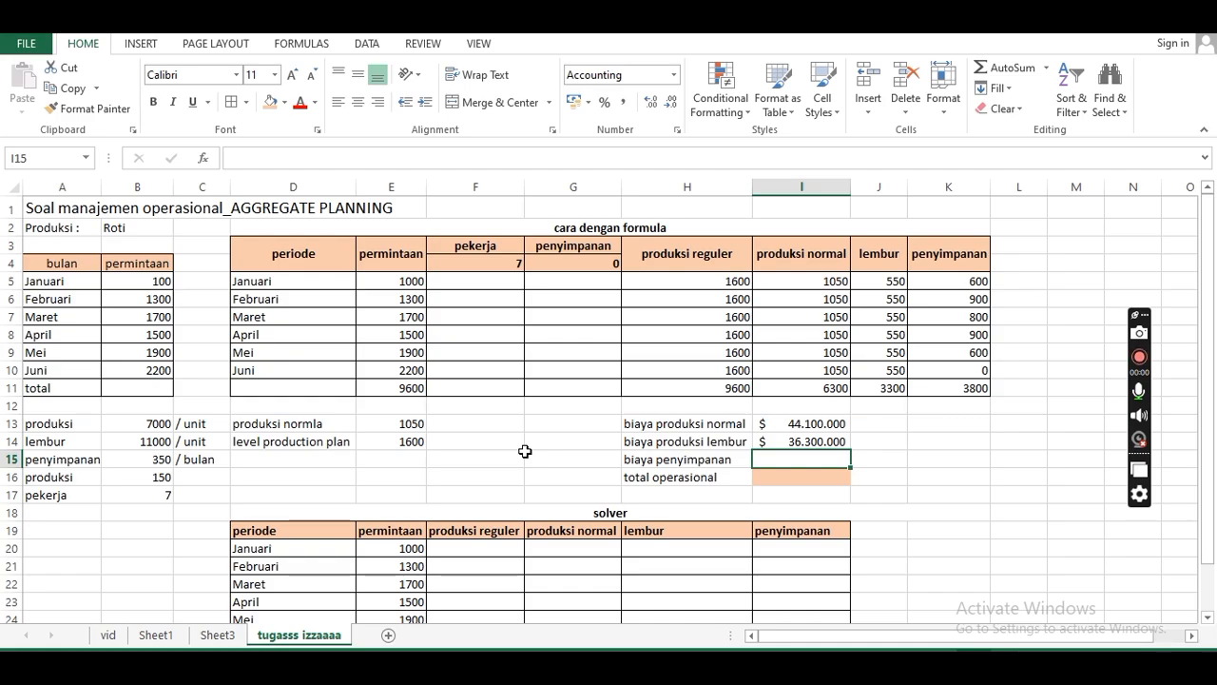
Step: Calculate biaya penyimpanan in I15 as total storage times the unit storage cost, with =K11*B15
text(=)
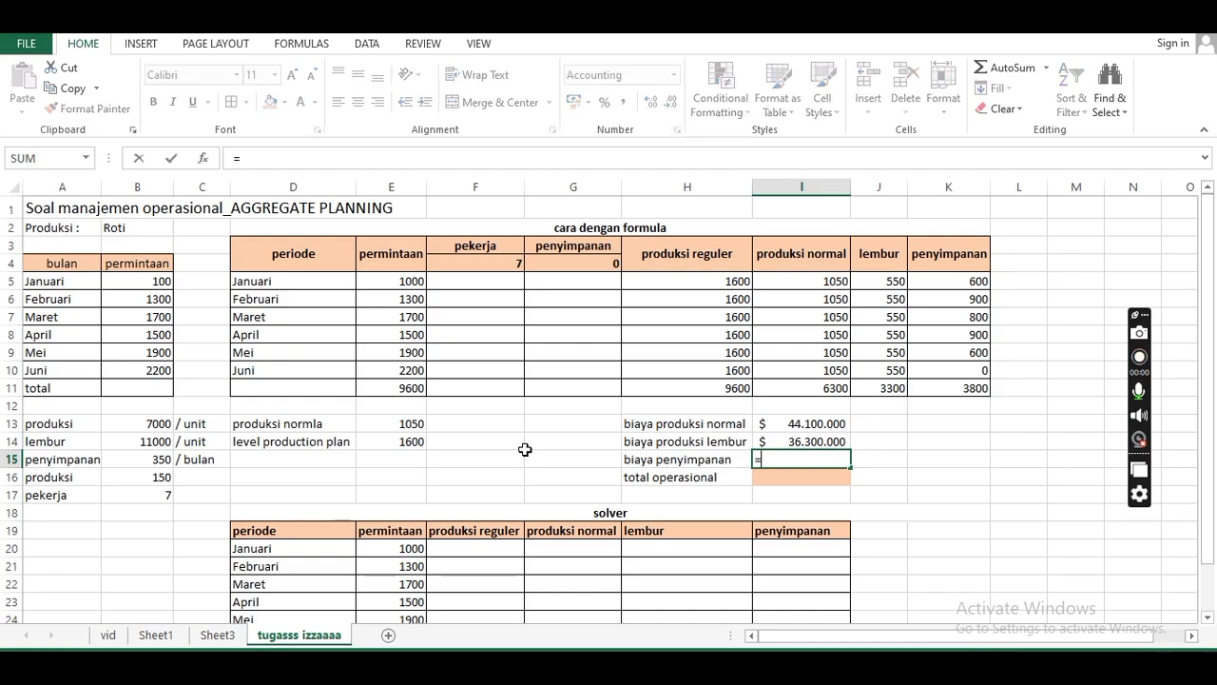
click(982, 389)
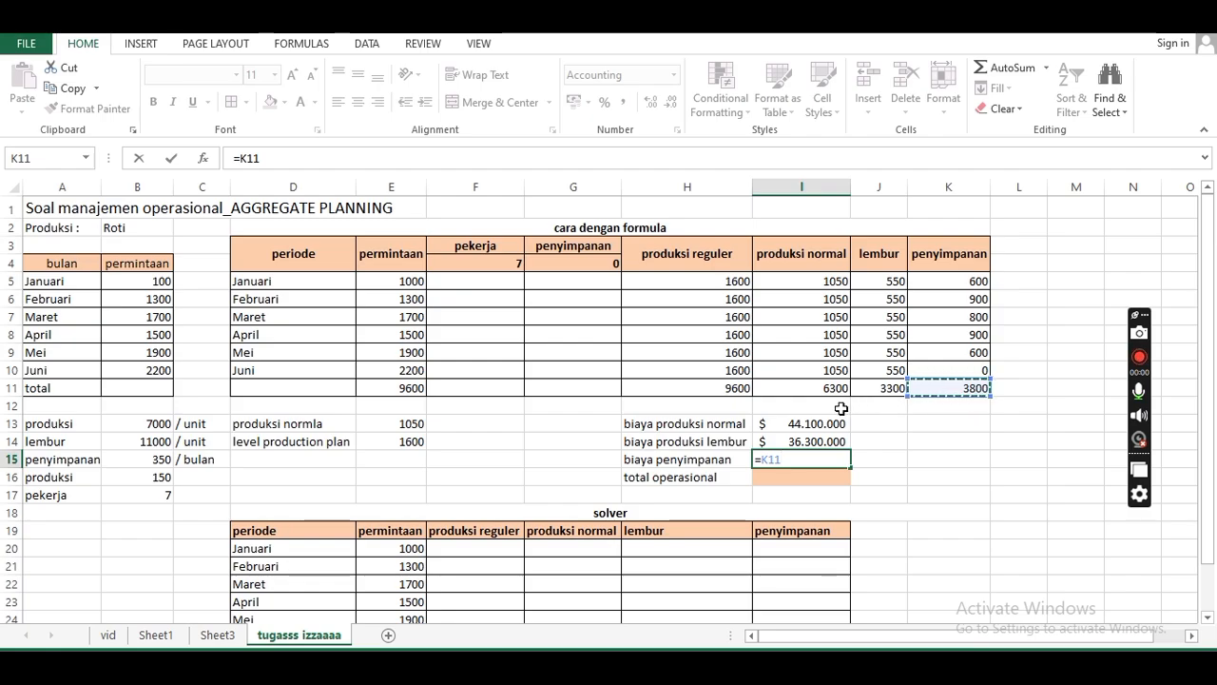
text(*)
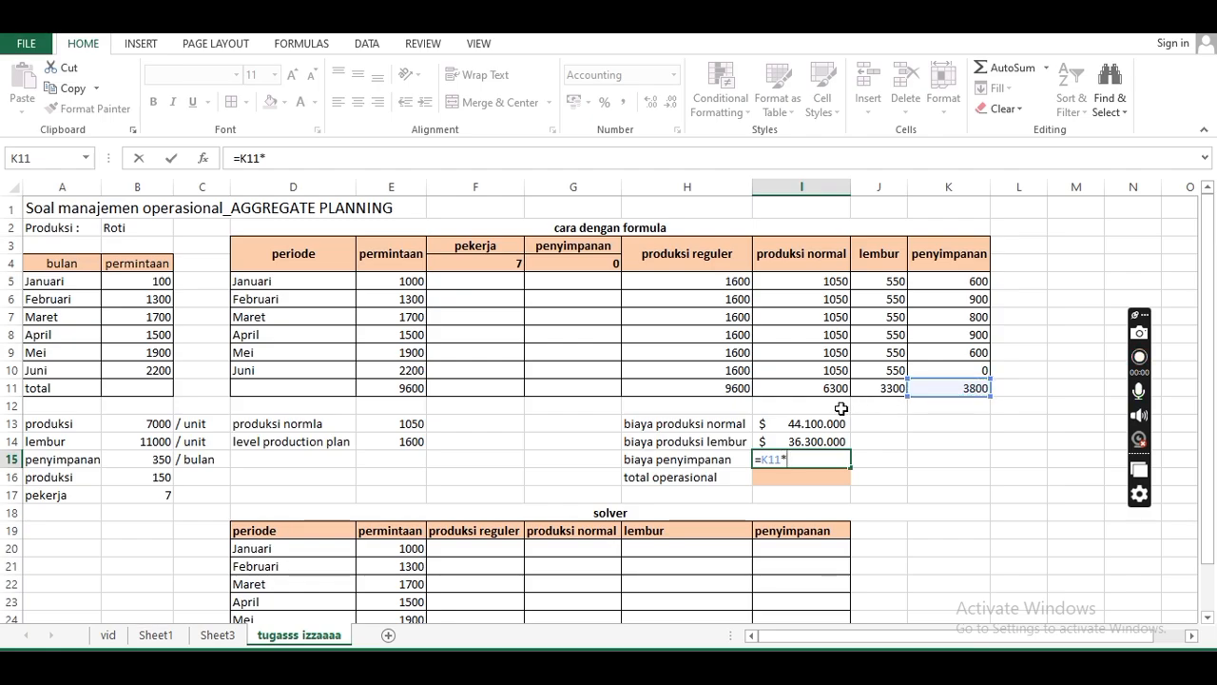
click(152, 462)
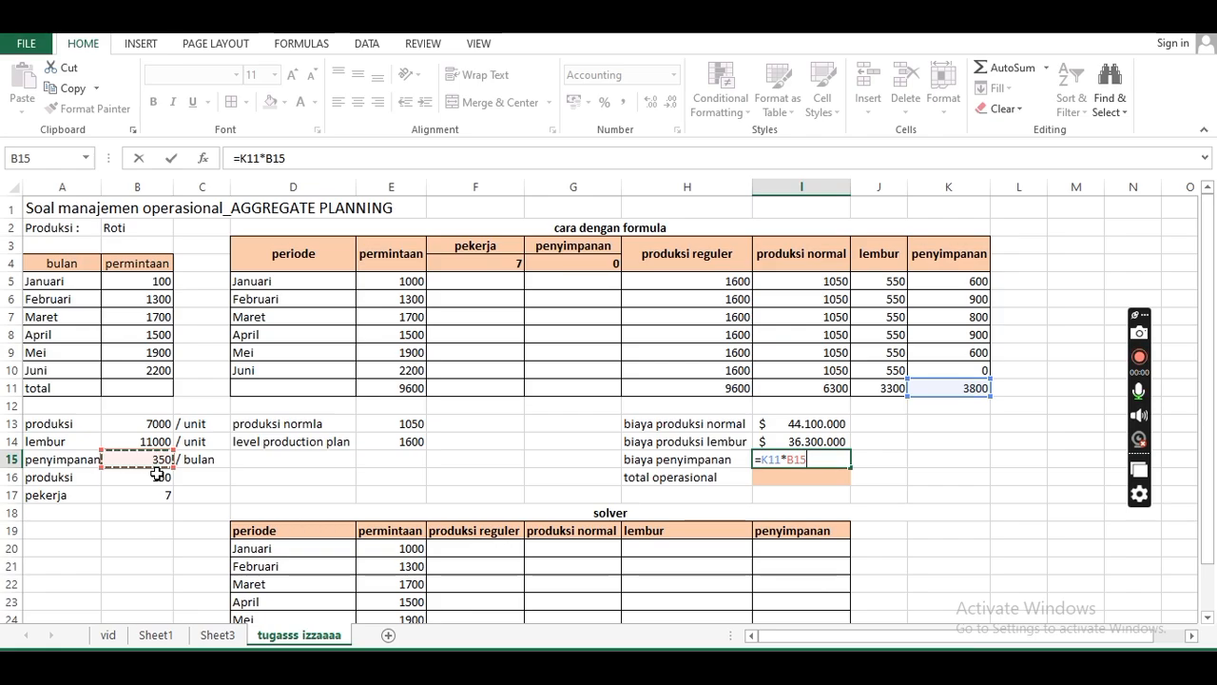
key(Return)
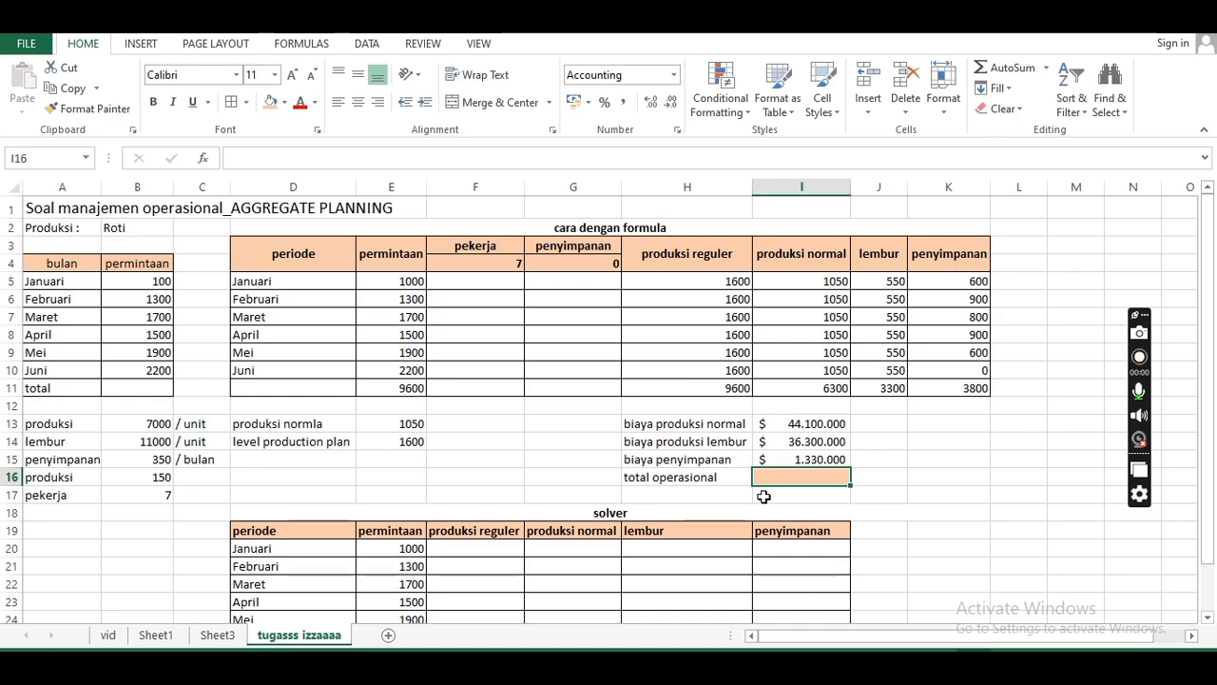
Step: Calculate total operasional in I16 by summing the three cost items with =SUM(I13:I15)
text(=su)
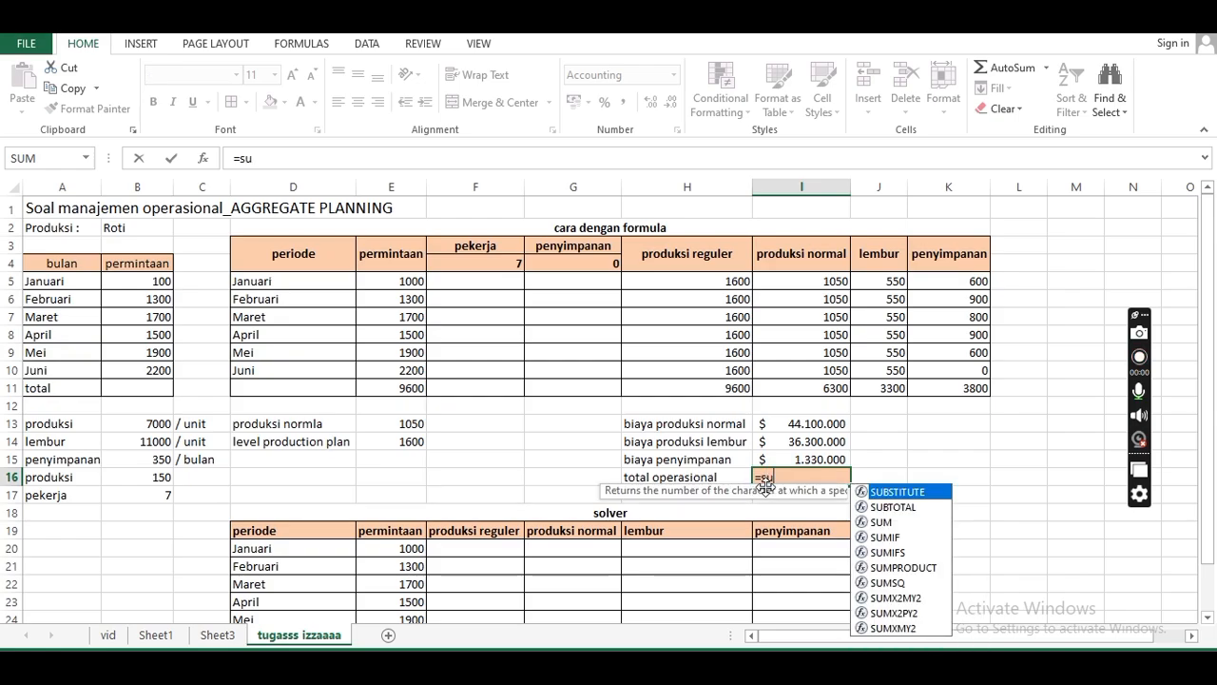
text(m)
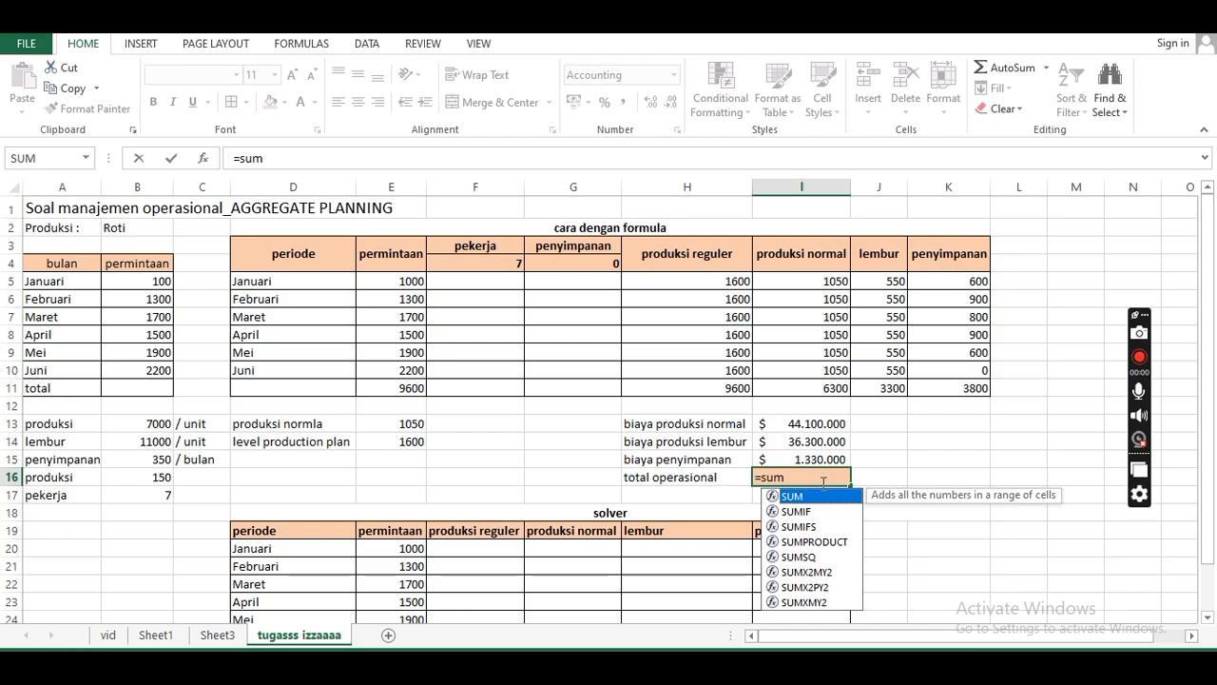
double_click(810, 504)
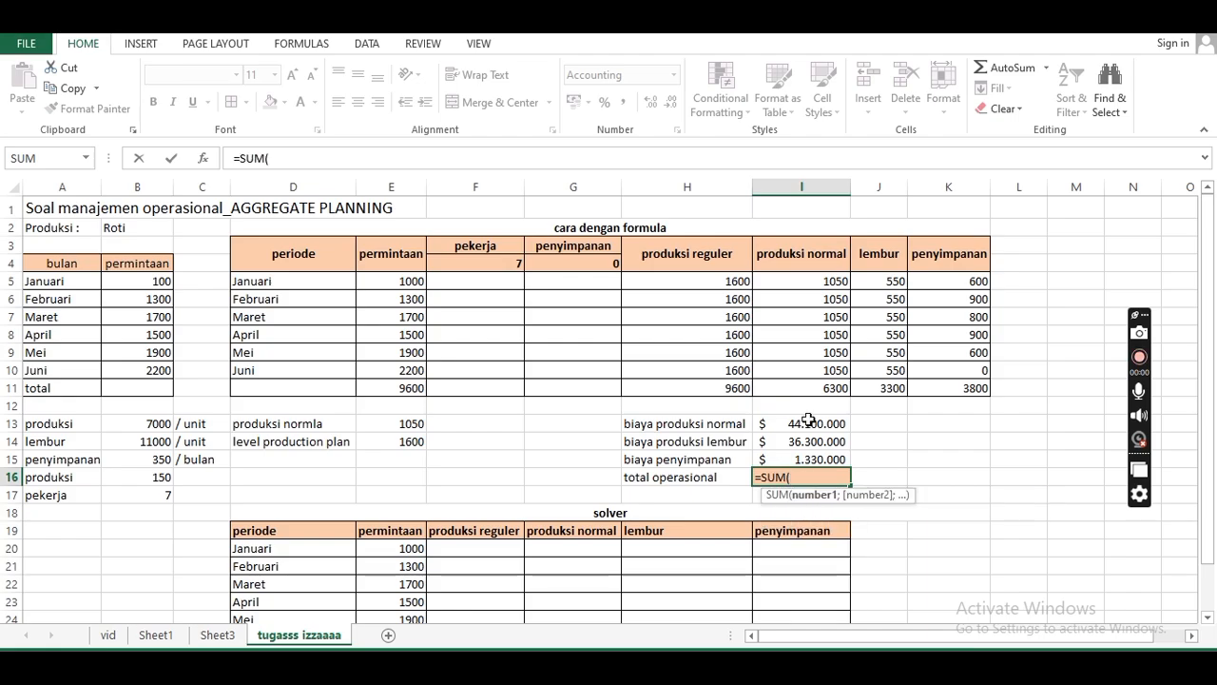
drag(806, 421, 818, 460)
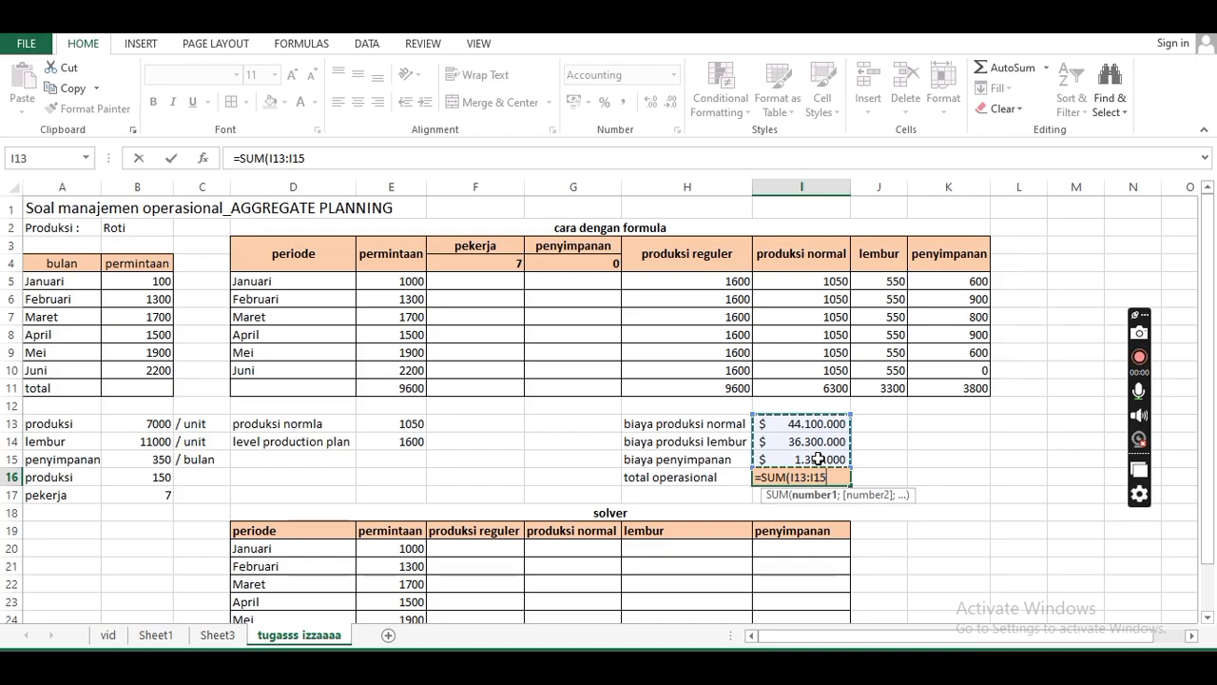
key(Return)
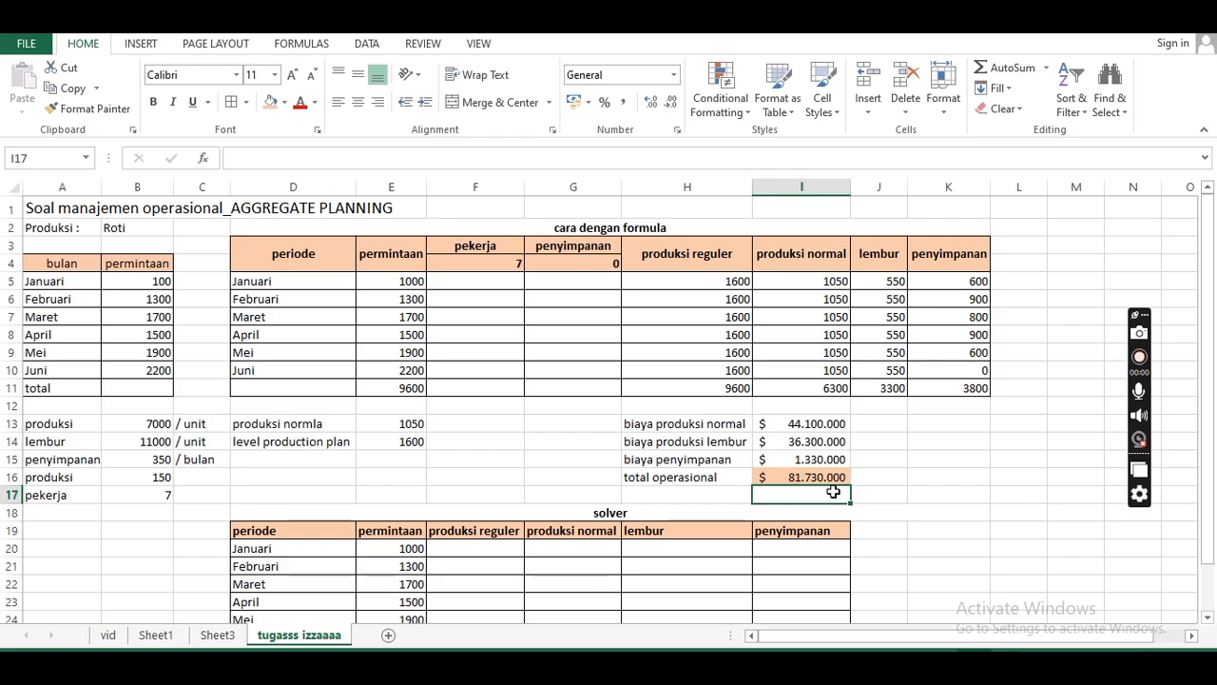
click(832, 475)
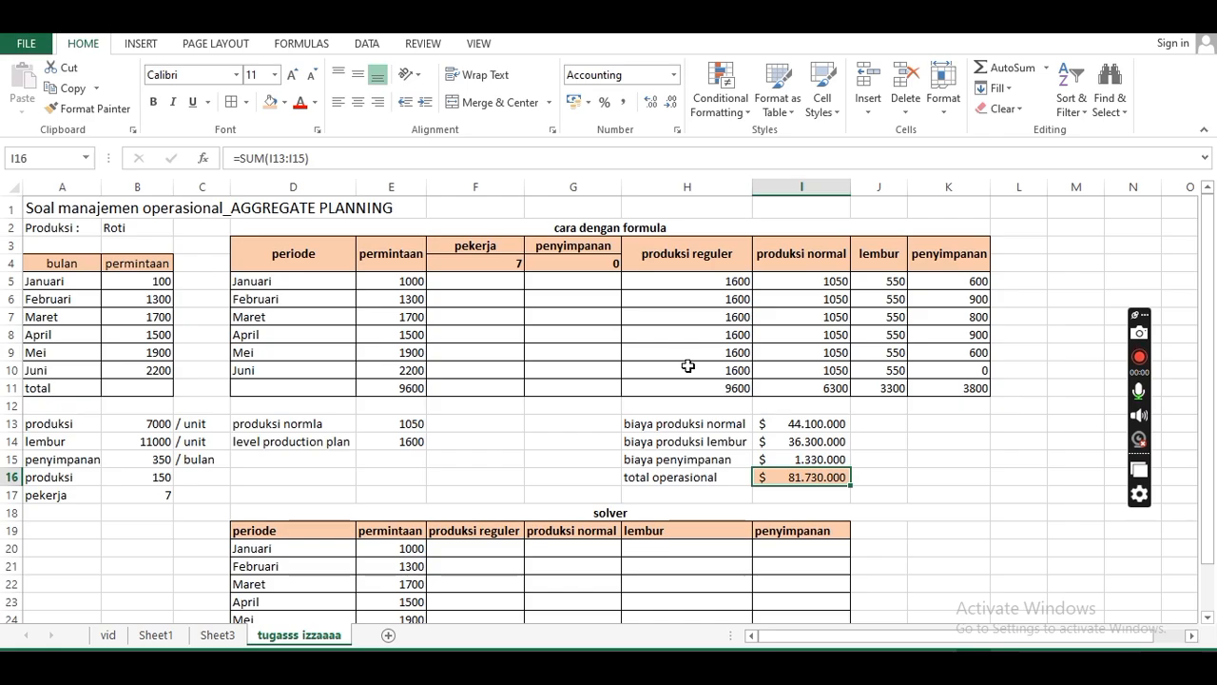
Step: Review the solver table below the formula section, including its monthly demand and its production, lembur and penyimpanan columns
click(725, 224)
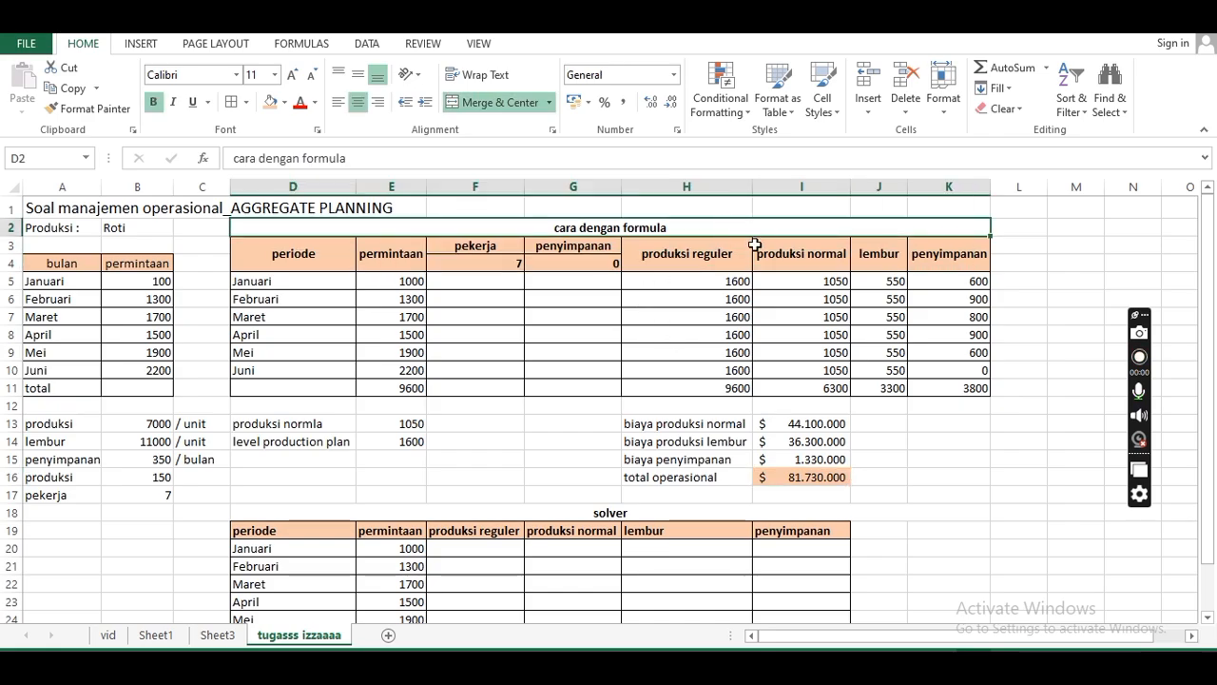
click(751, 514)
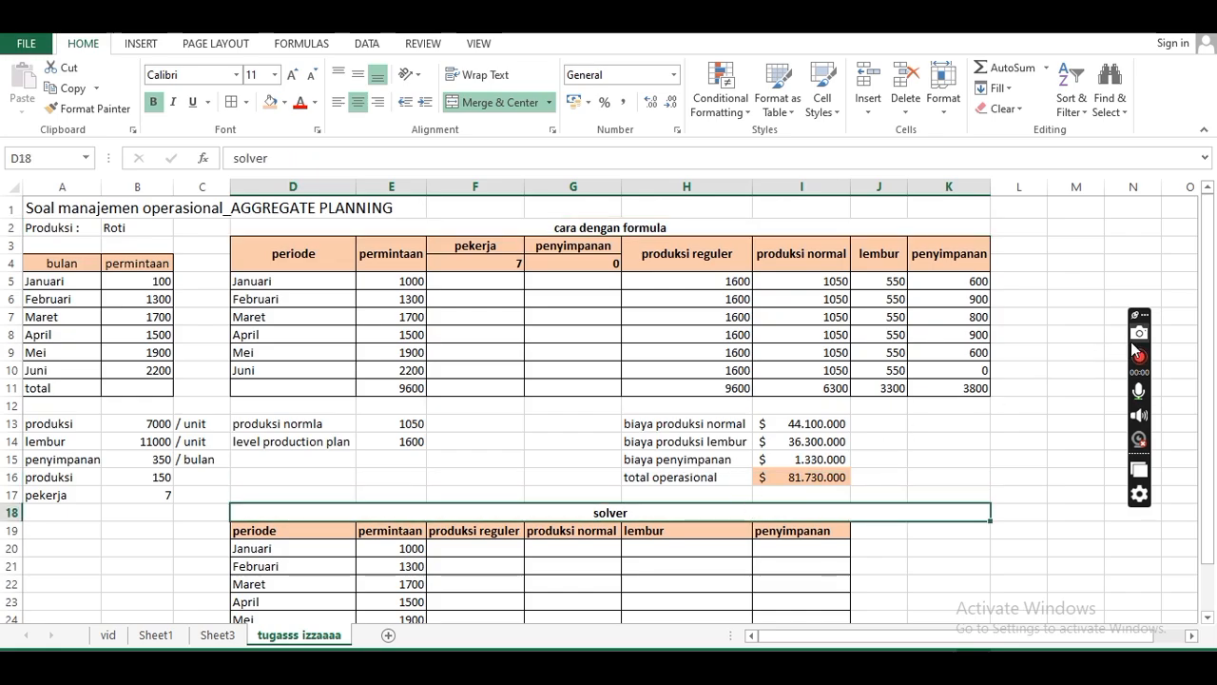
drag(1209, 286, 1213, 335)
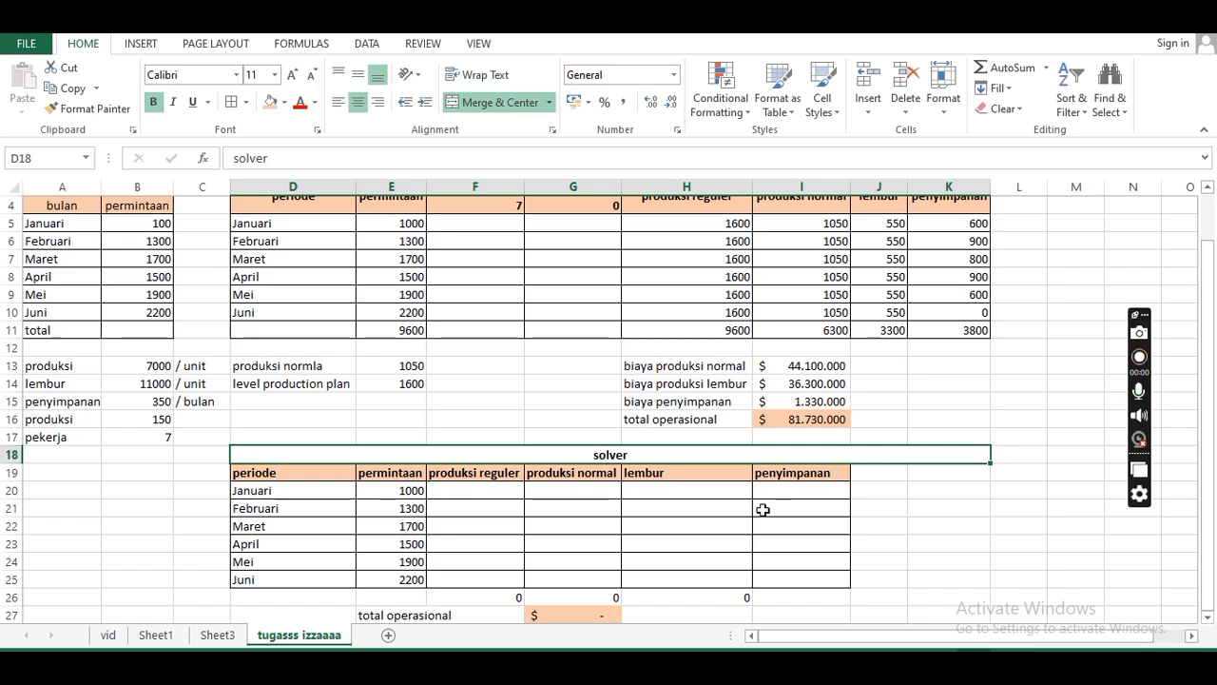
click(316, 489)
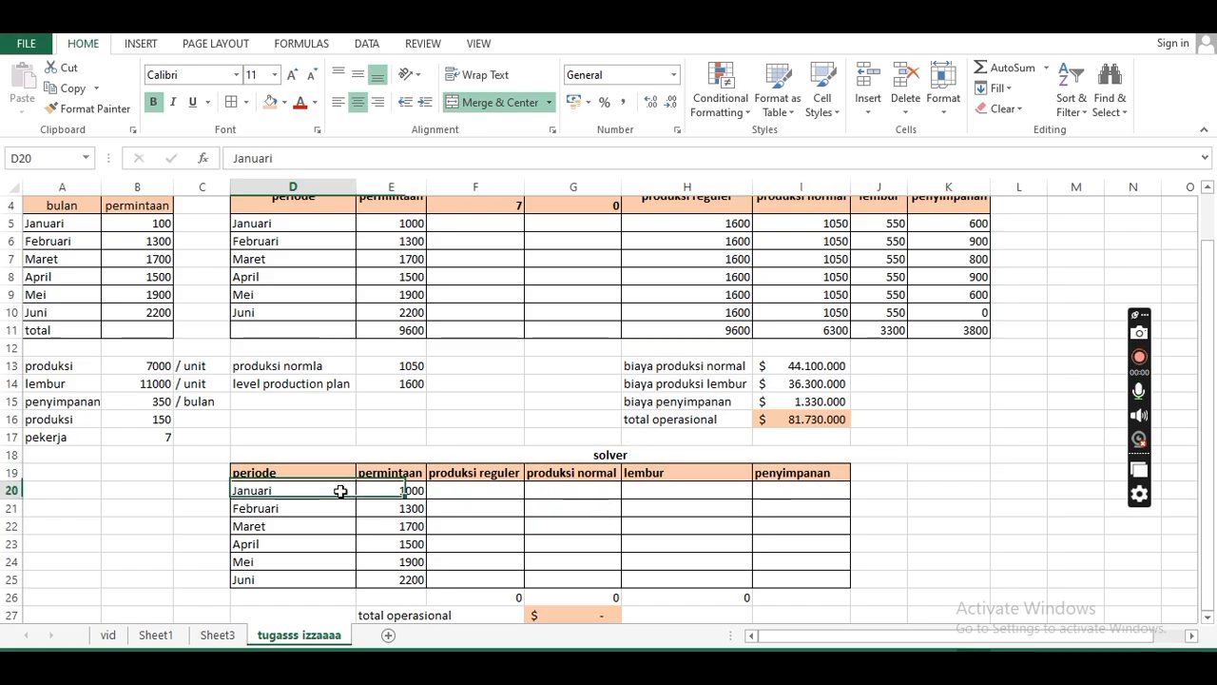
click(400, 543)
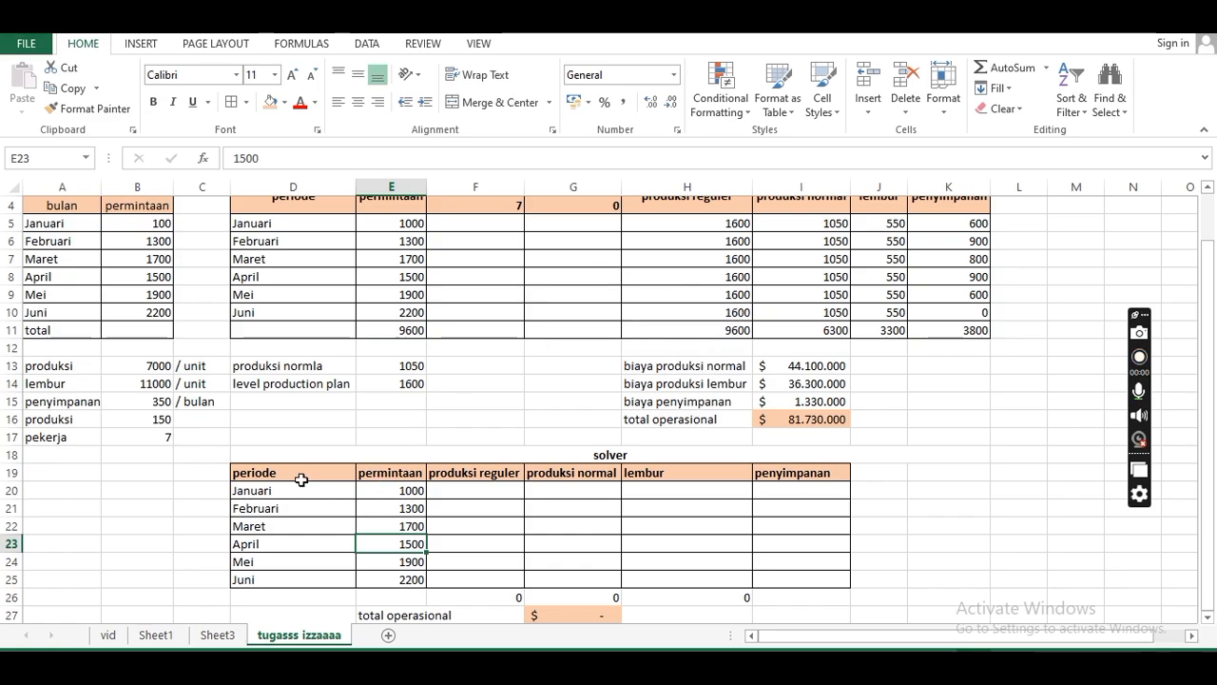
click(663, 490)
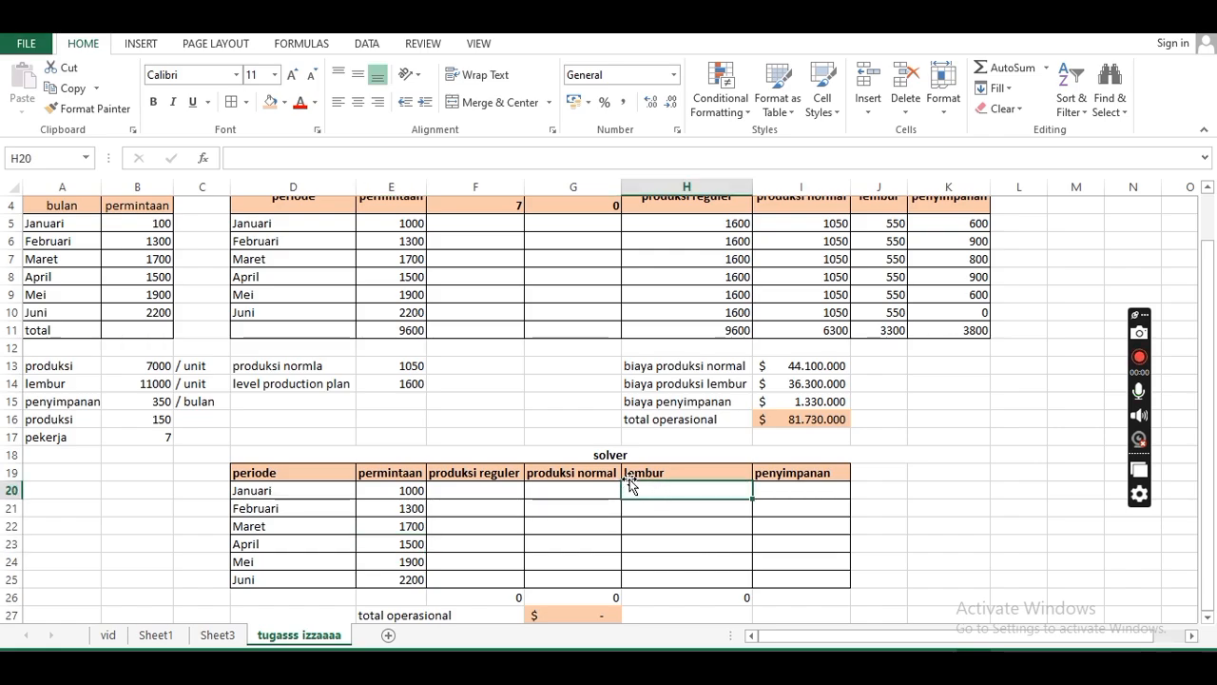
click(632, 473)
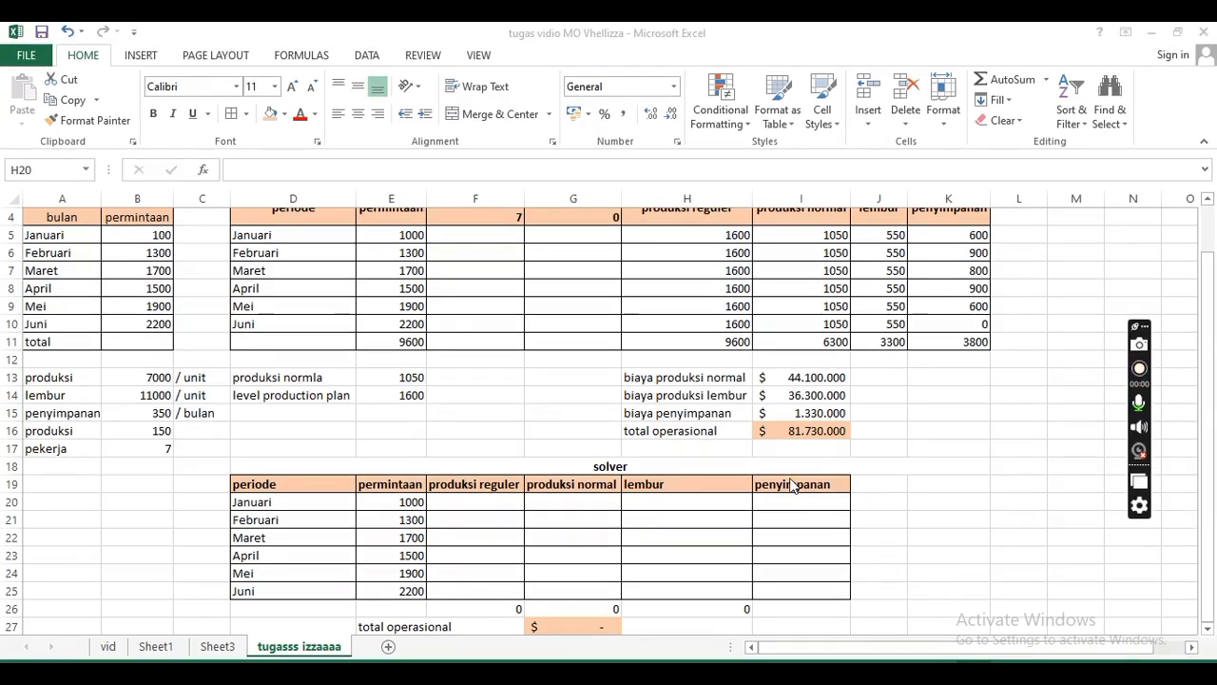
click(740, 472)
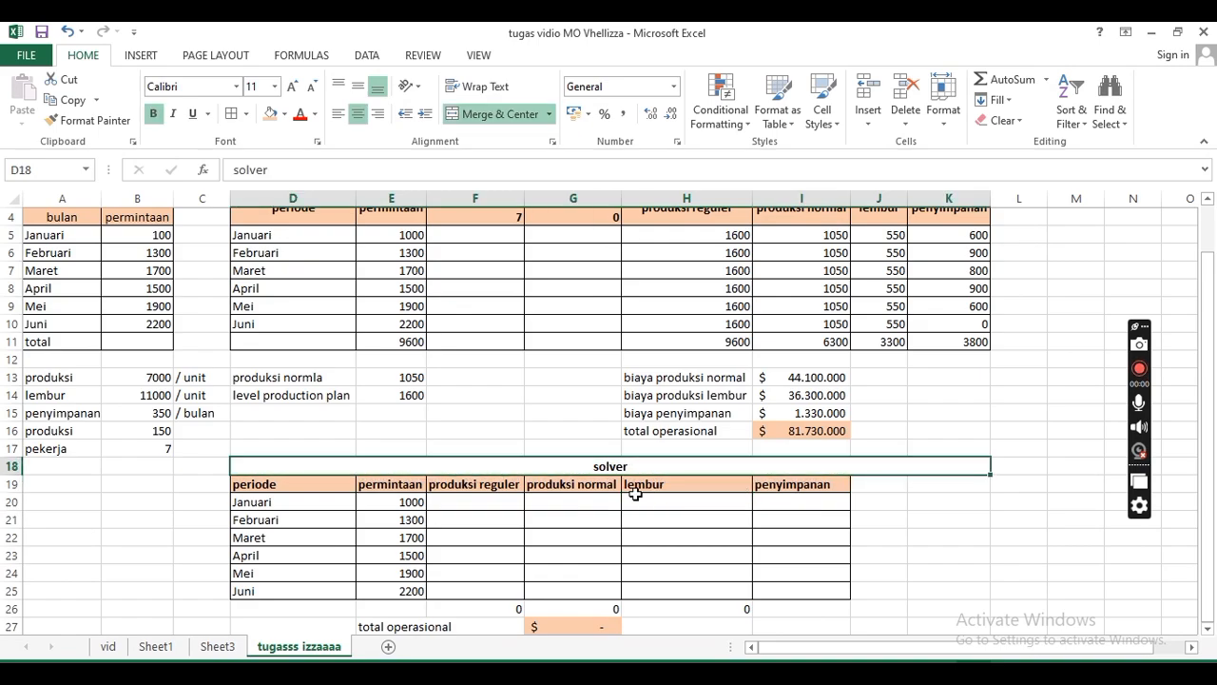
click(528, 509)
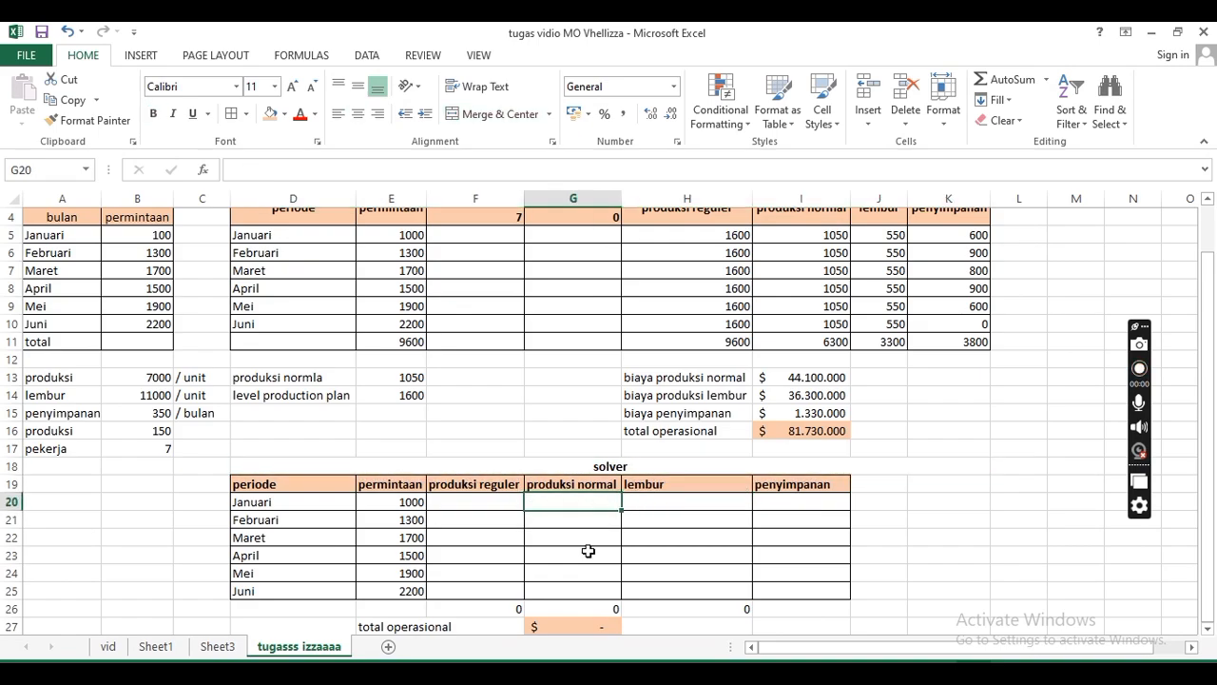
click(452, 502)
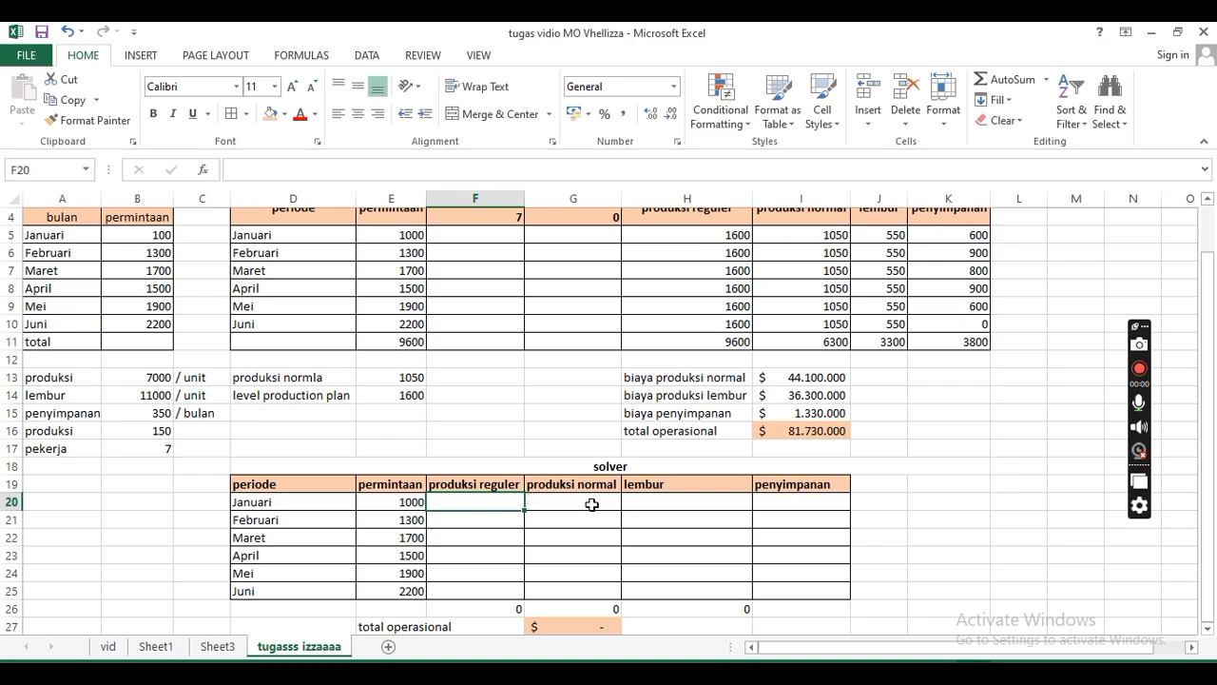
Step: Calculate lembur for Januari to Juni in H20:H25 of the solver table as regular minus normal production, starting with =F20-G20
click(669, 499)
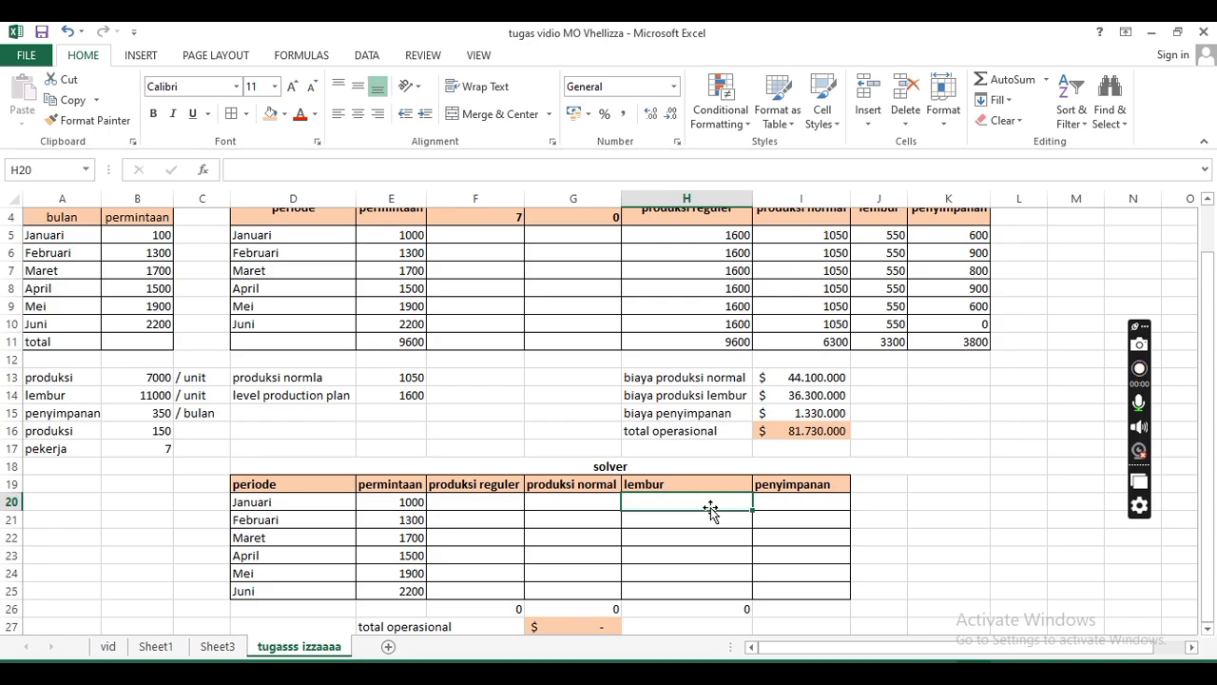
text(=)
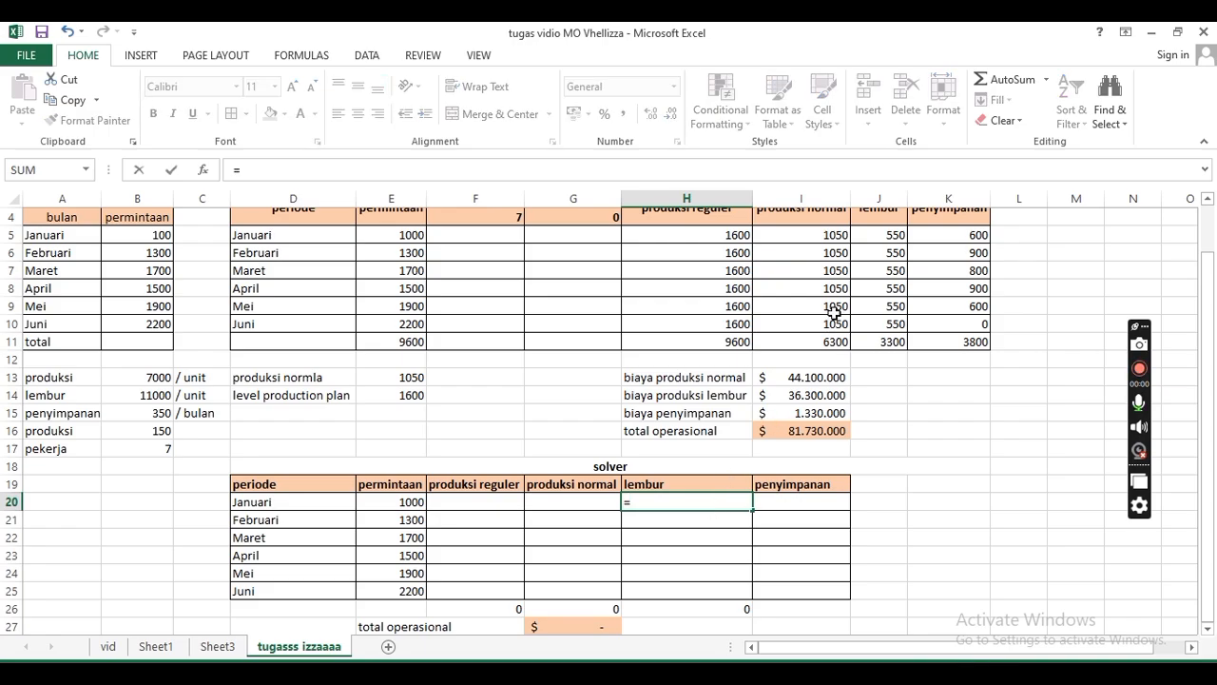
click(501, 501)
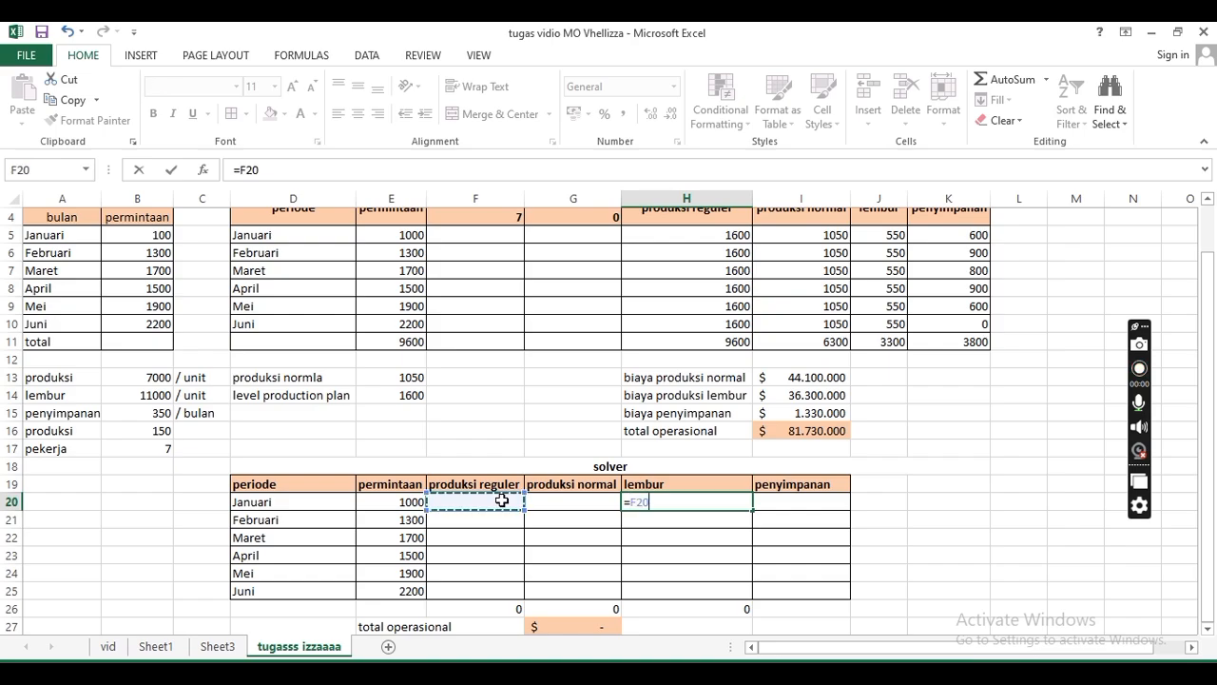
text(-)
click(560, 500)
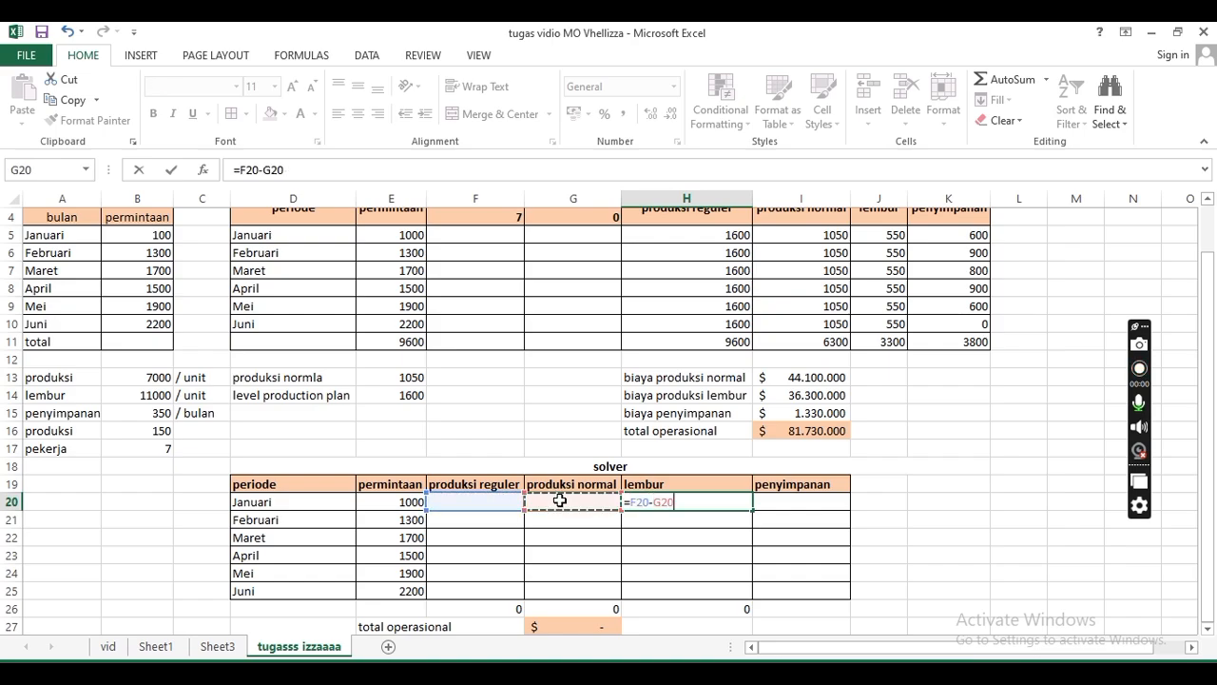
key(Return)
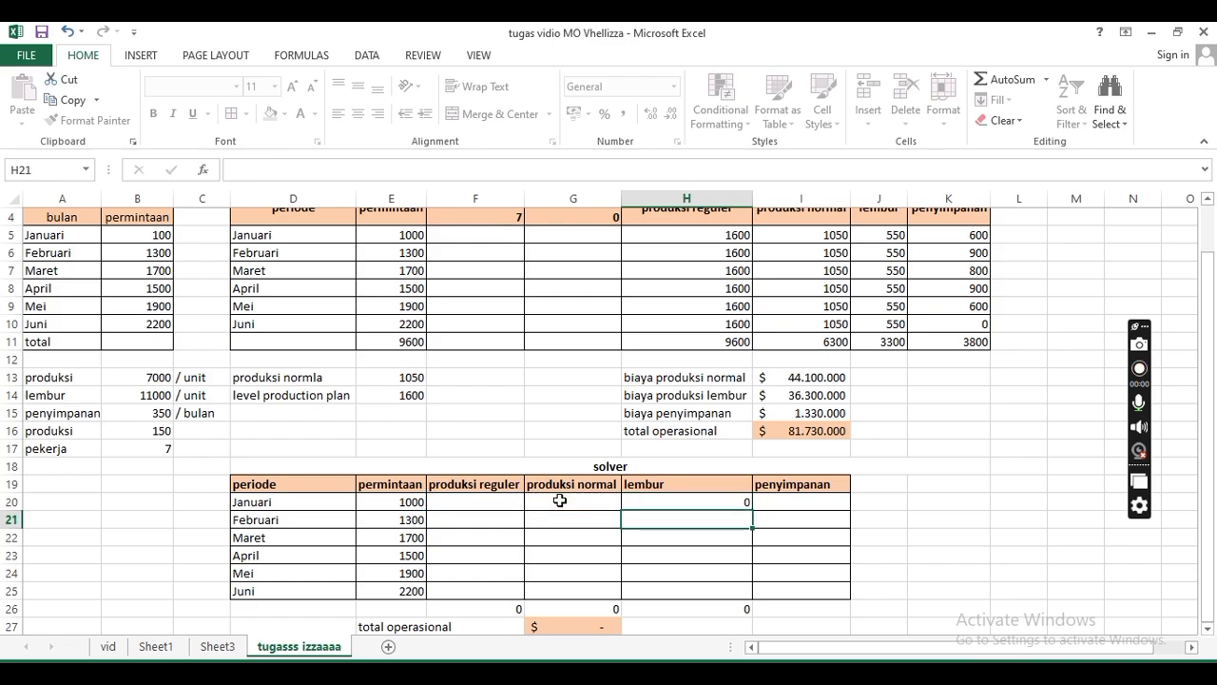
click(656, 504)
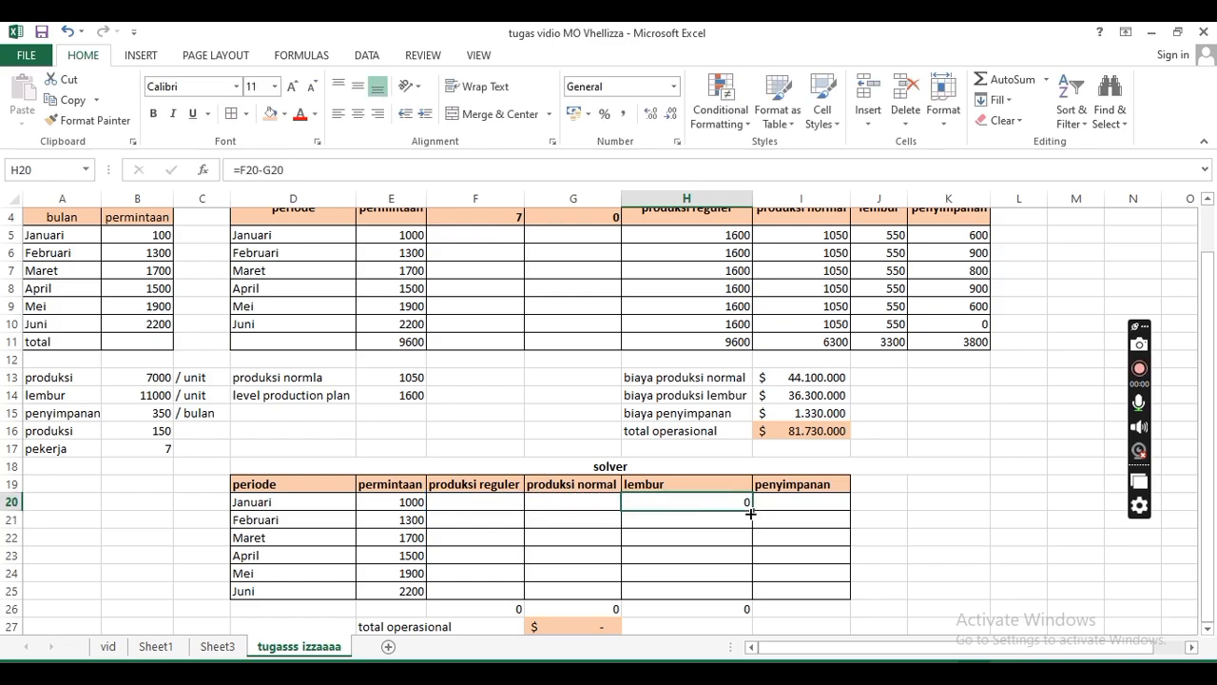
drag(750, 514, 756, 582)
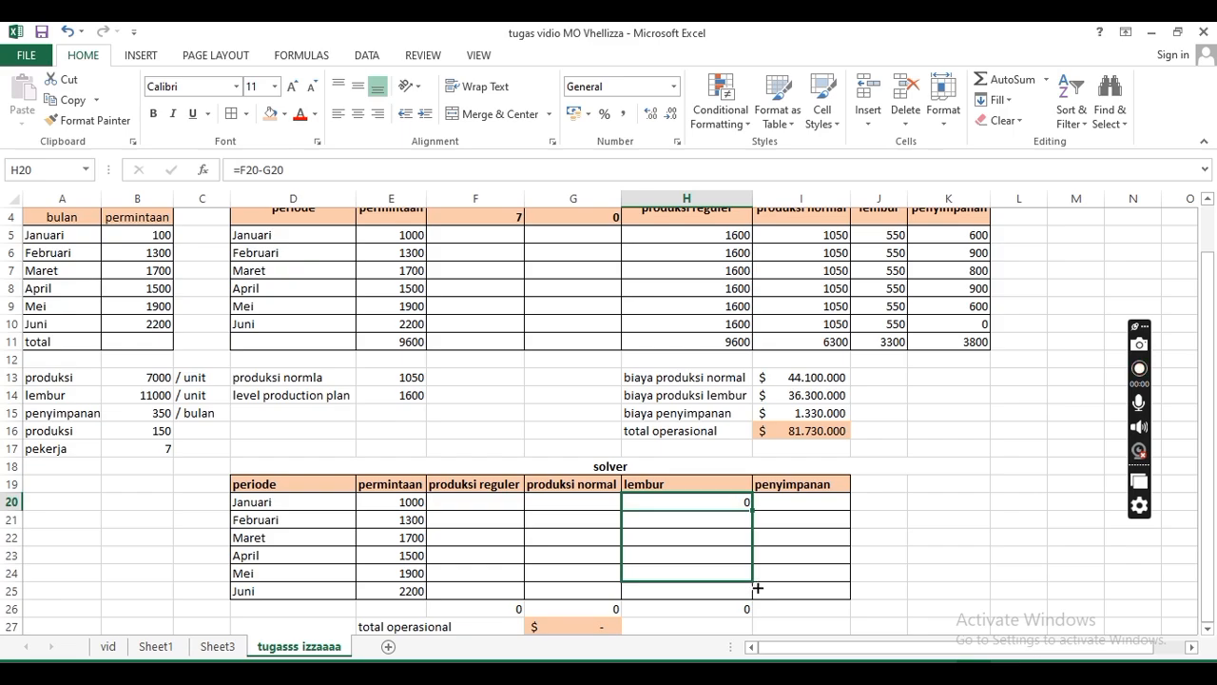
drag(758, 588, 758, 597)
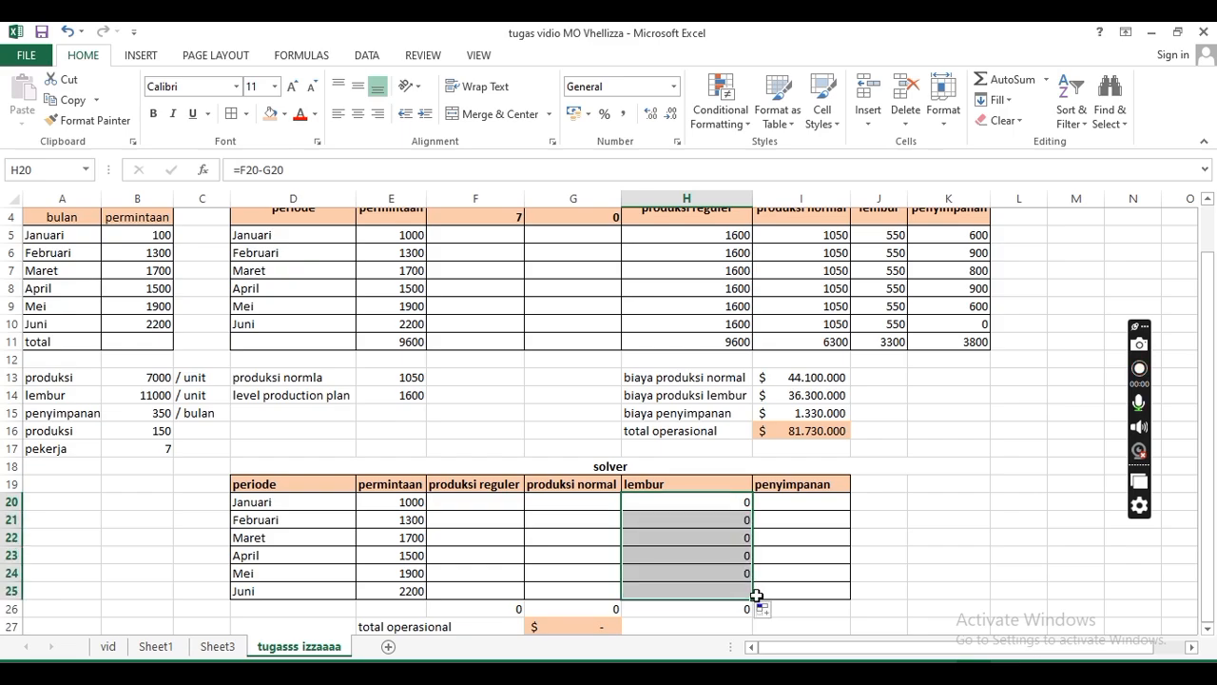
Step: Calculate Januari's penyimpanan in I20 of the solver table from zero opening storage, with =0+G20+H20-E20
click(769, 502)
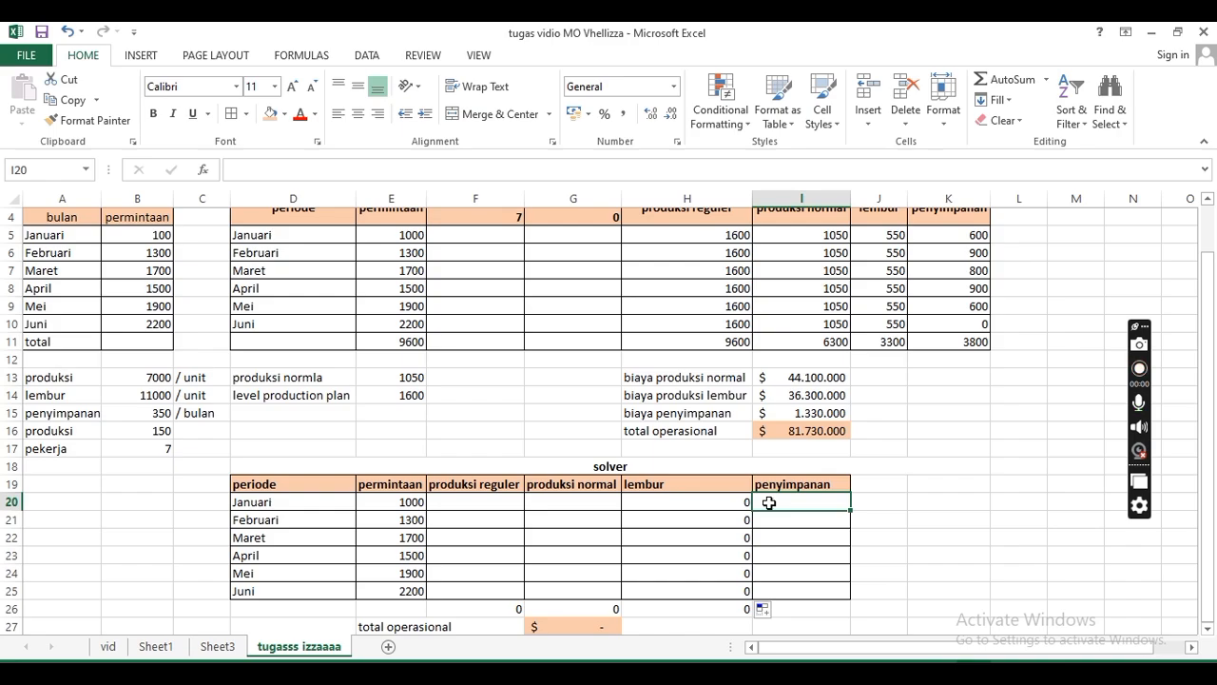
text(=)
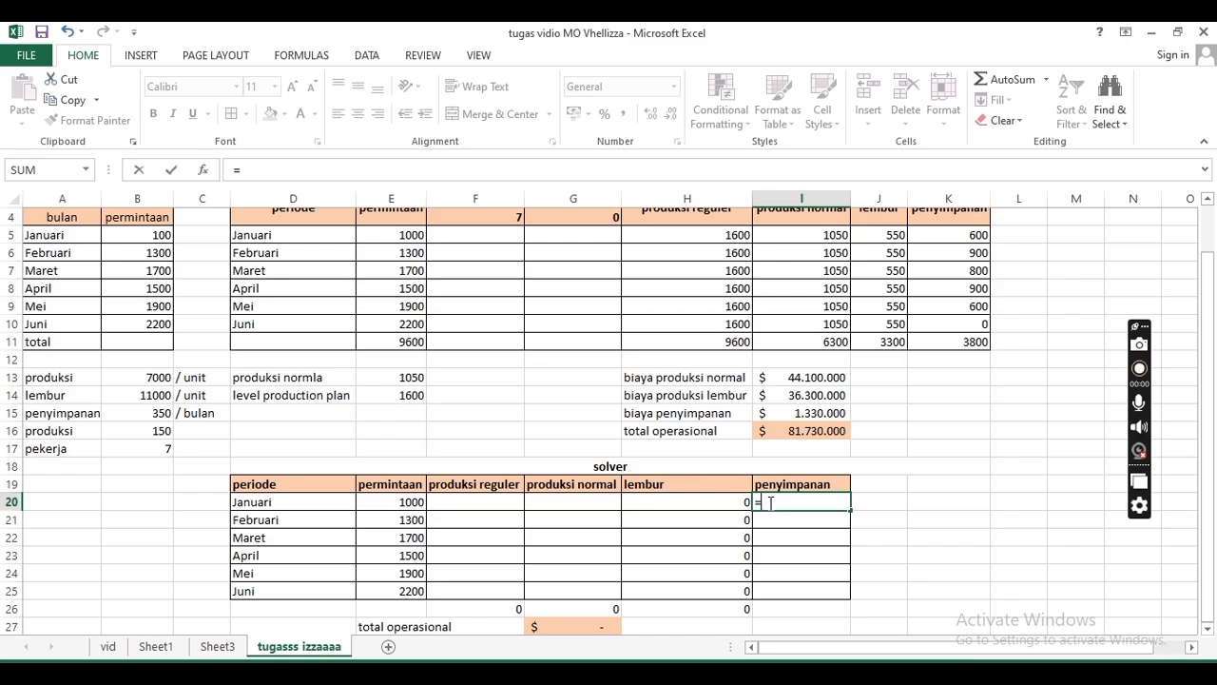
text(0+)
click(580, 499)
text(+)
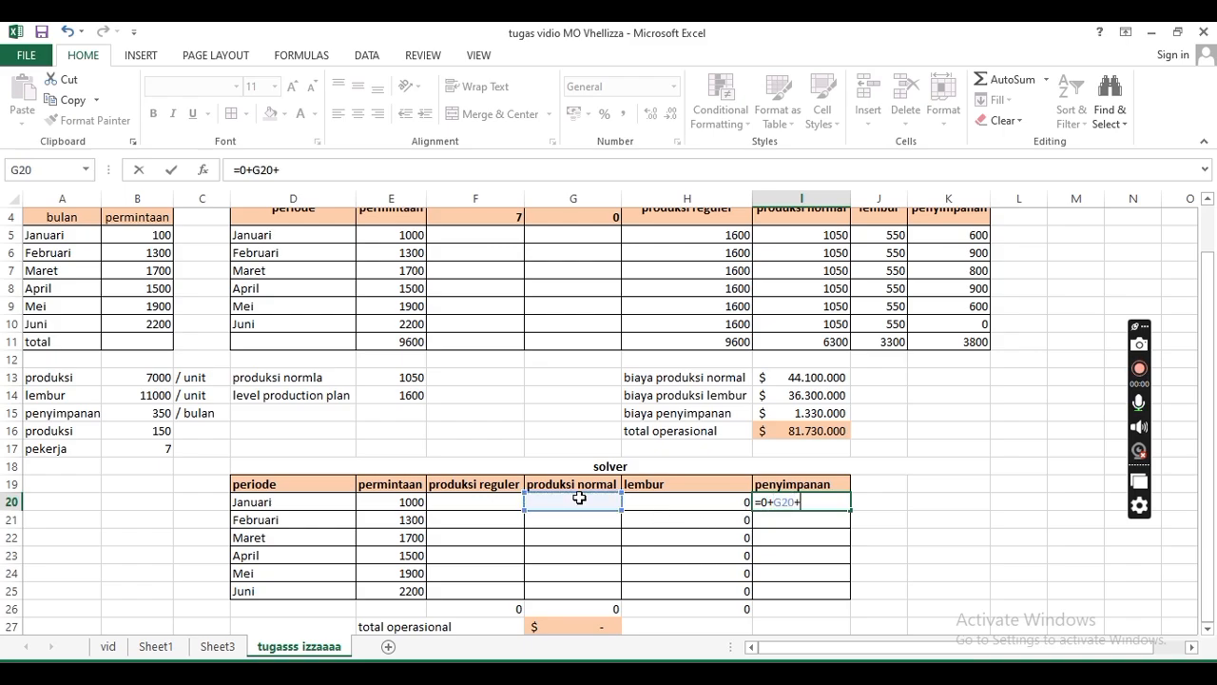
click(656, 501)
text(-)
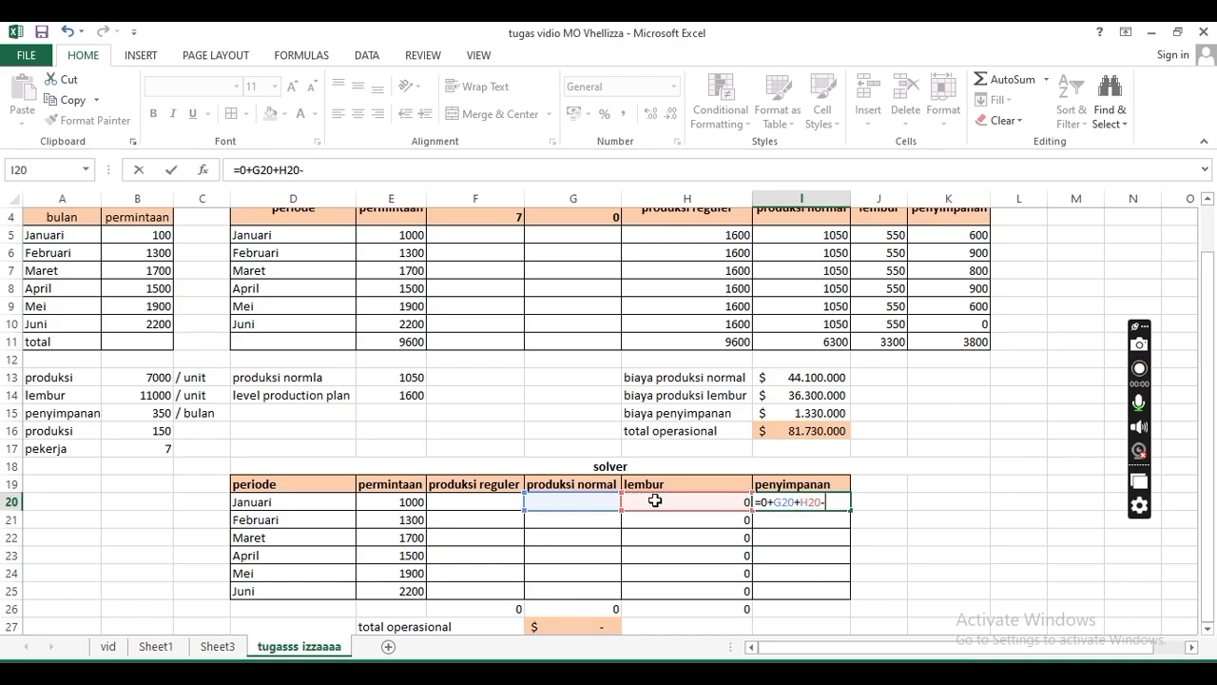
click(411, 502)
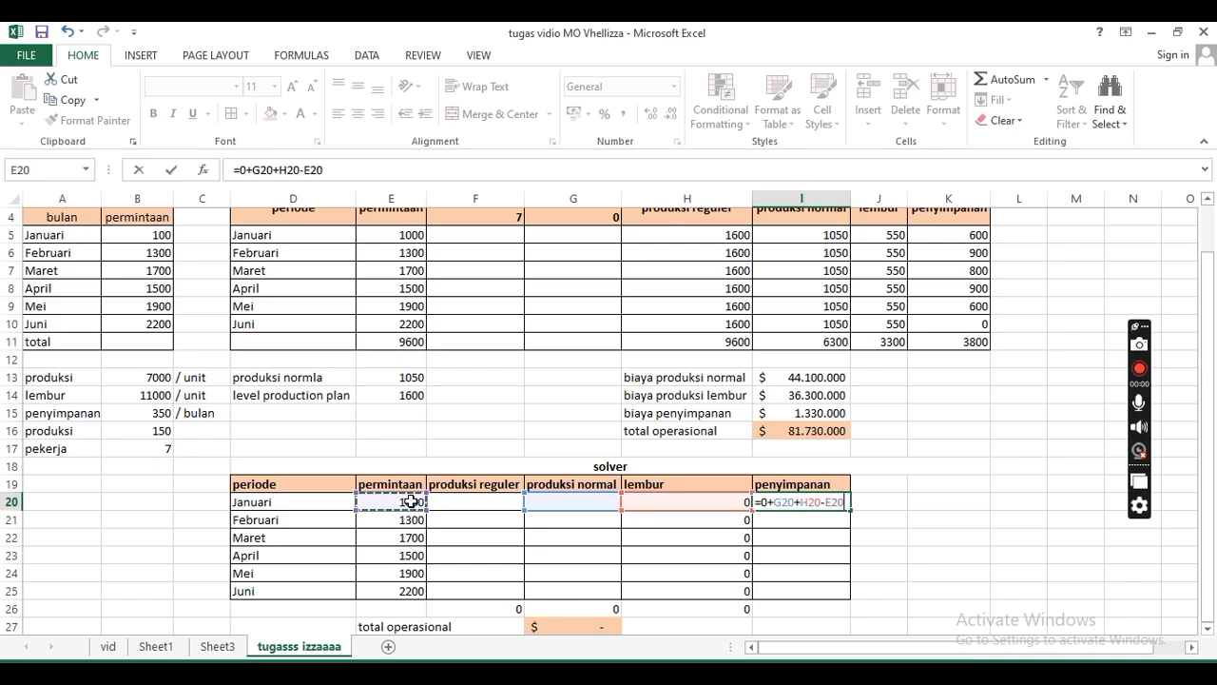
key(Return)
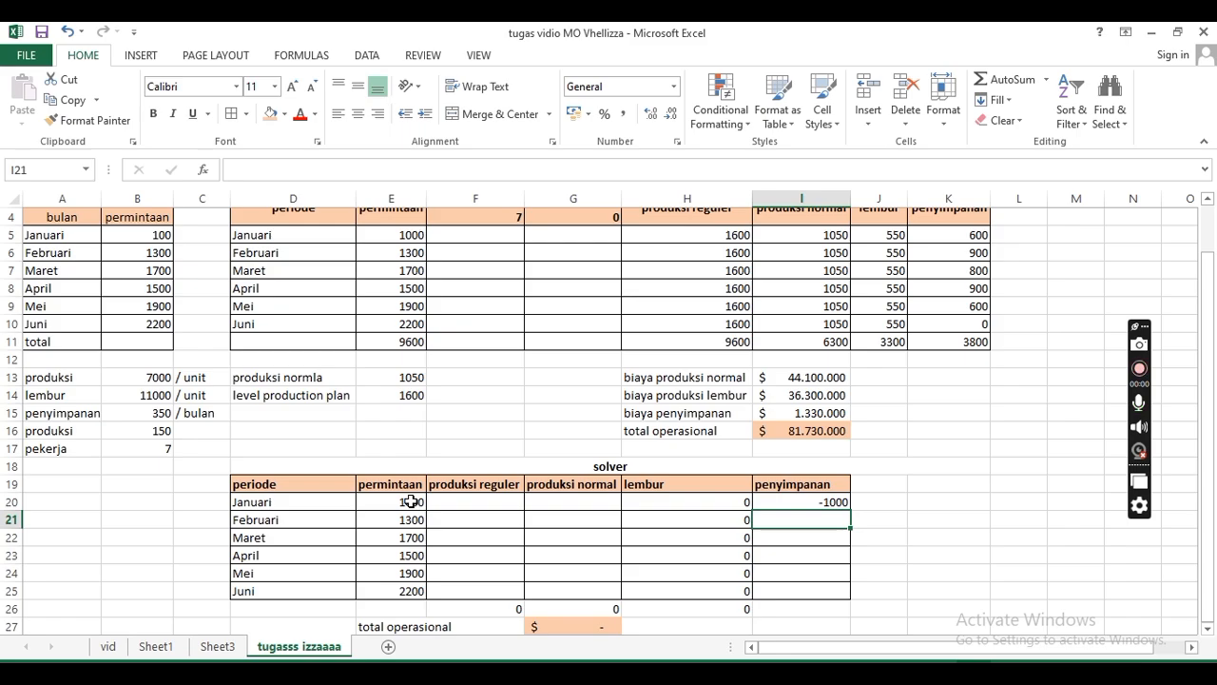
Step: Calculate penyimpanan for Februari to Juni in I21:I25 as prior storage plus normal production plus lembur minus permintaan, starting with =I20+G21+H21-E21
click(816, 502)
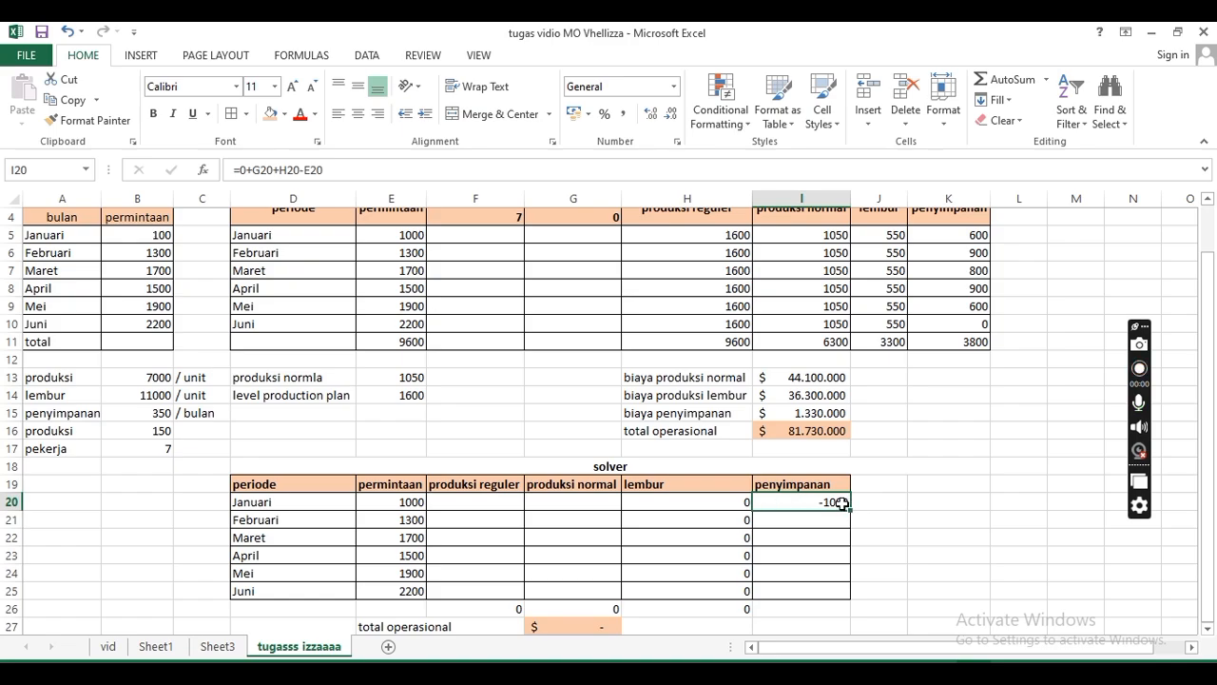
click(847, 521)
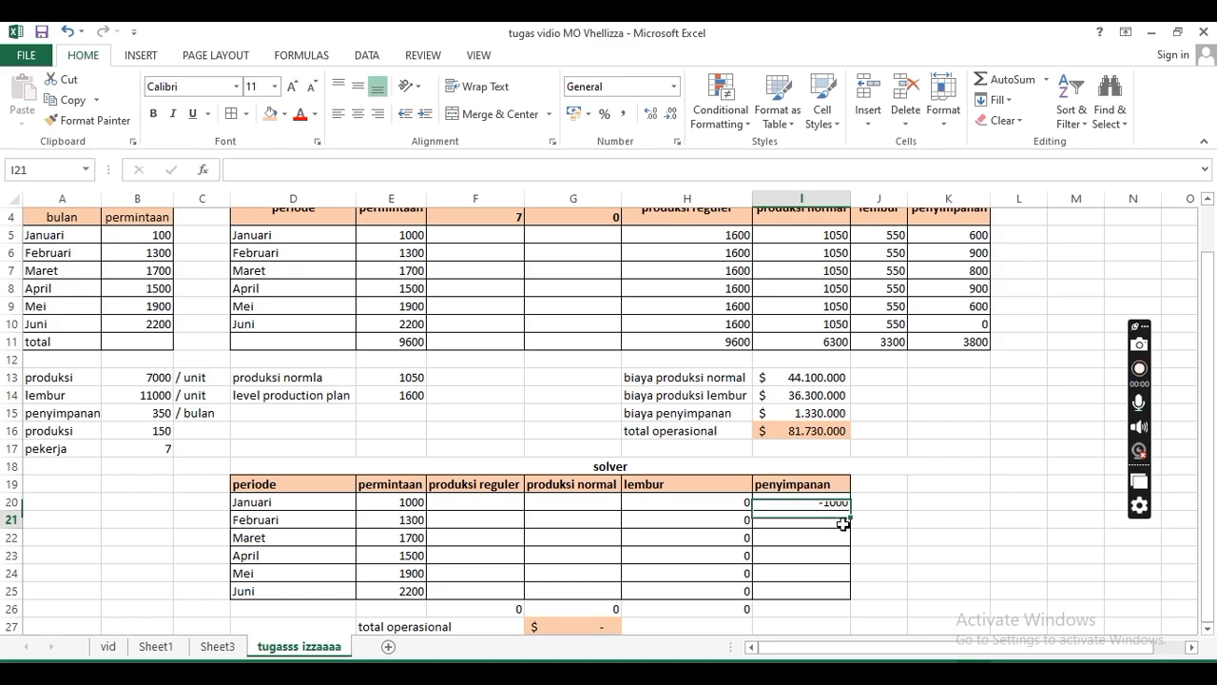
text(=)
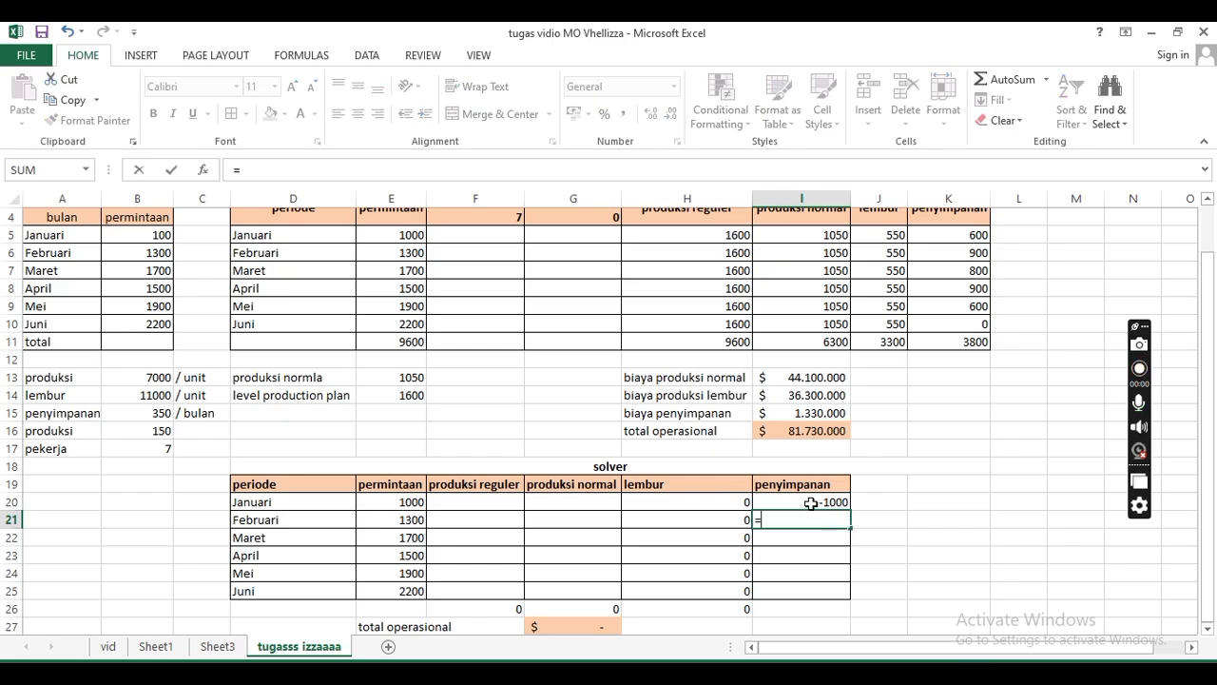
click(810, 504)
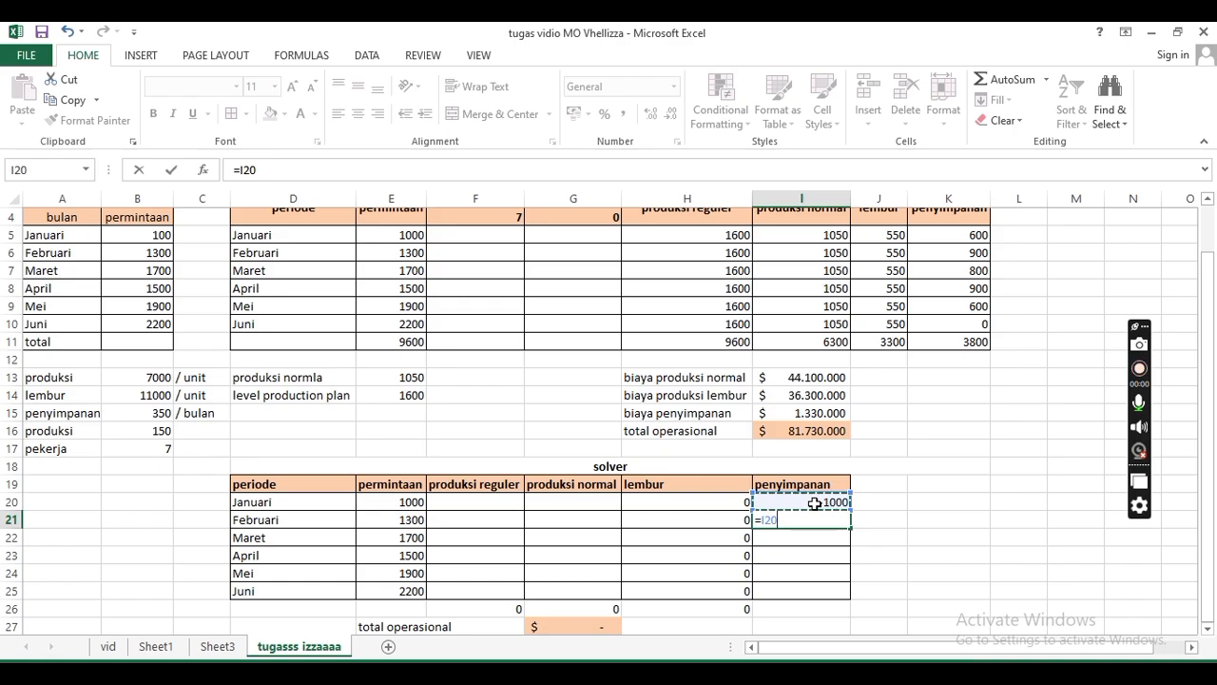
text(+)
click(615, 516)
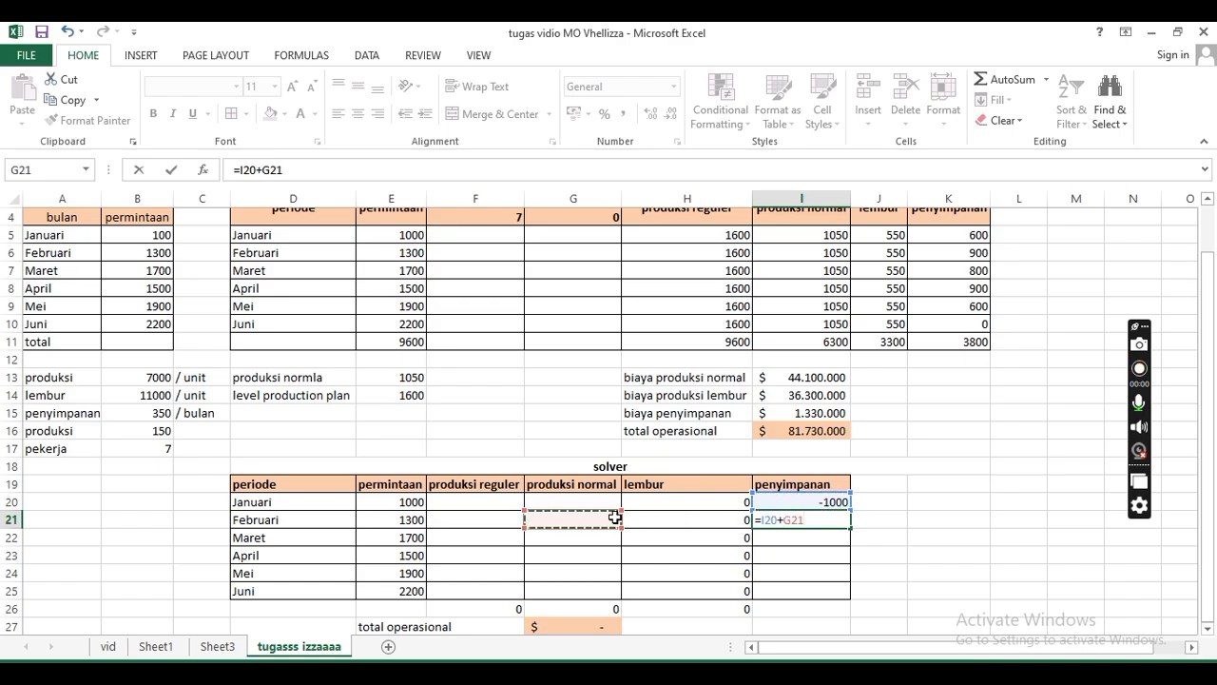
text(+)
click(633, 520)
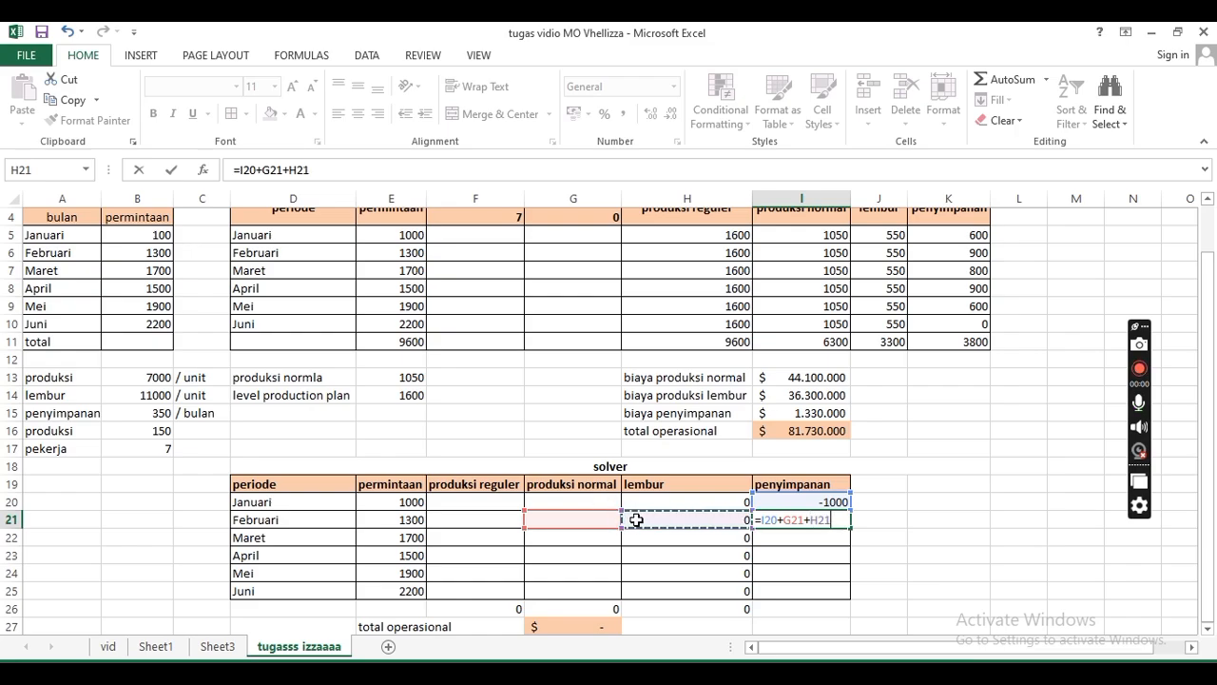
text(-)
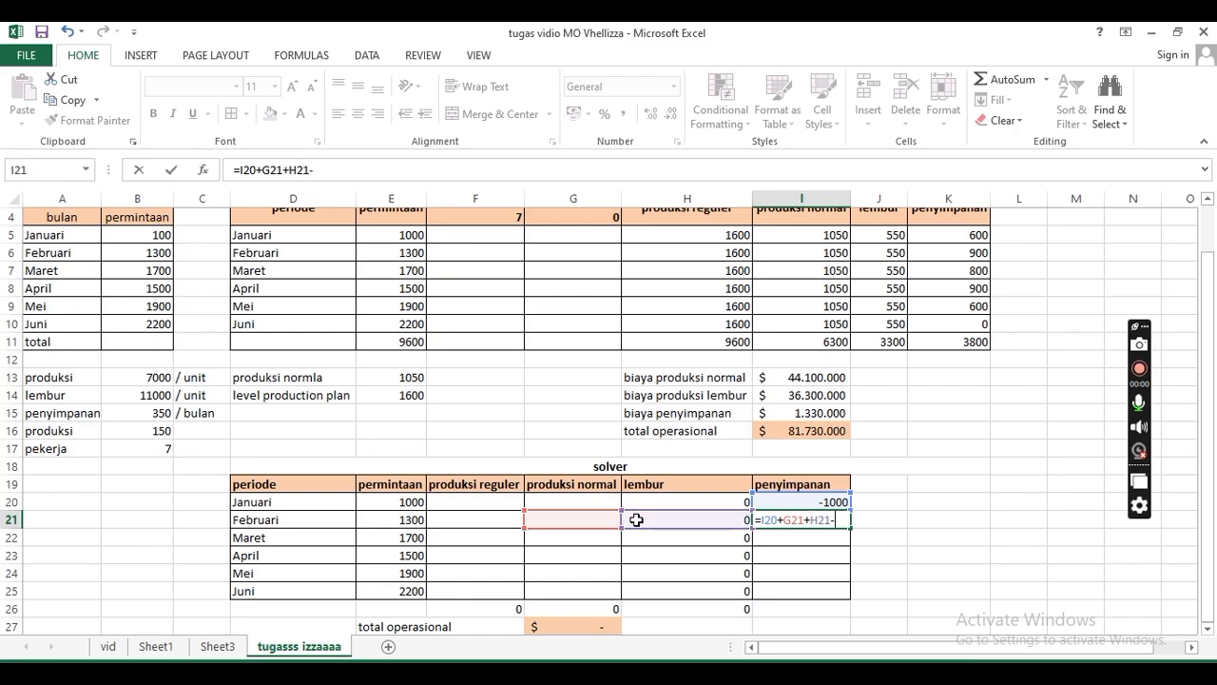
click(373, 519)
key(ctrl+Return)
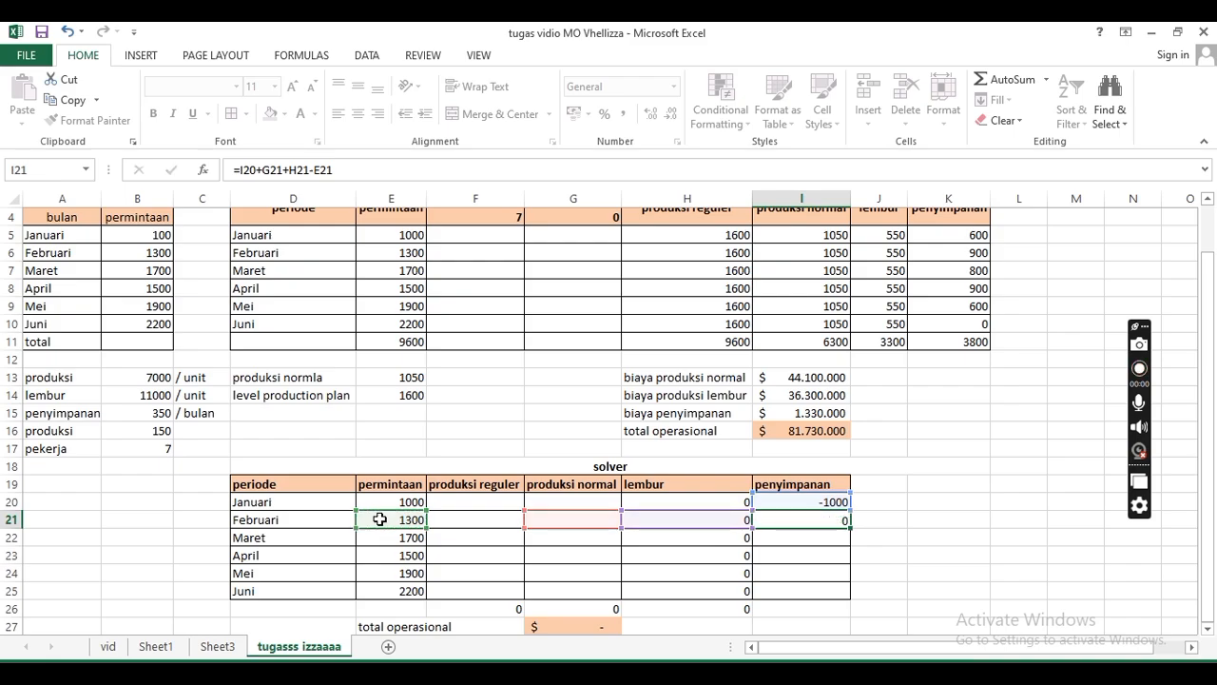
click(816, 520)
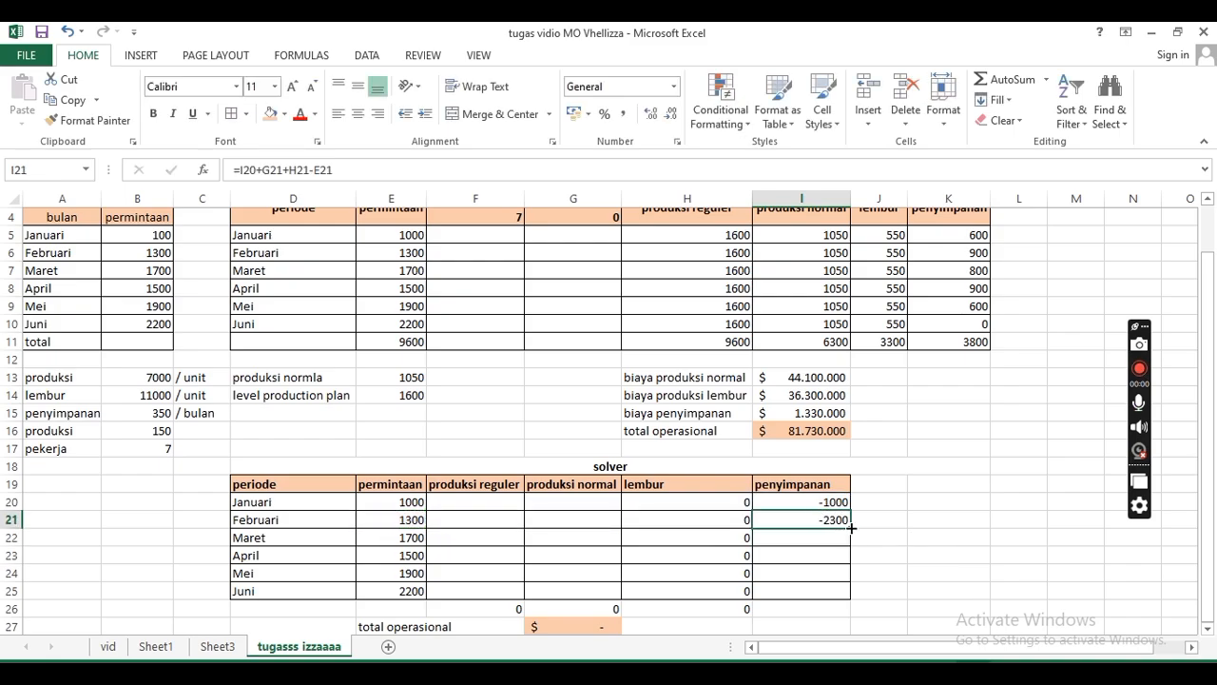
drag(852, 527, 853, 600)
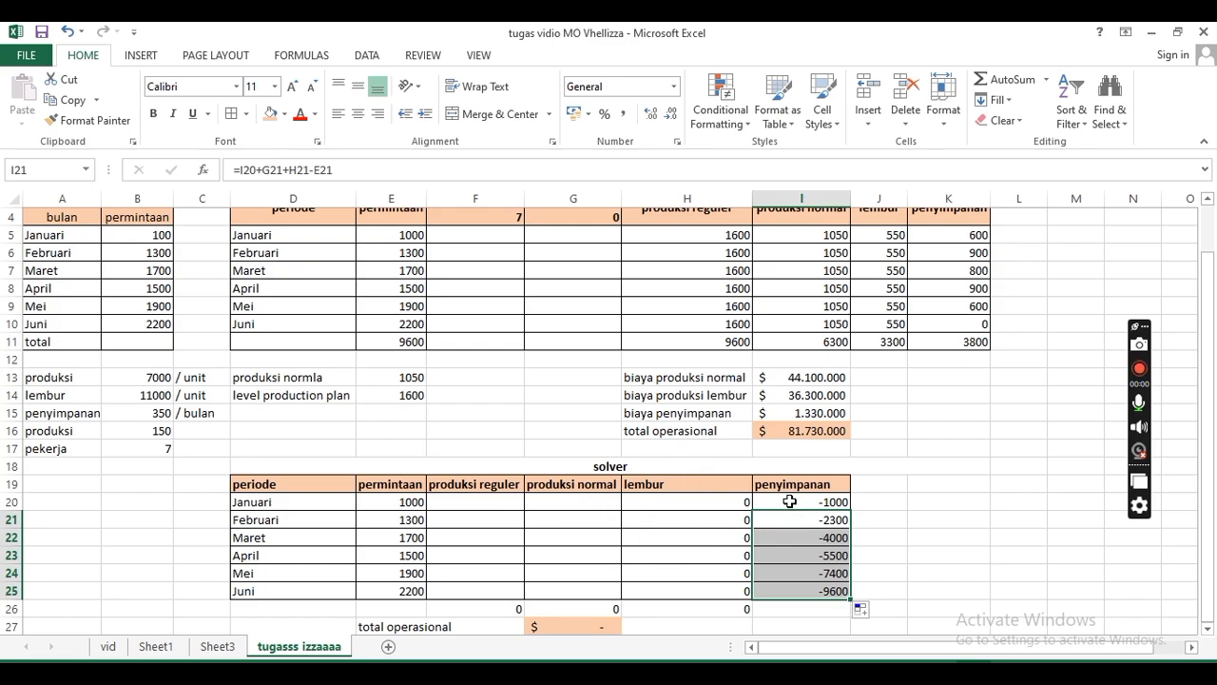
Step: Total the solver table's produksi reguler in F26 with =SUM(F20:F25) and copy the sum across through I26
click(738, 606)
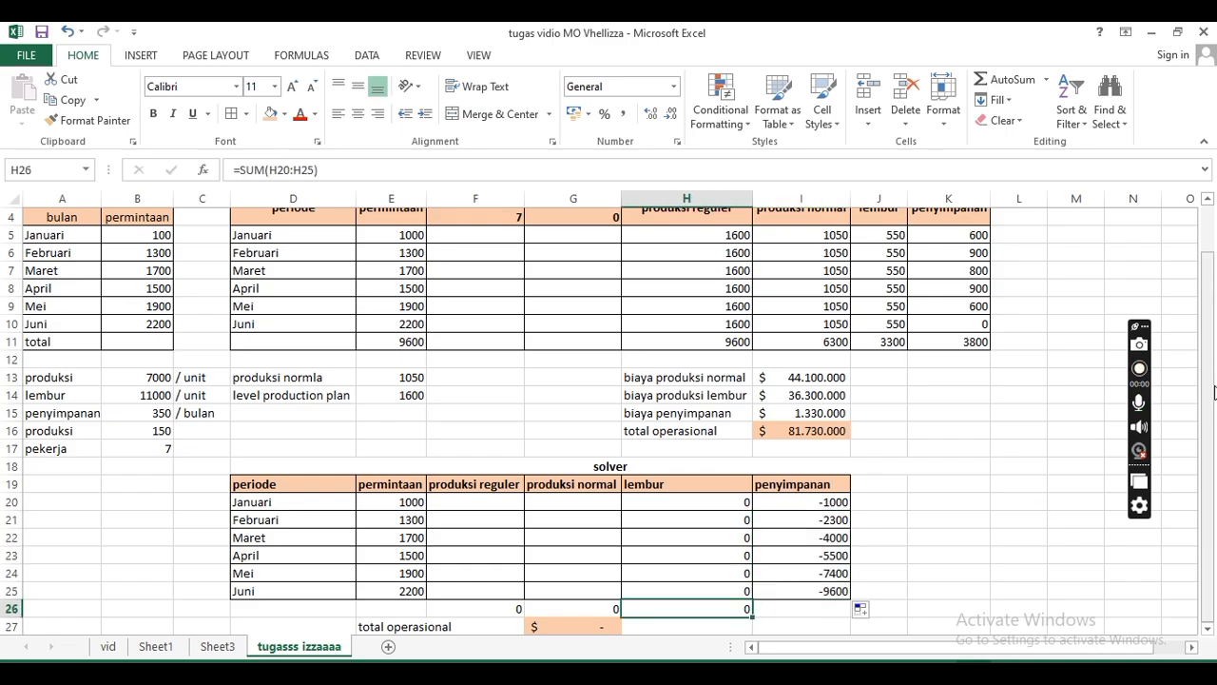
click(473, 609)
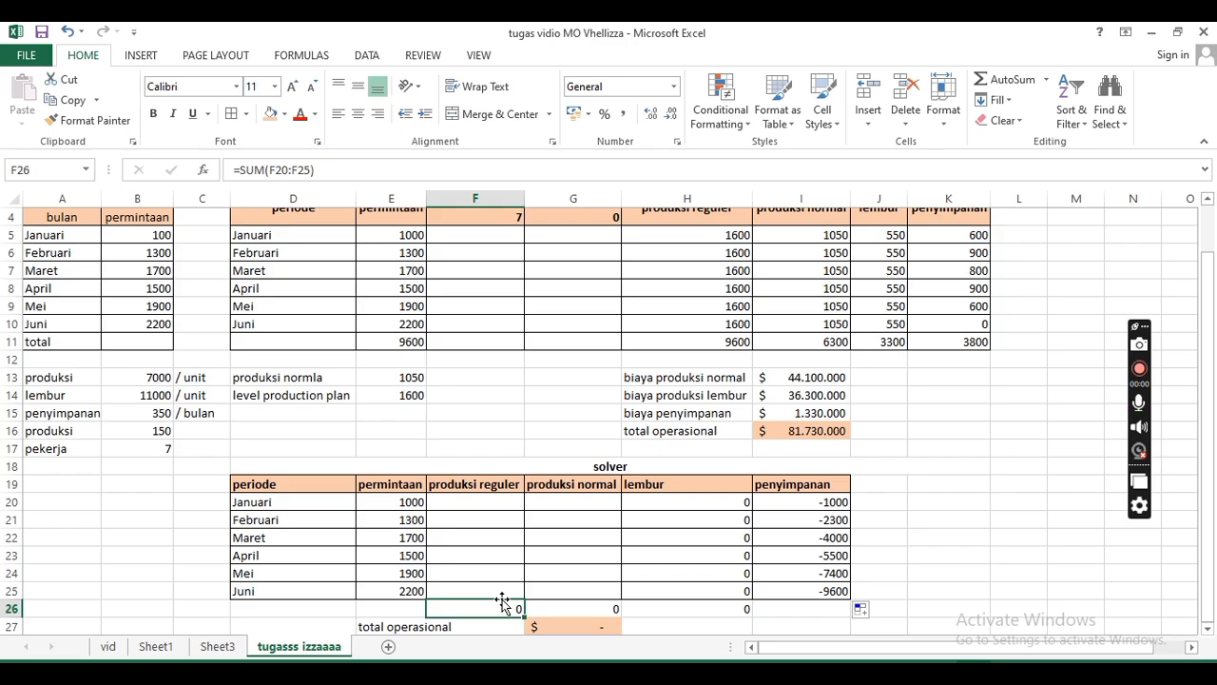
text(=sum)
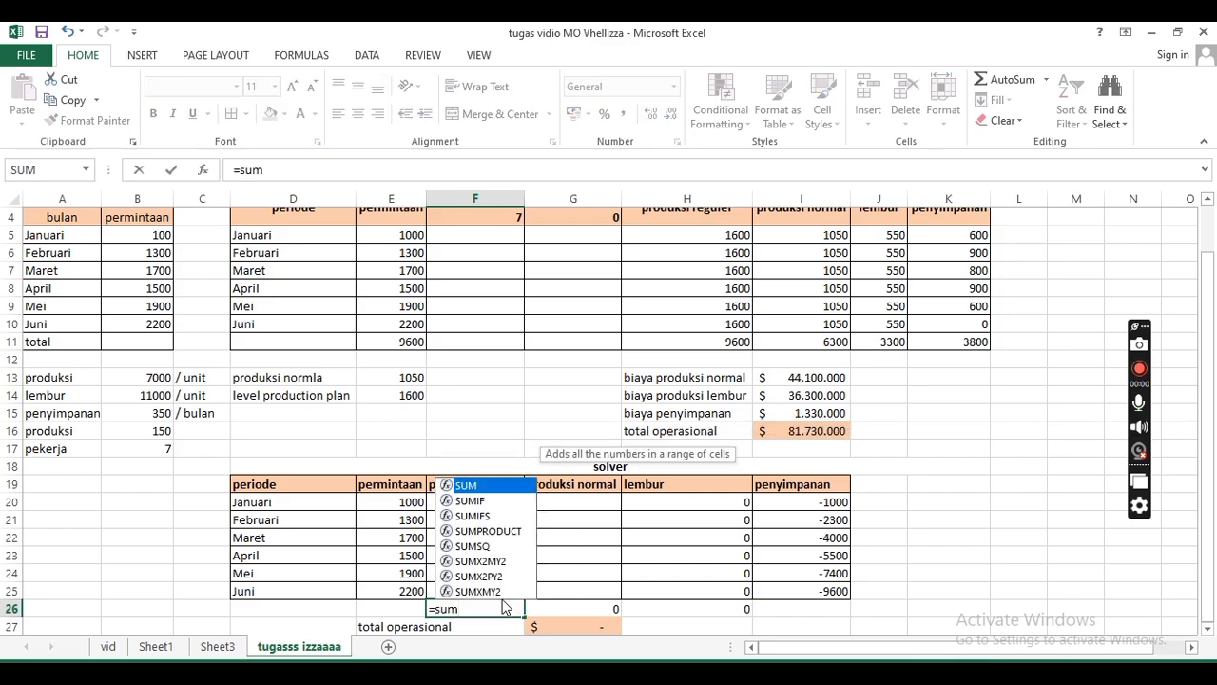
double_click(517, 485)
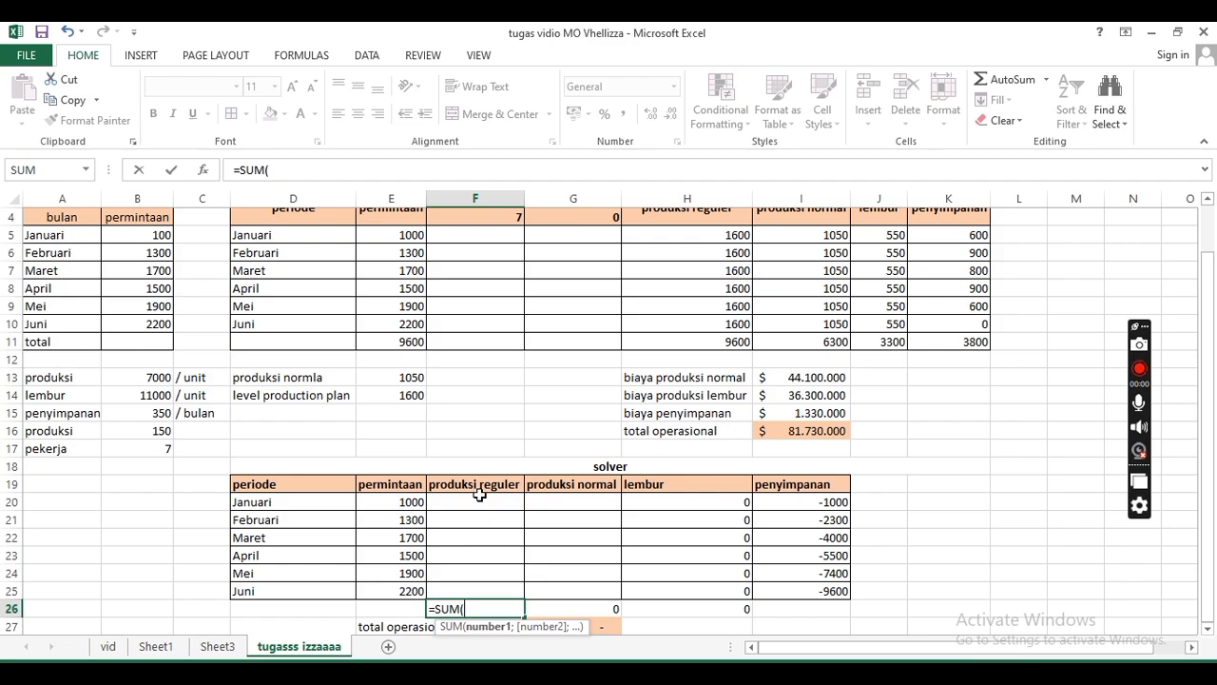
drag(478, 501, 491, 589)
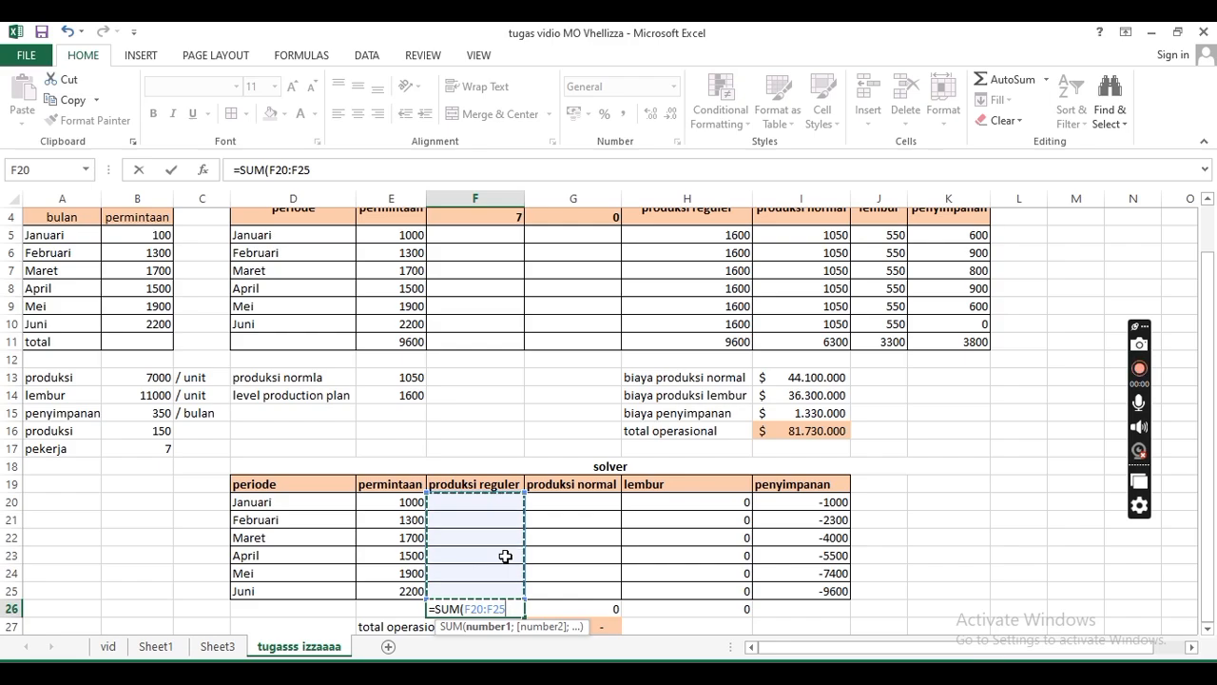
key(Return)
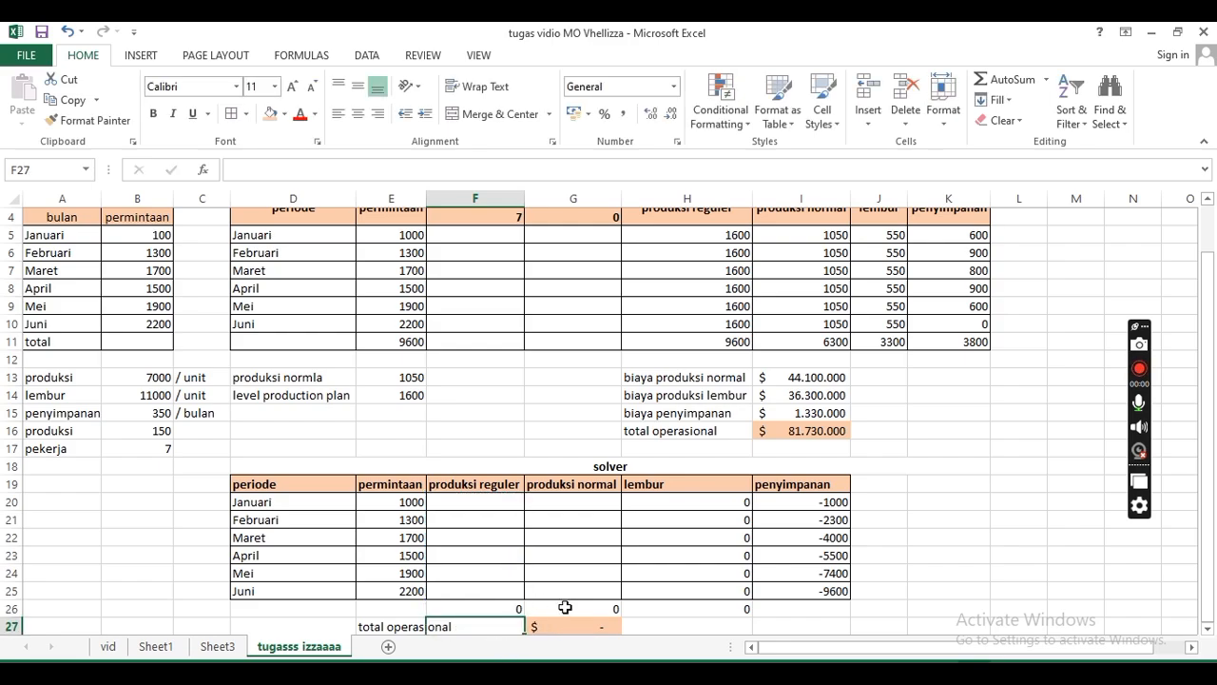
click(565, 607)
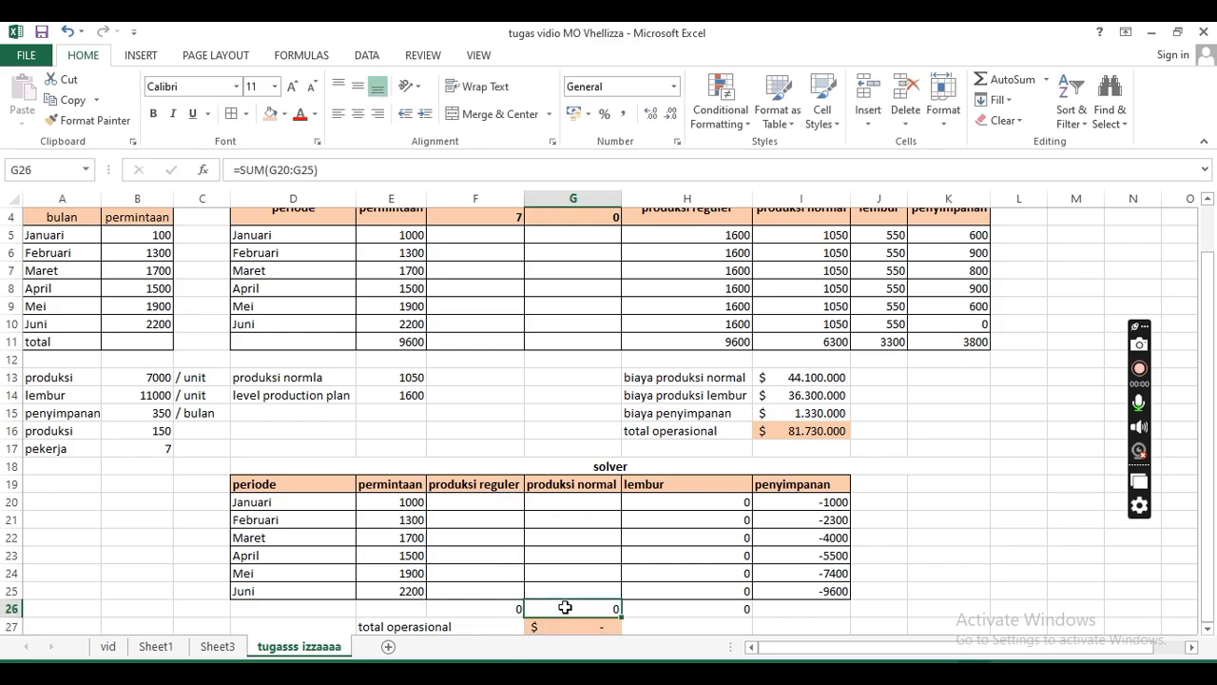
click(513, 609)
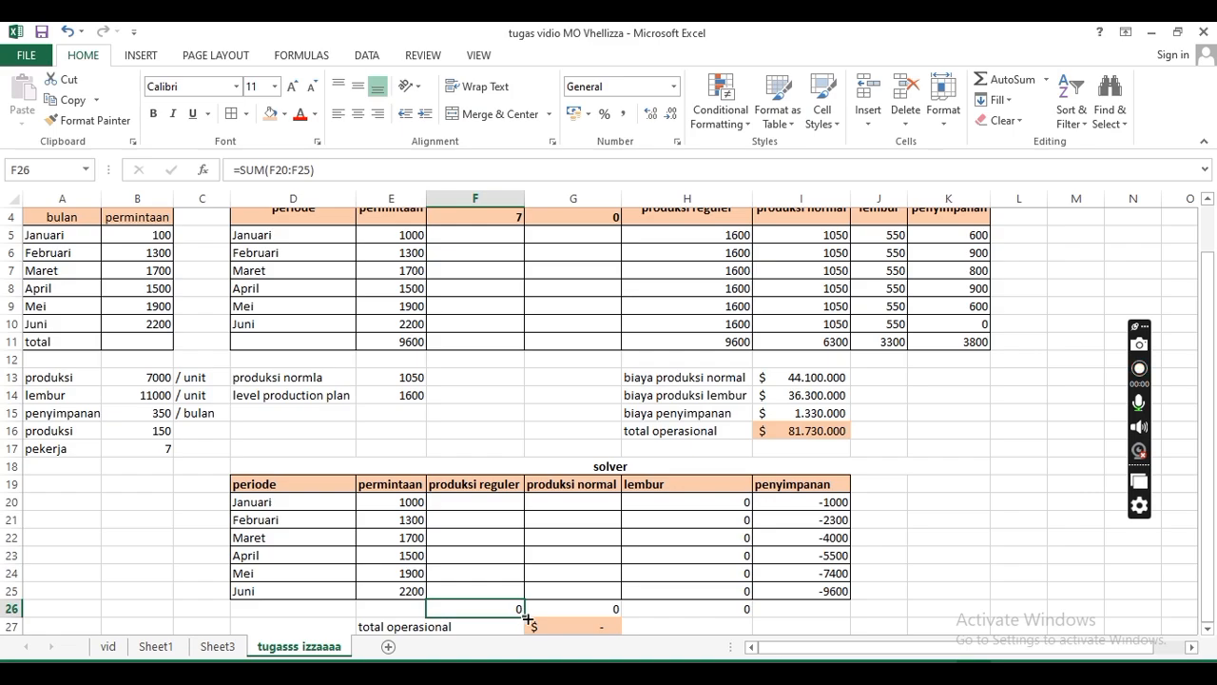
drag(528, 619, 824, 608)
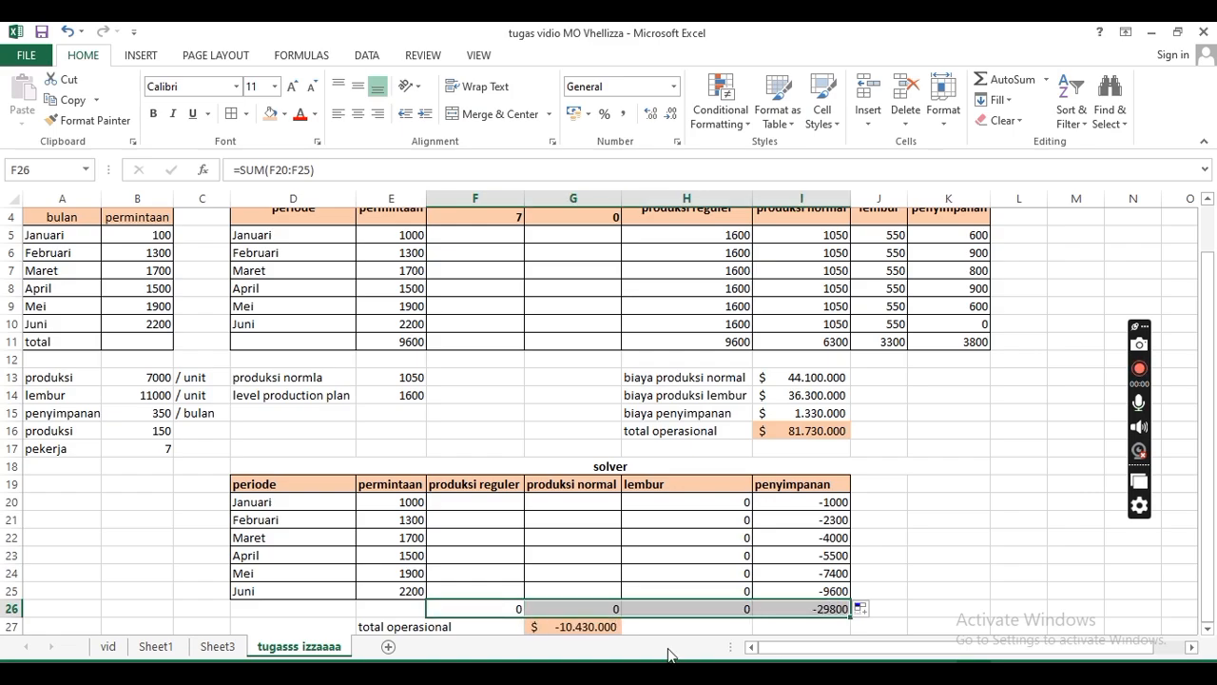
Step: Calculate the solver table's total operasional in G27 from the column totals and unit costs, with =G26*B13+H26*B14+I26*B15
click(591, 628)
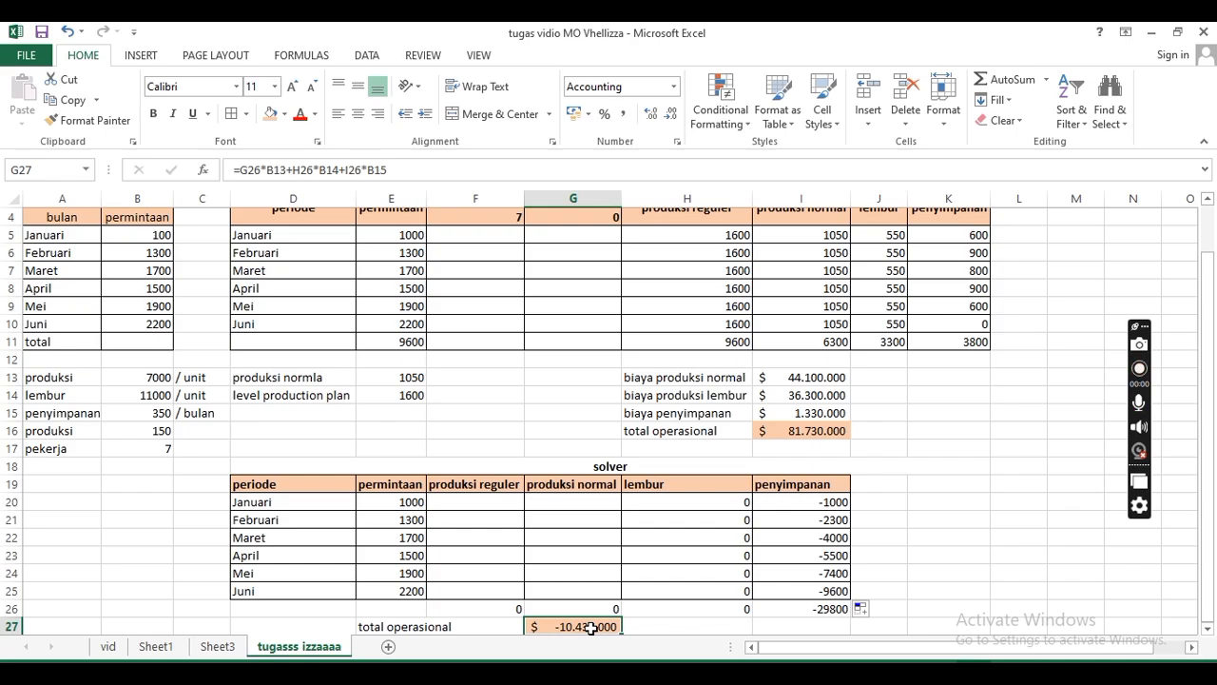
text(=)
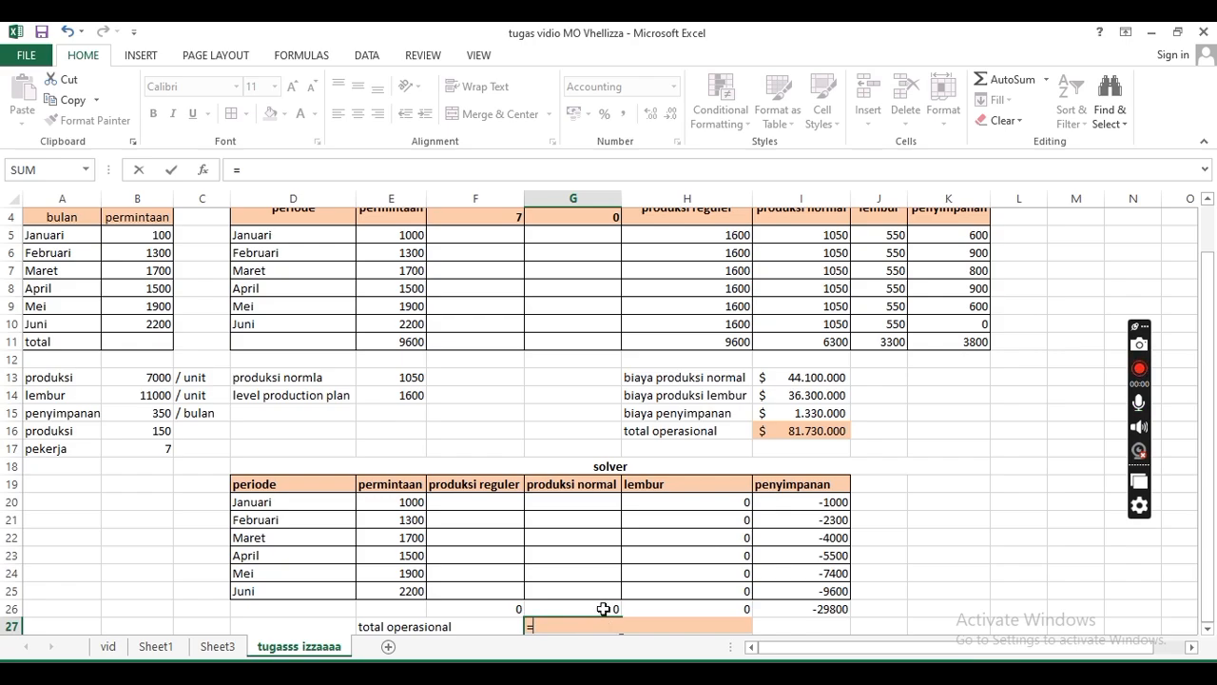
click(603, 608)
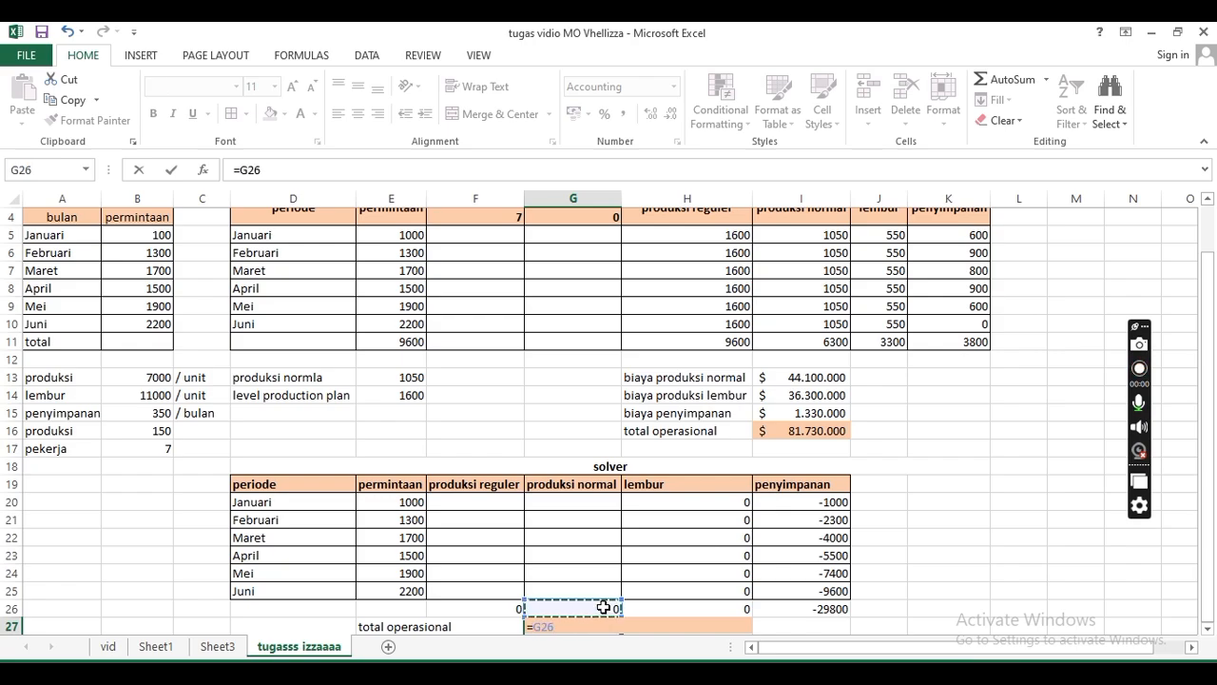
text(*)
click(135, 378)
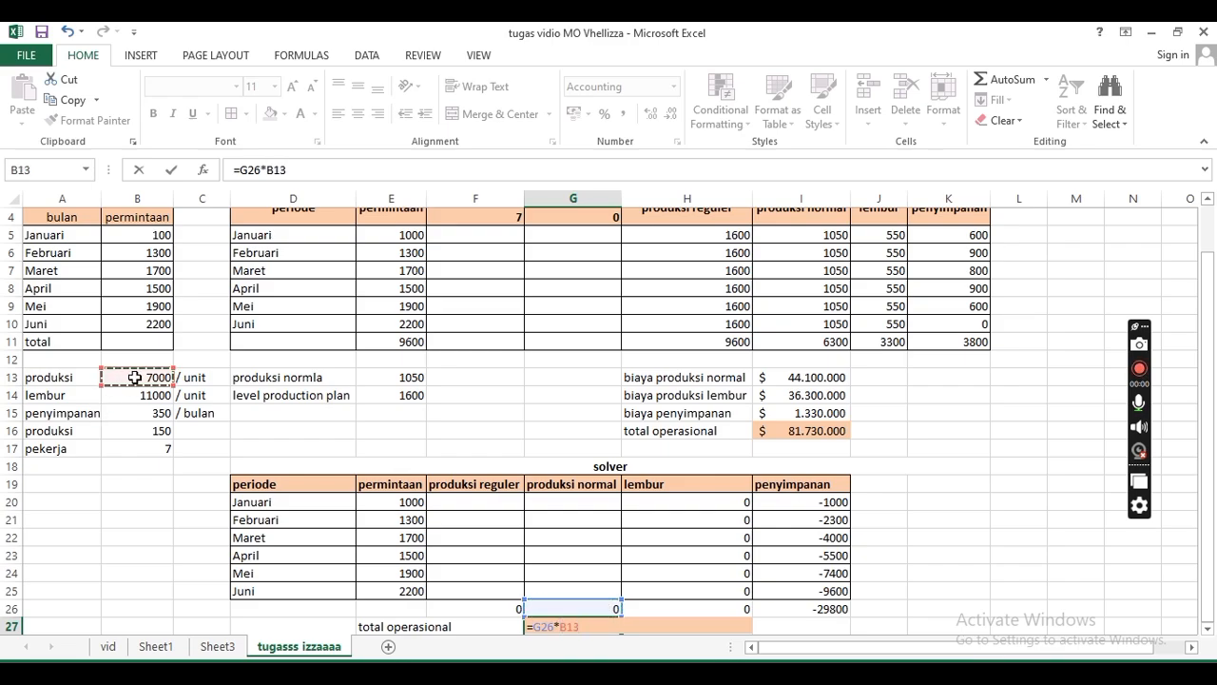
text(+)
click(685, 609)
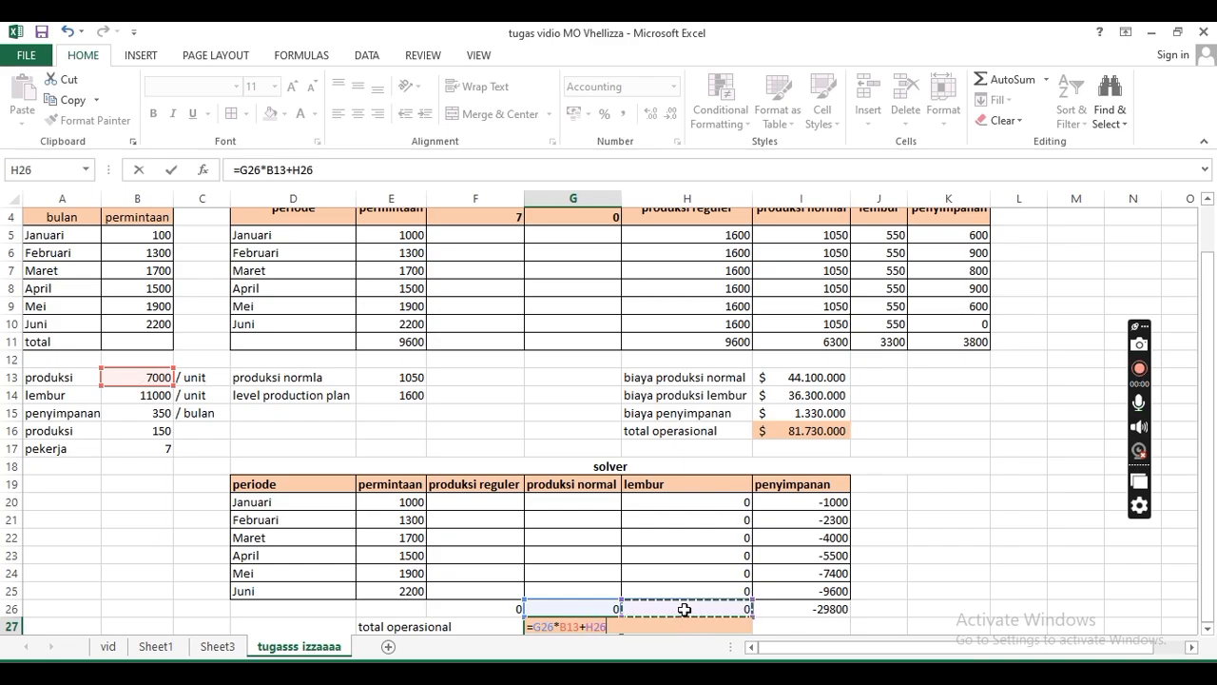
text(*)
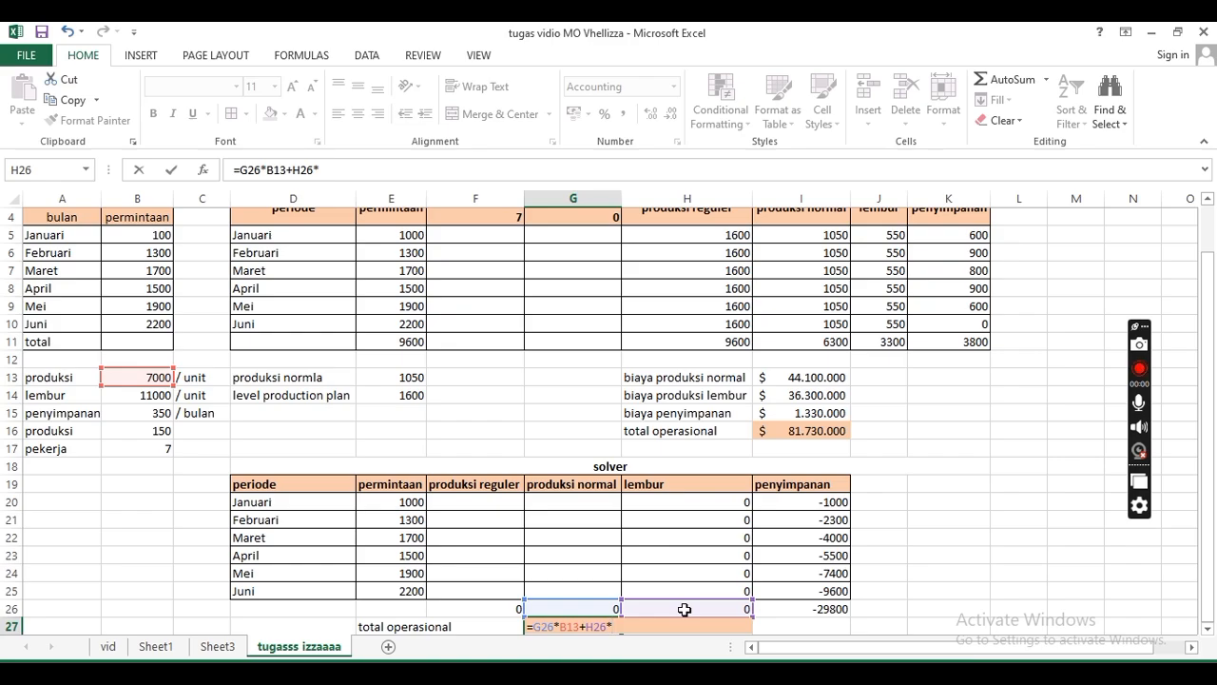
click(135, 394)
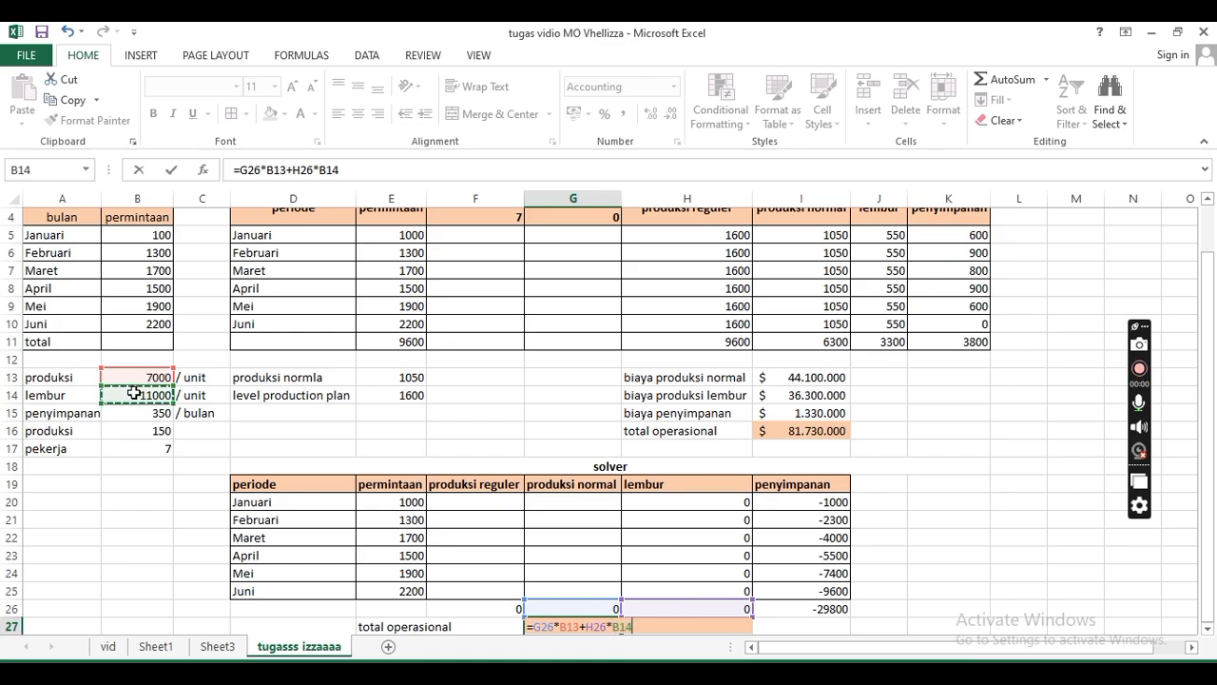
text(+)
click(788, 612)
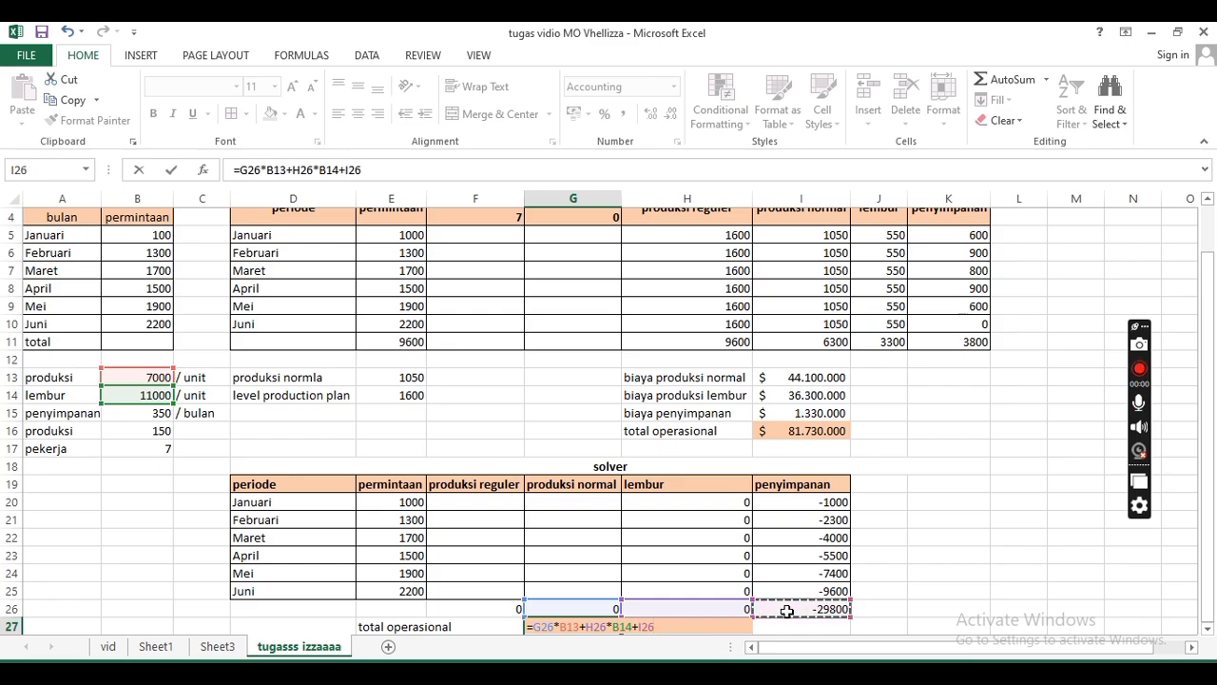
text(*)
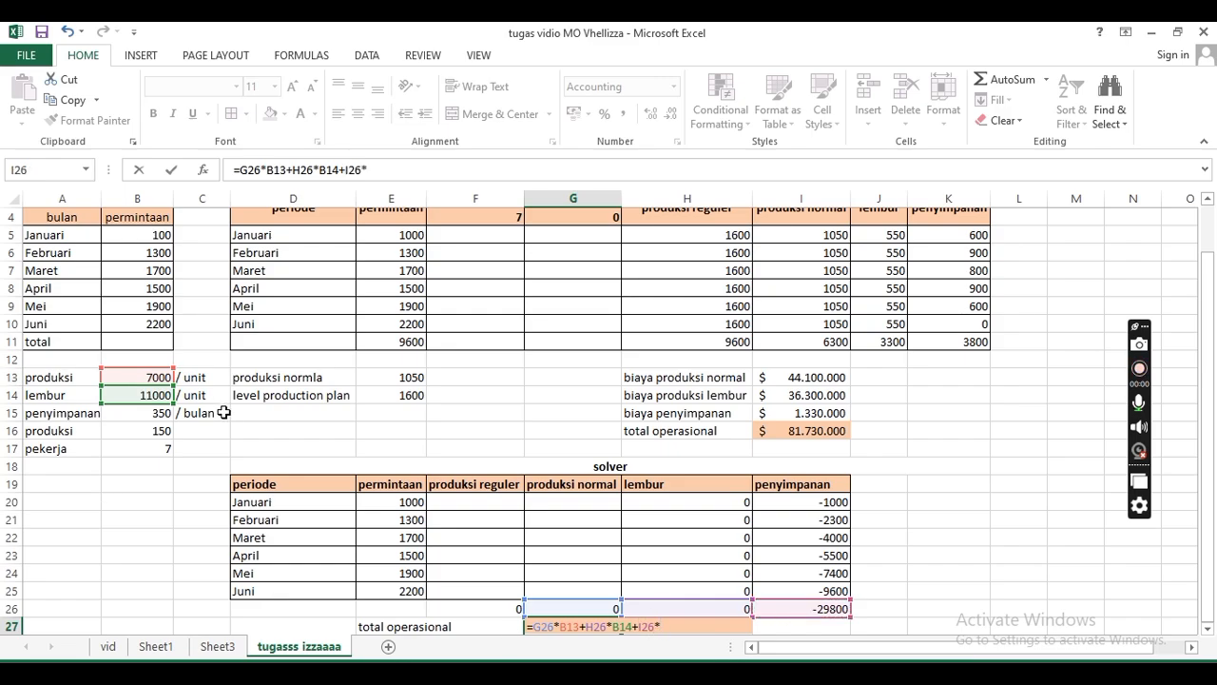
click(159, 413)
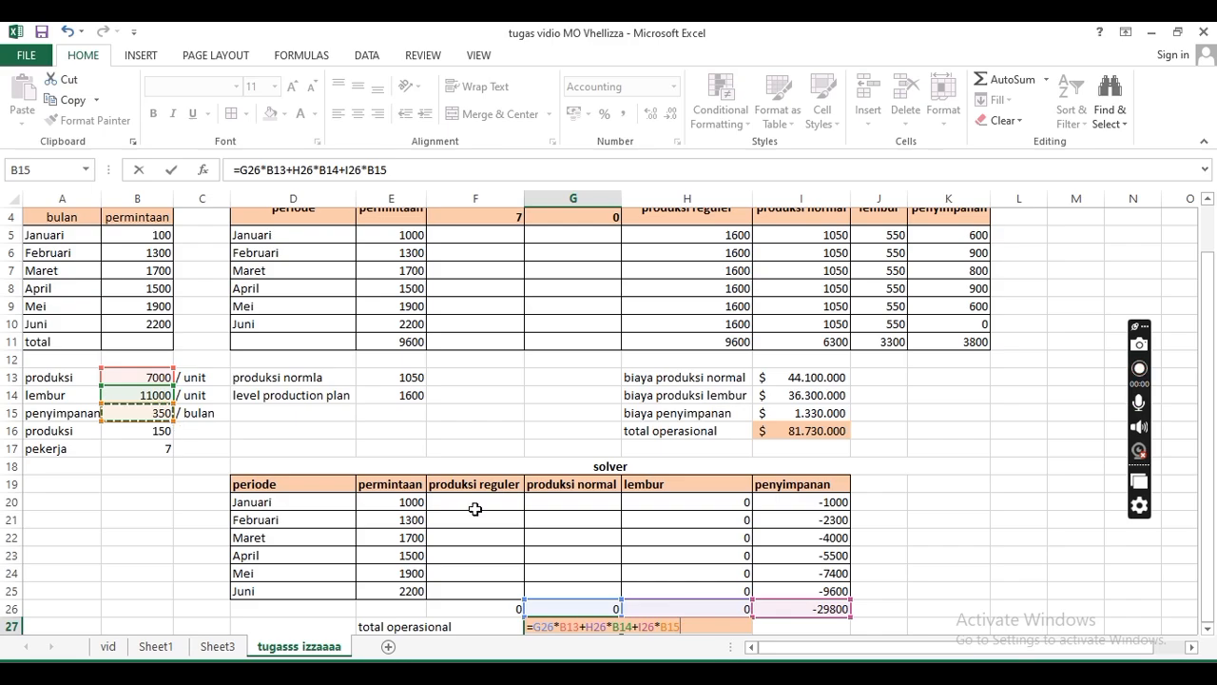
key(Return)
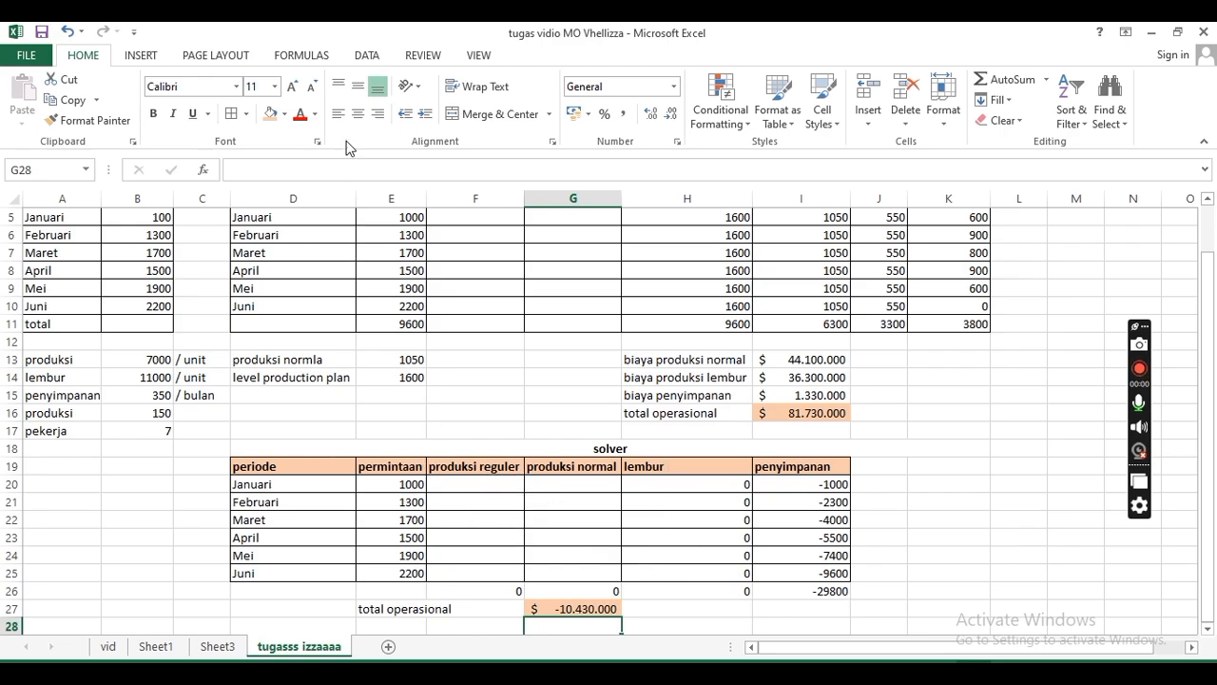
Step: Open Solver and delete both existing constraints, on $G$20:$G$25 and $F$20:$F$25
click(359, 53)
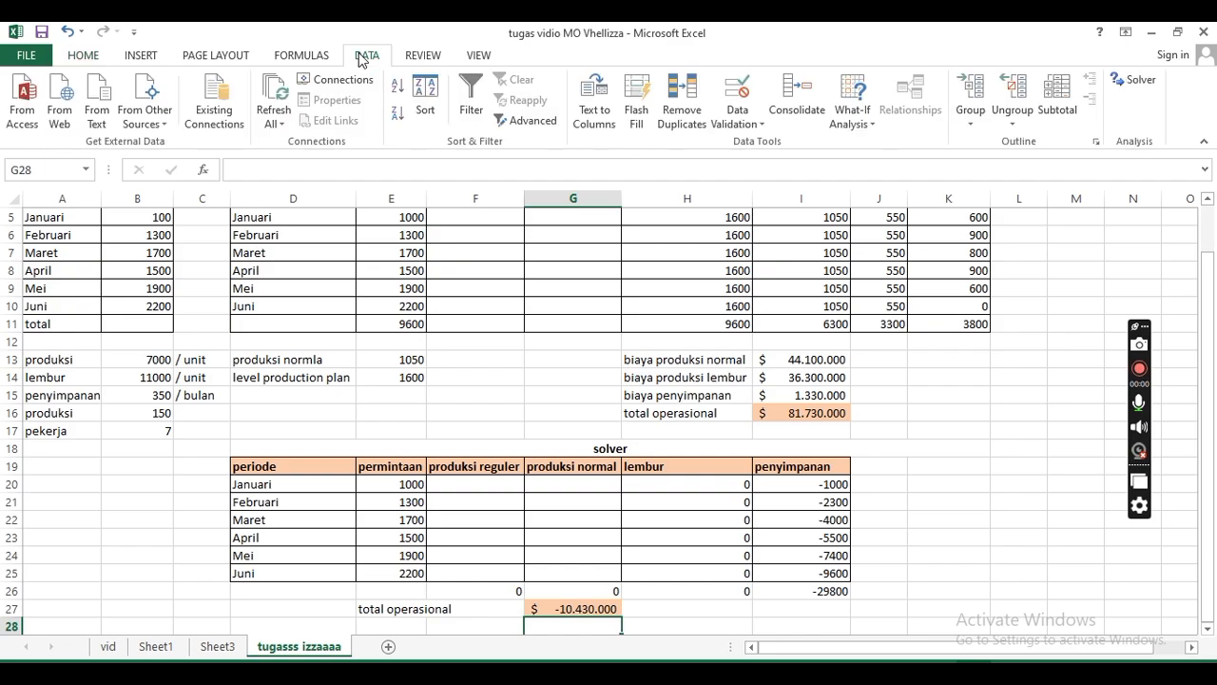
click(1134, 80)
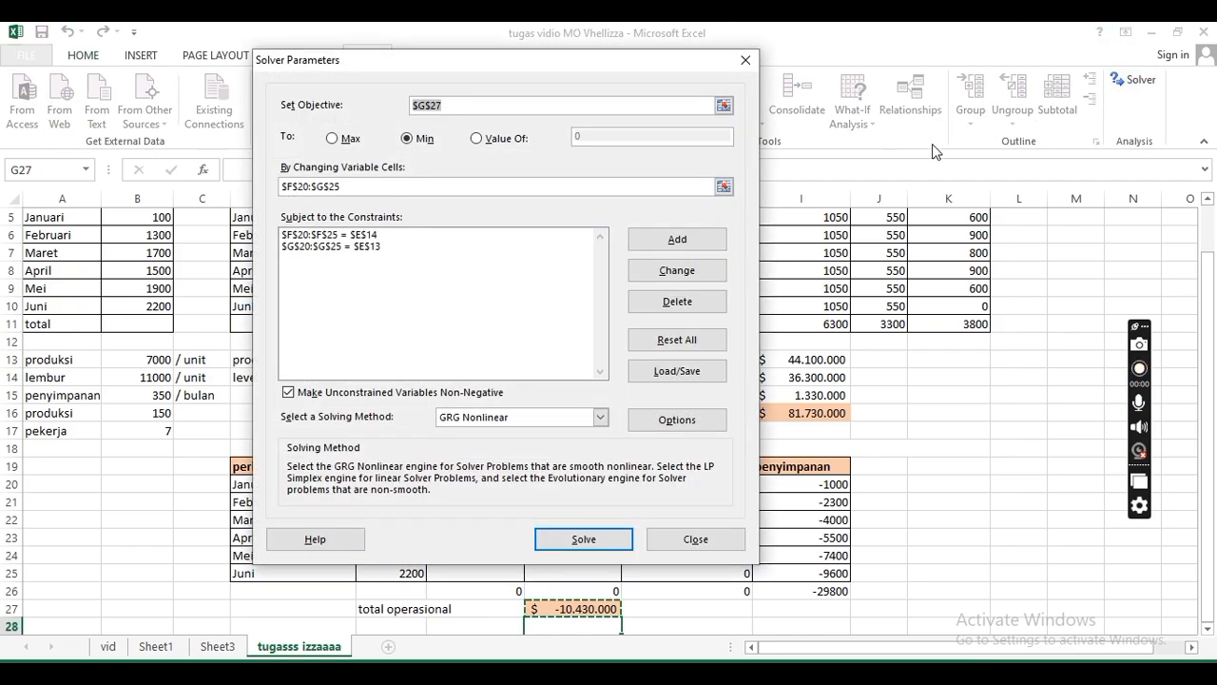
click(458, 247)
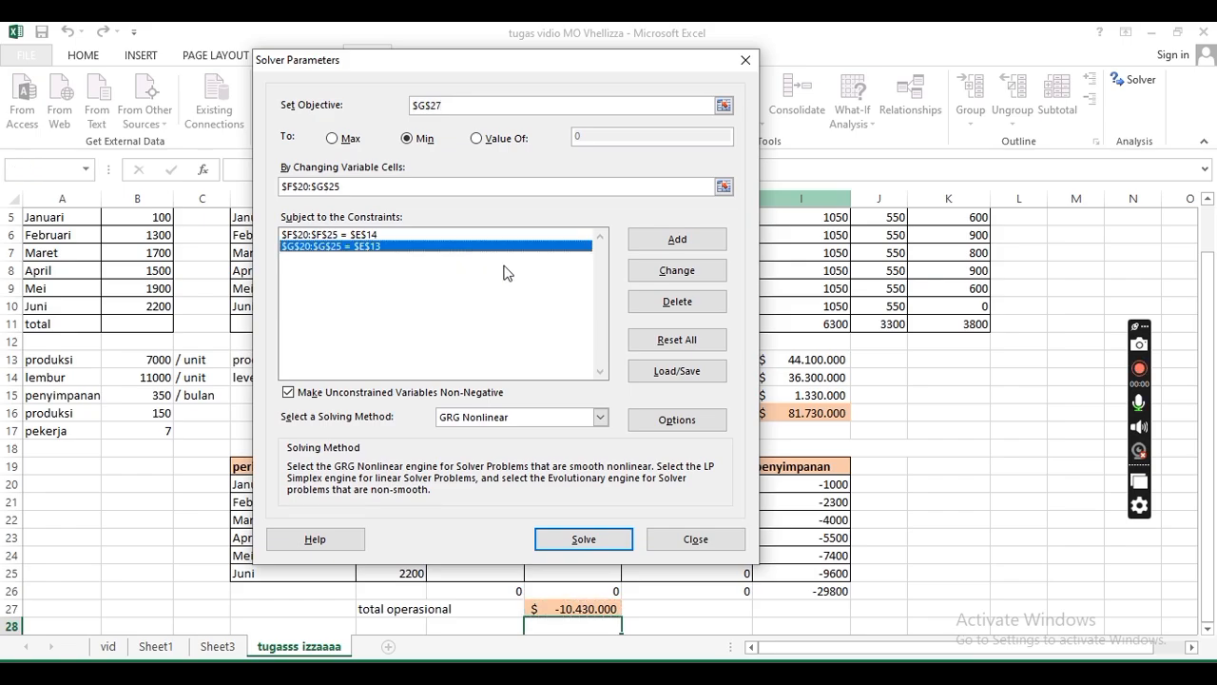
click(648, 302)
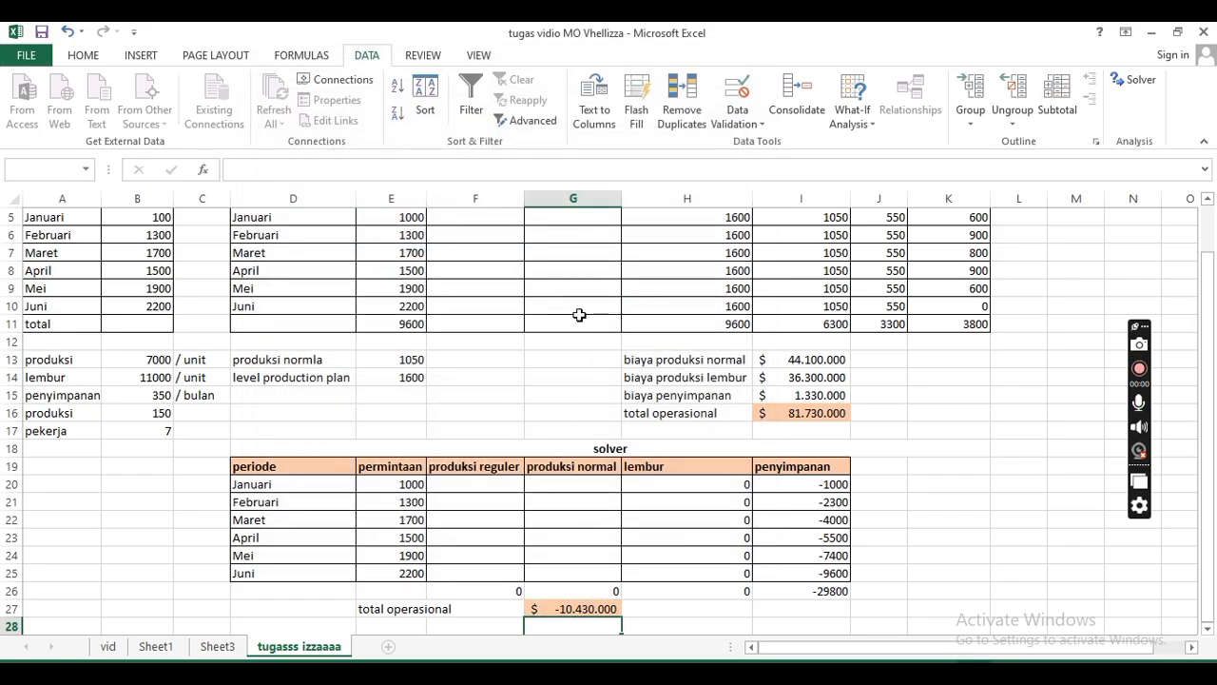
click(529, 236)
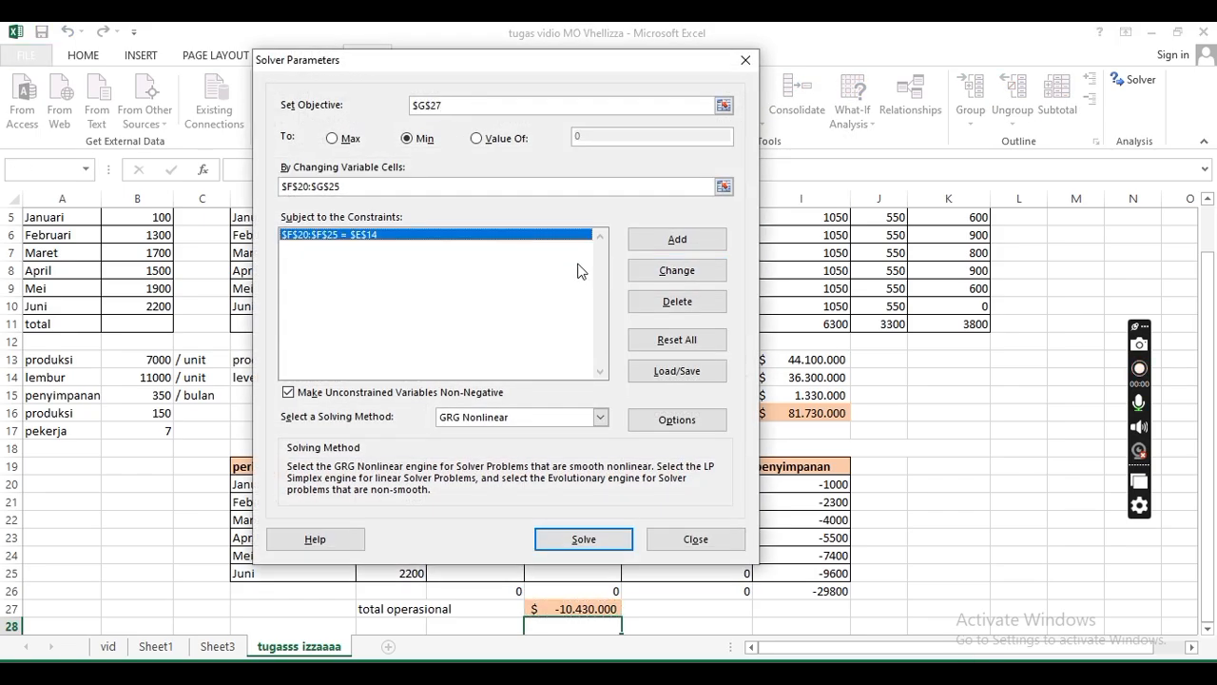
click(666, 304)
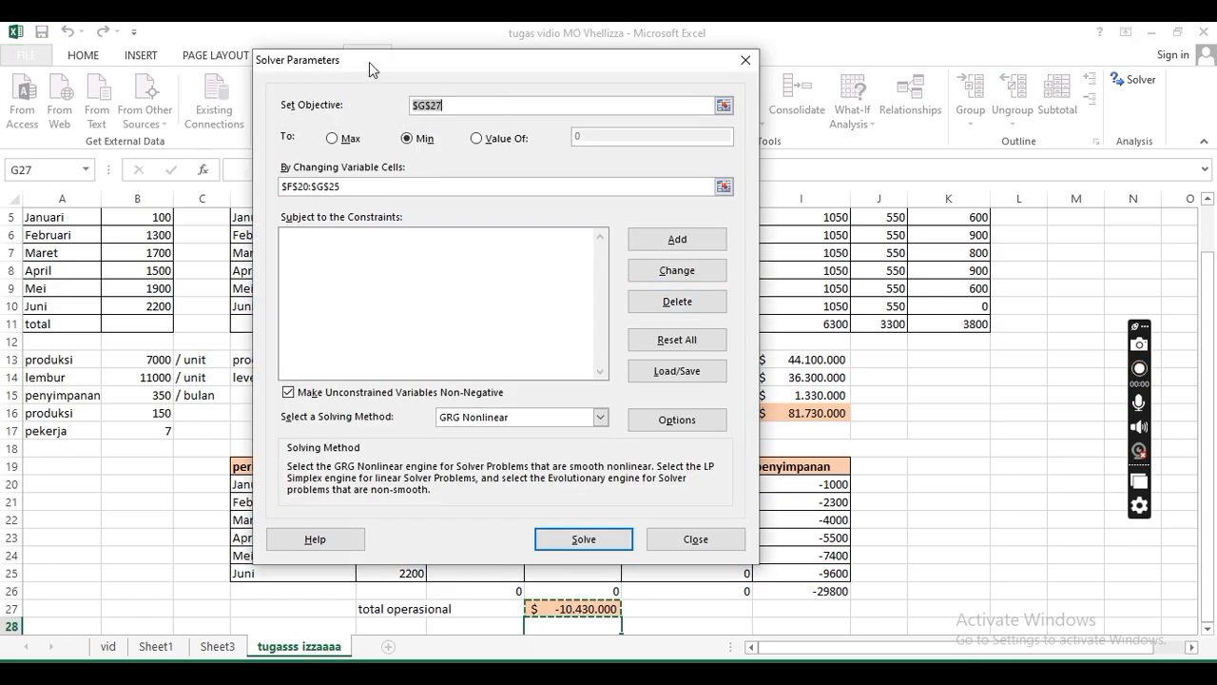
Step: Set Solver's objective to total operasional in G27 and reselect F20:G25 as the changing variable cells
drag(370, 62, 230, 47)
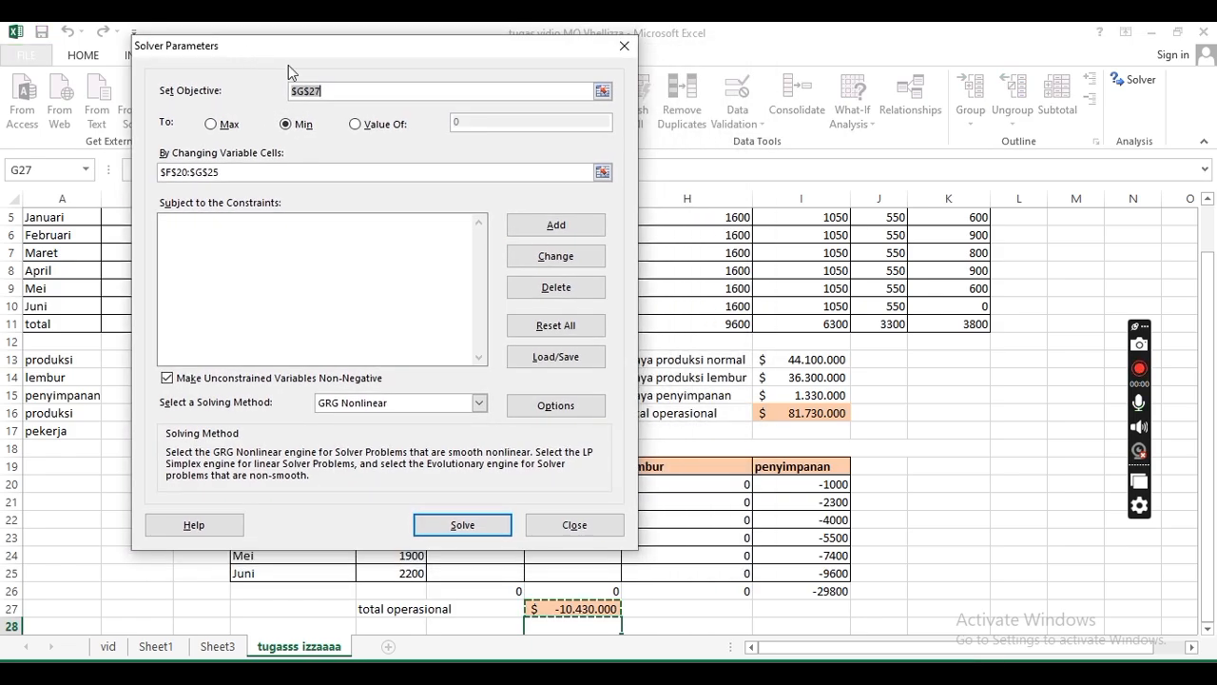
click(605, 609)
drag(306, 48, 855, 42)
click(813, 165)
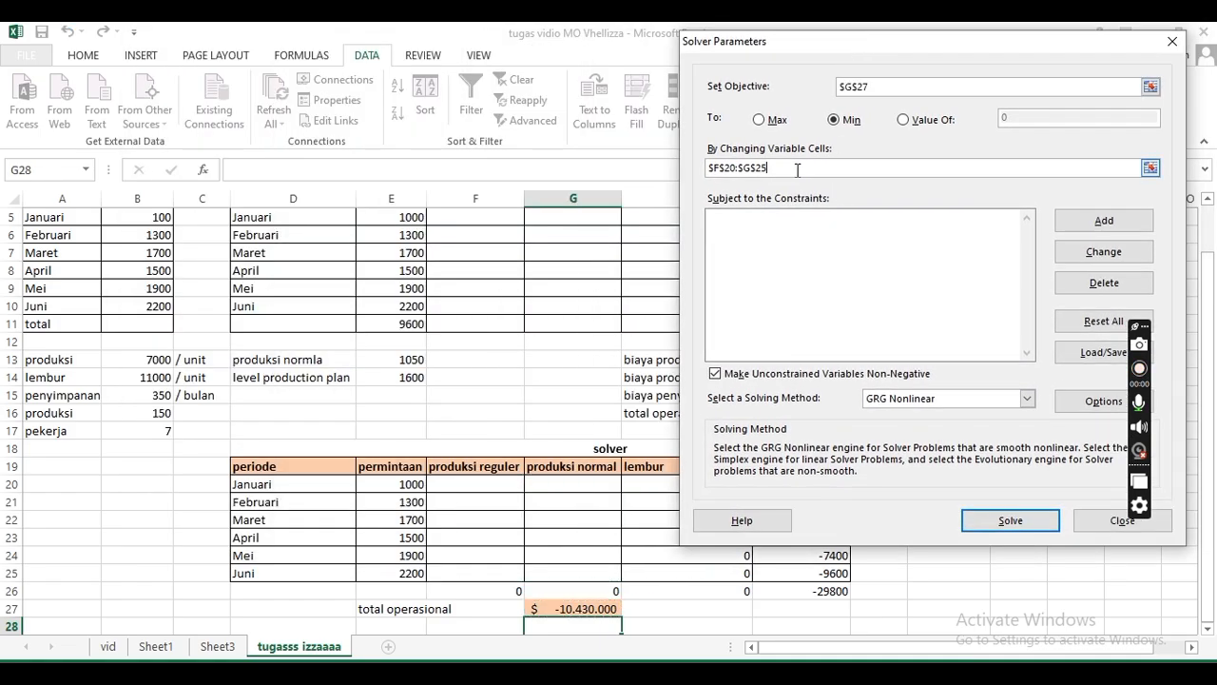
key(BackSpace)
key(BackSpace)
key(BackSpace)
key(BackSpace)
key(BackSpace)
key(BackSpace)
key(BackSpace)
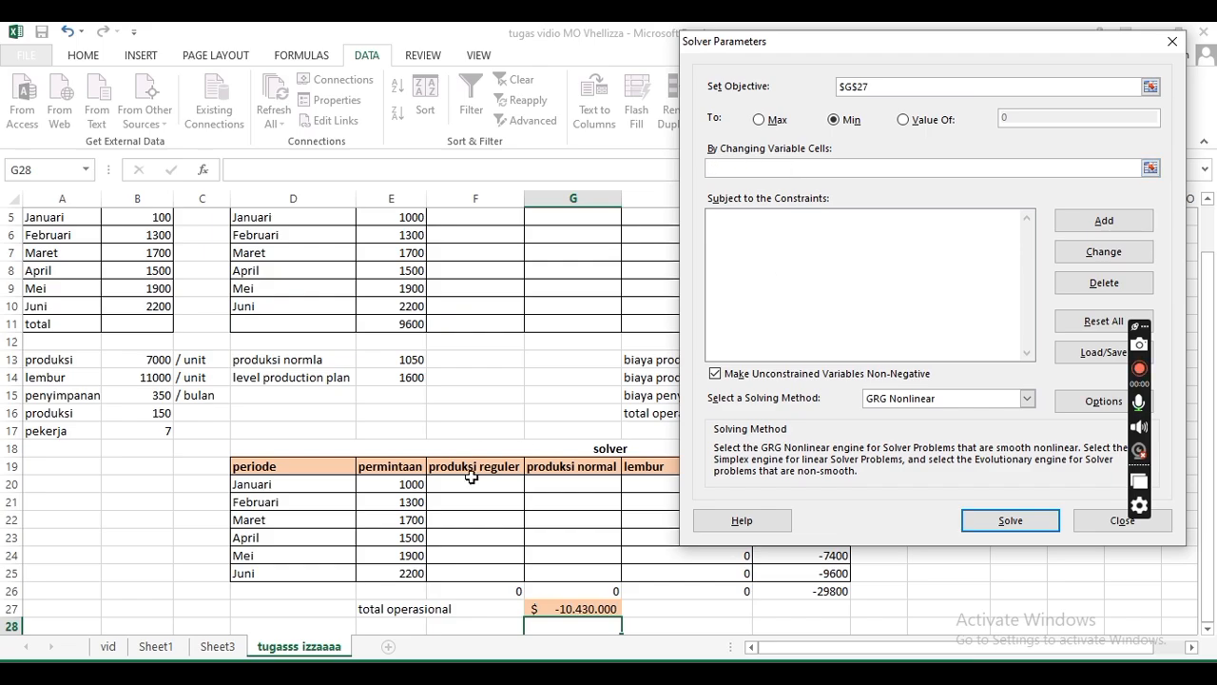
drag(472, 484, 538, 576)
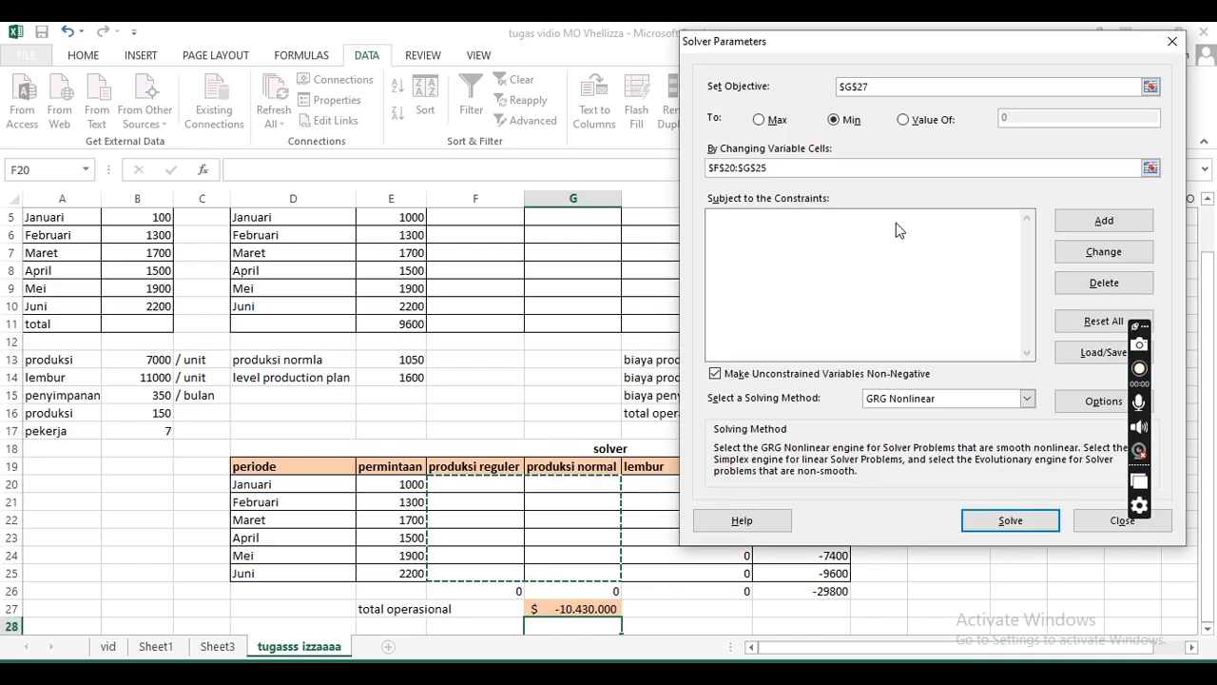
Step: Add a Solver constraint making produksi reguler F20:F25 equal to the level production plan in E14
click(1074, 224)
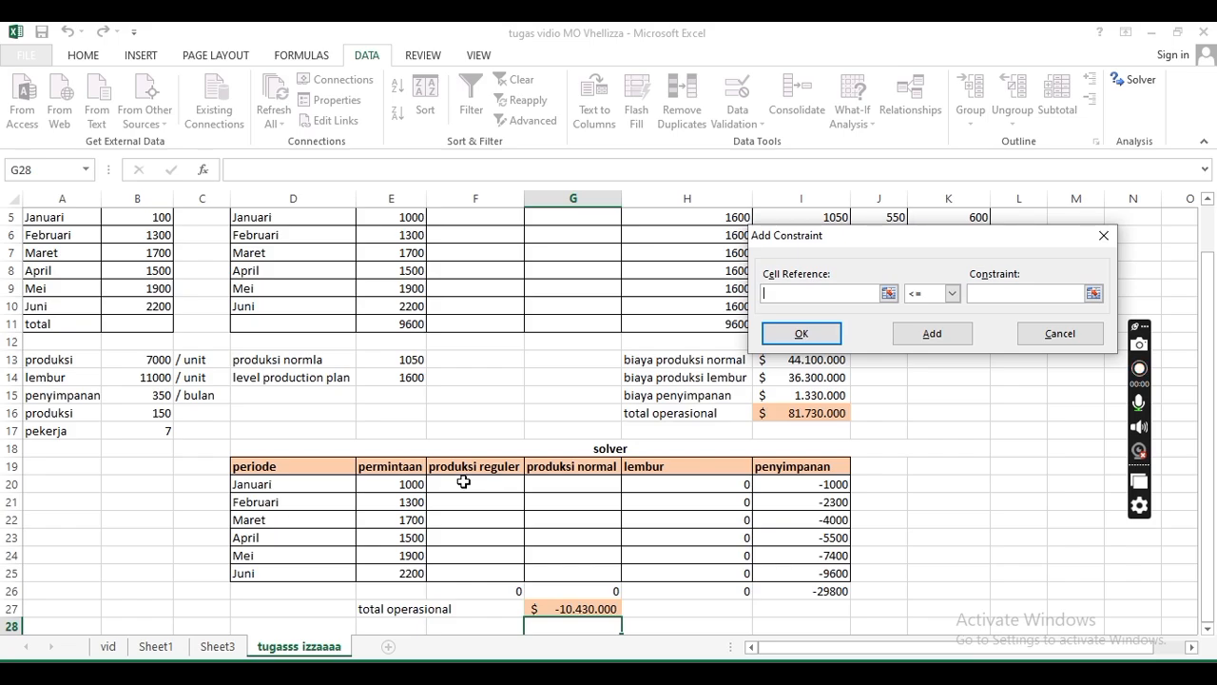
drag(463, 482, 479, 566)
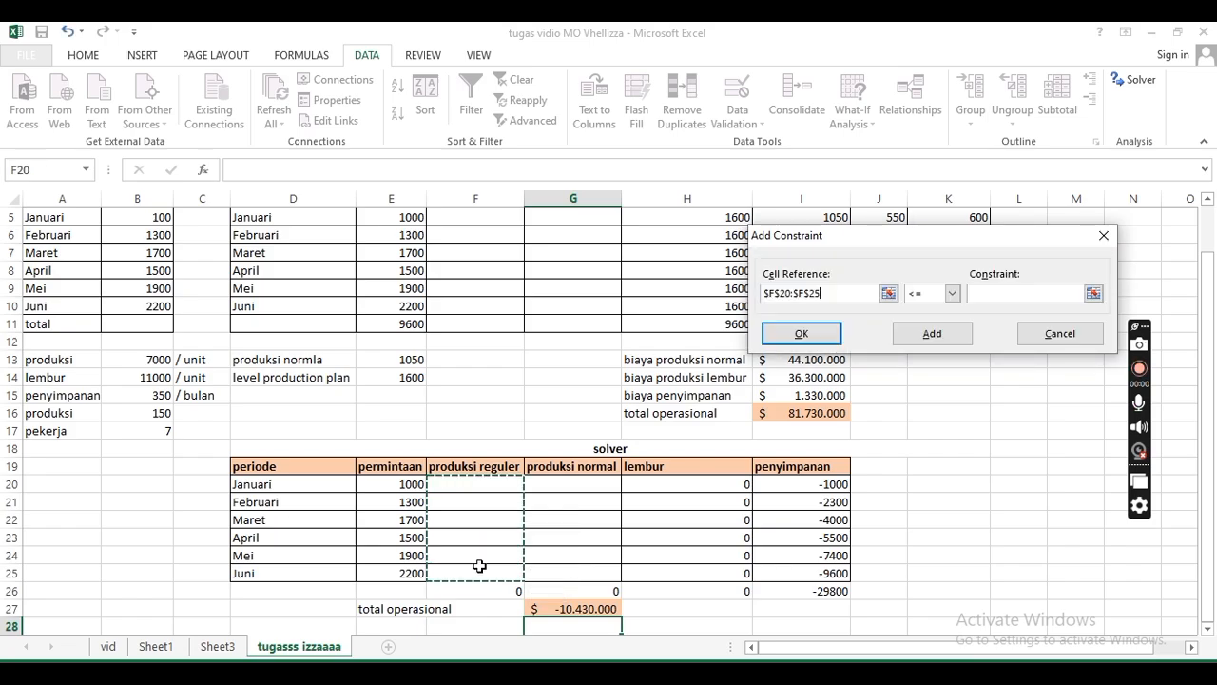
click(952, 293)
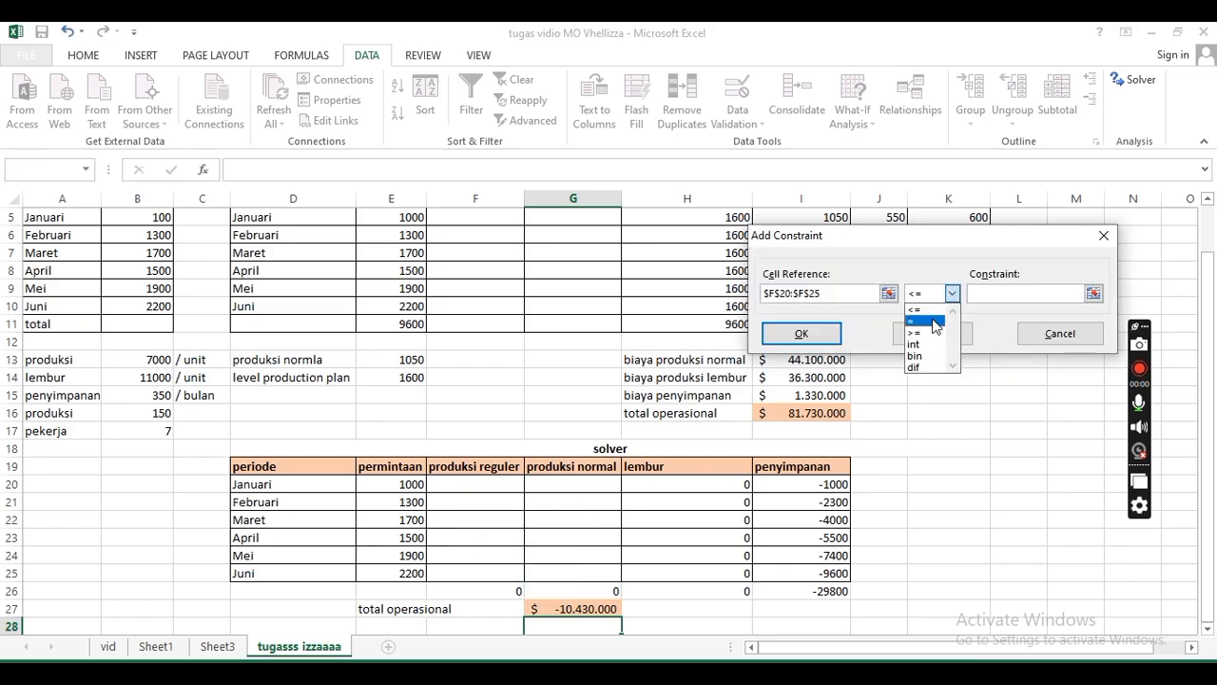
click(935, 322)
click(995, 296)
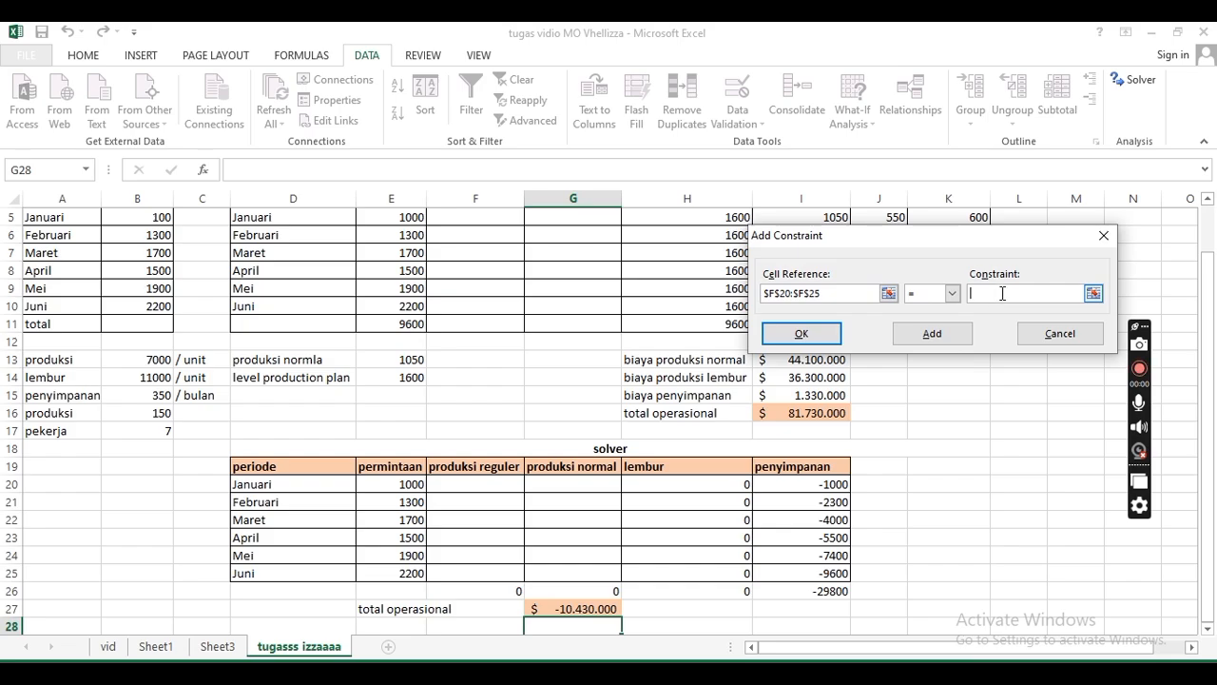
click(401, 374)
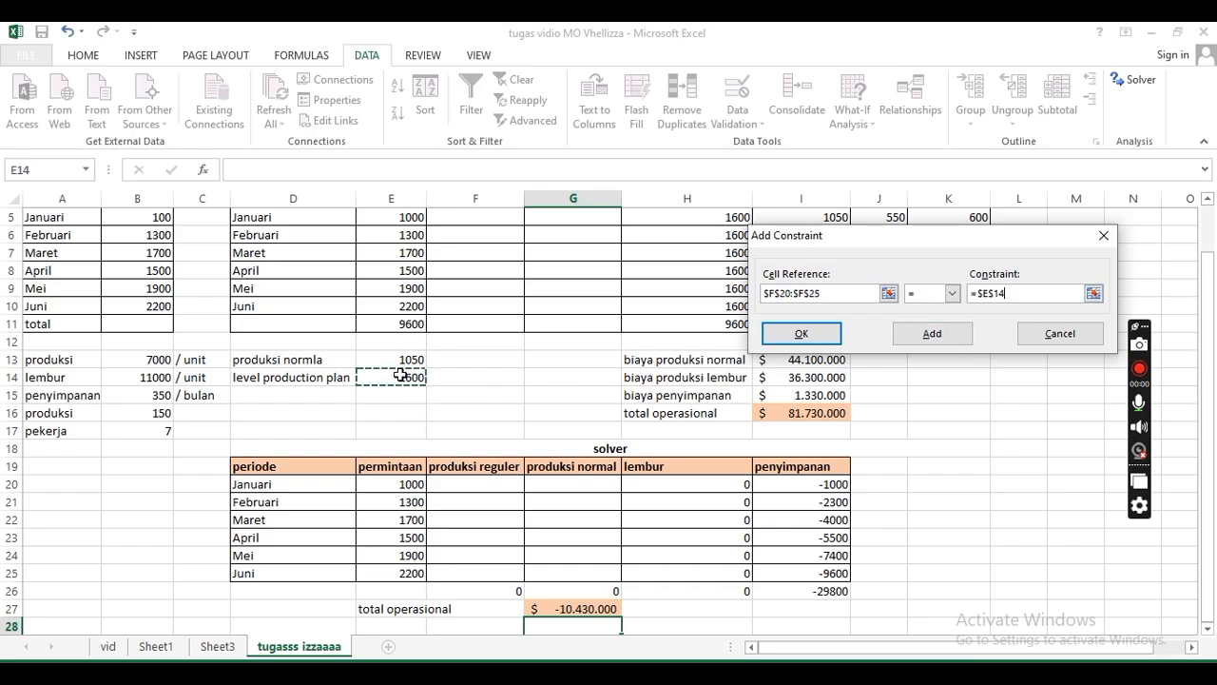
click(922, 335)
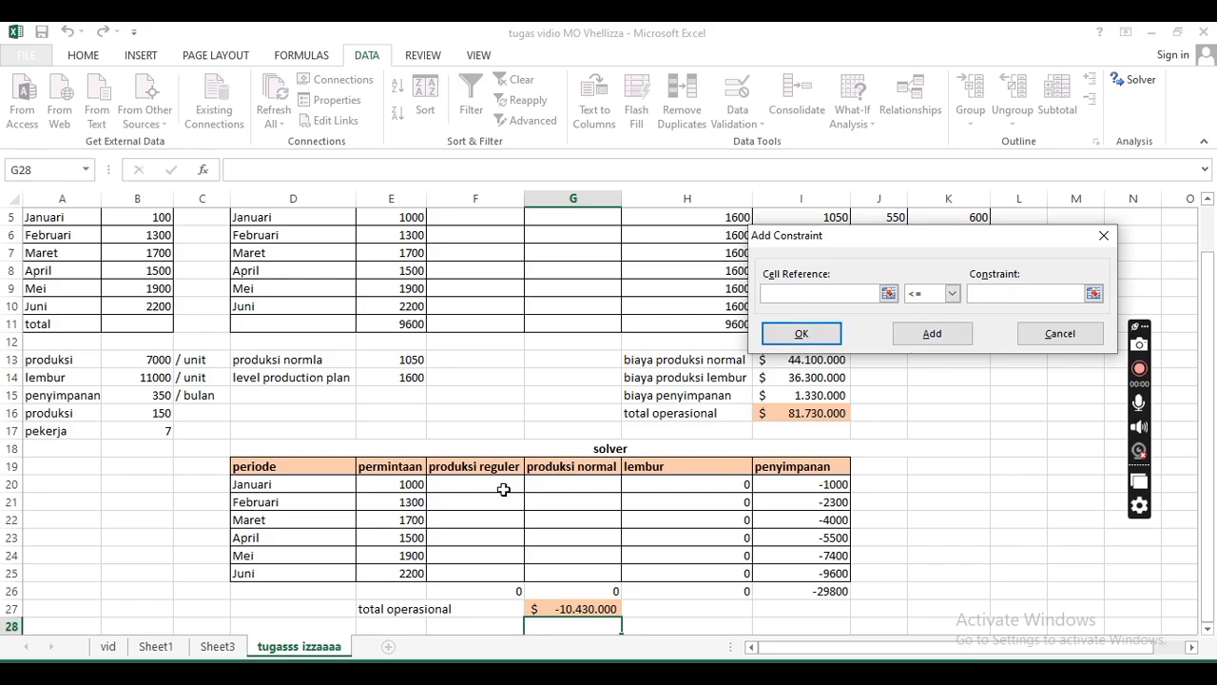
Step: Add a Solver constraint making produksi normal G20:G25 equal to the normal production in E13, and finish adding constraints
drag(557, 483, 585, 576)
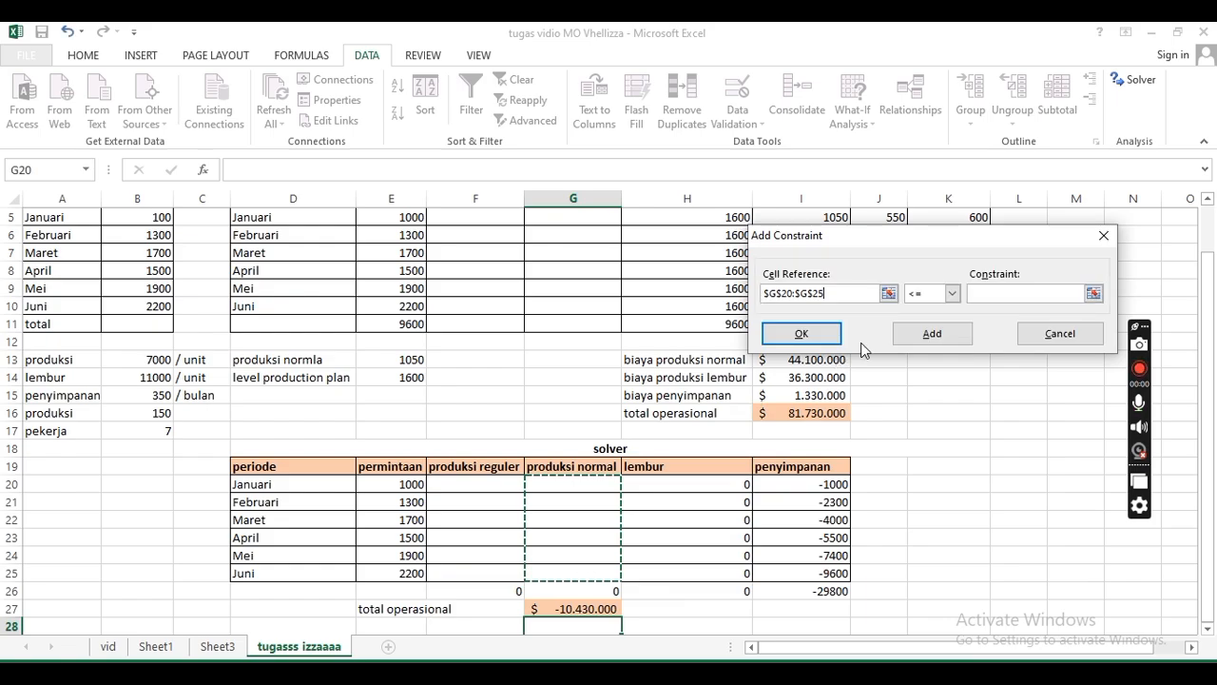
click(953, 294)
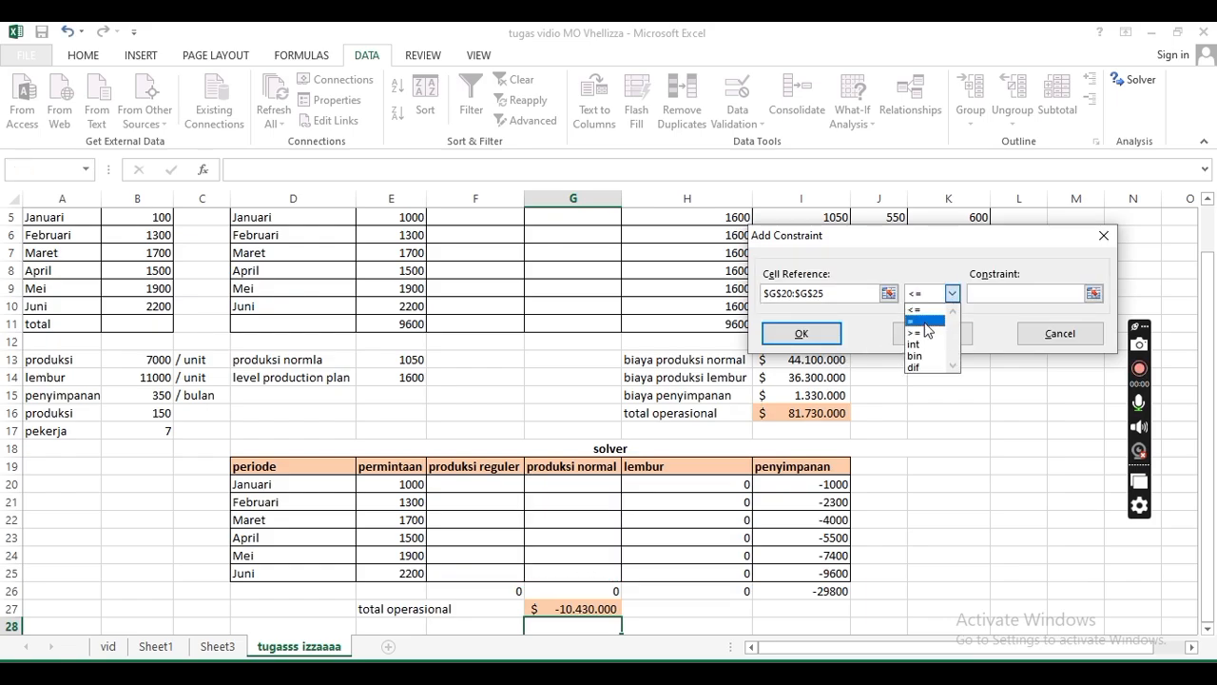
click(918, 321)
click(1025, 294)
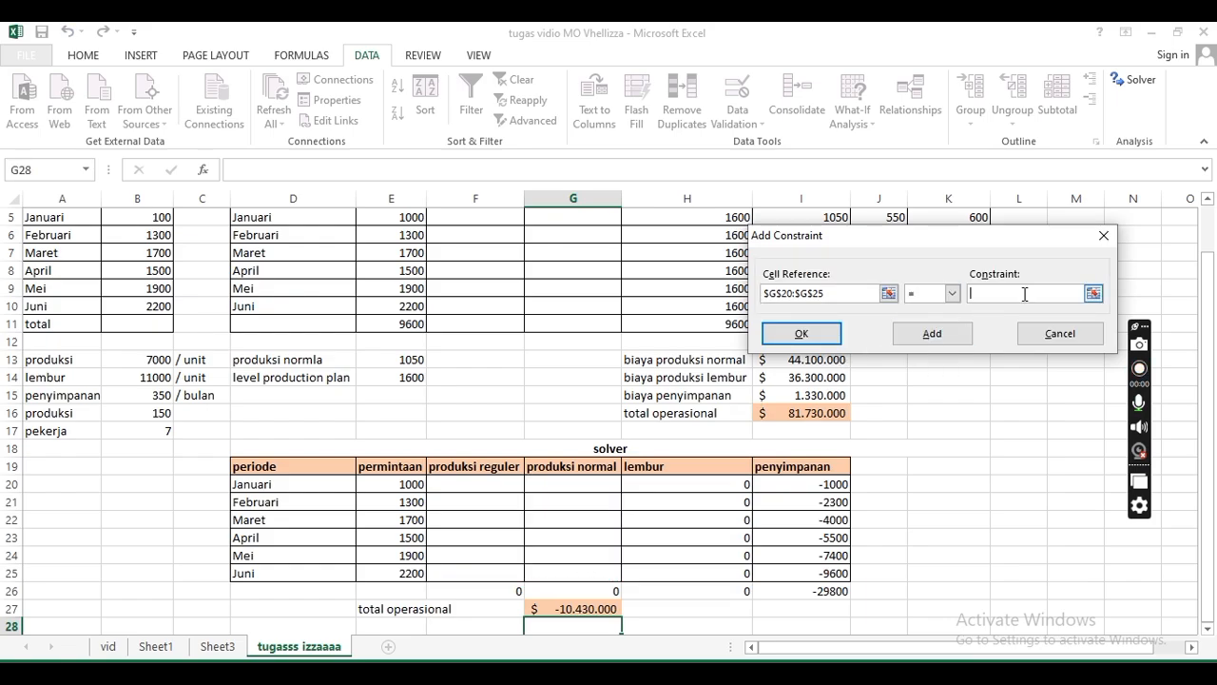
click(380, 361)
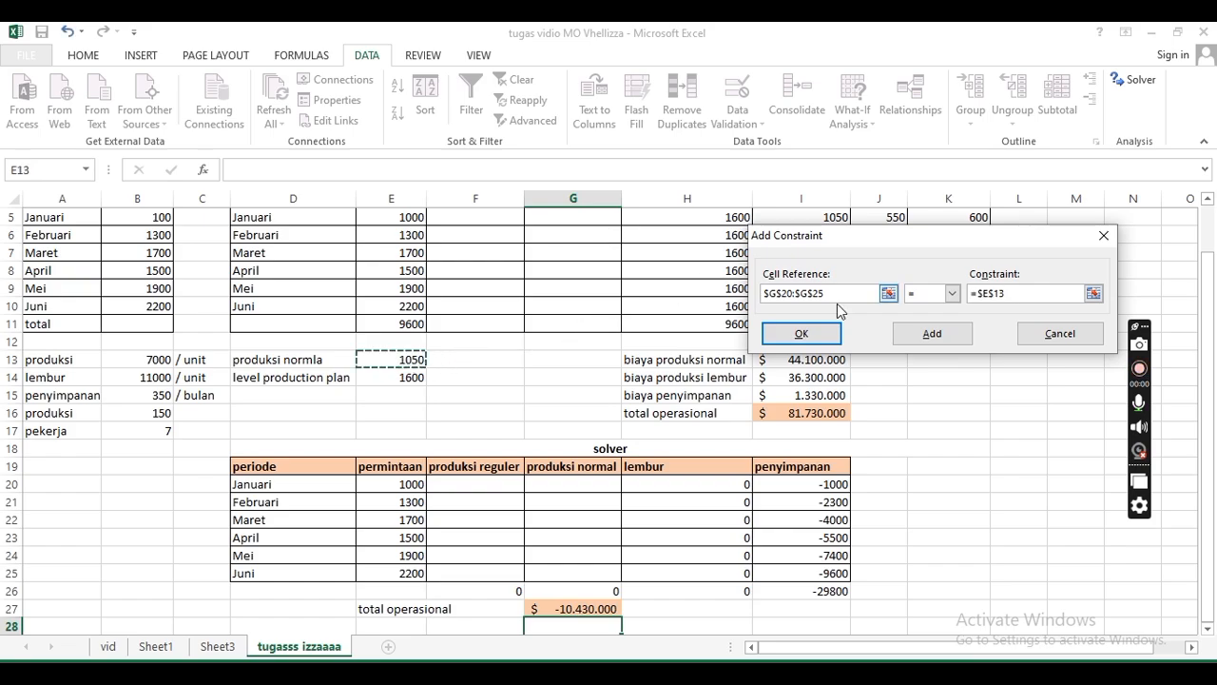
click(801, 334)
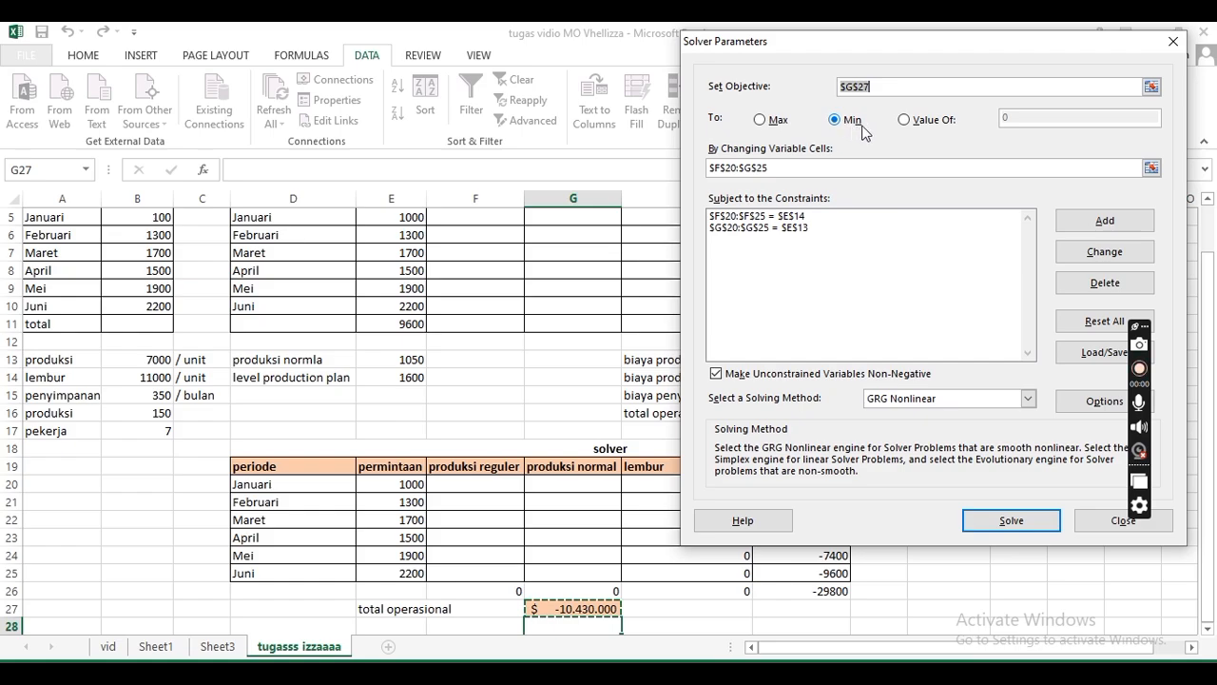
Step: Solve the model, keep the Solver solution, and compare total operasional in G27 with the formula method's total in I16
click(1009, 527)
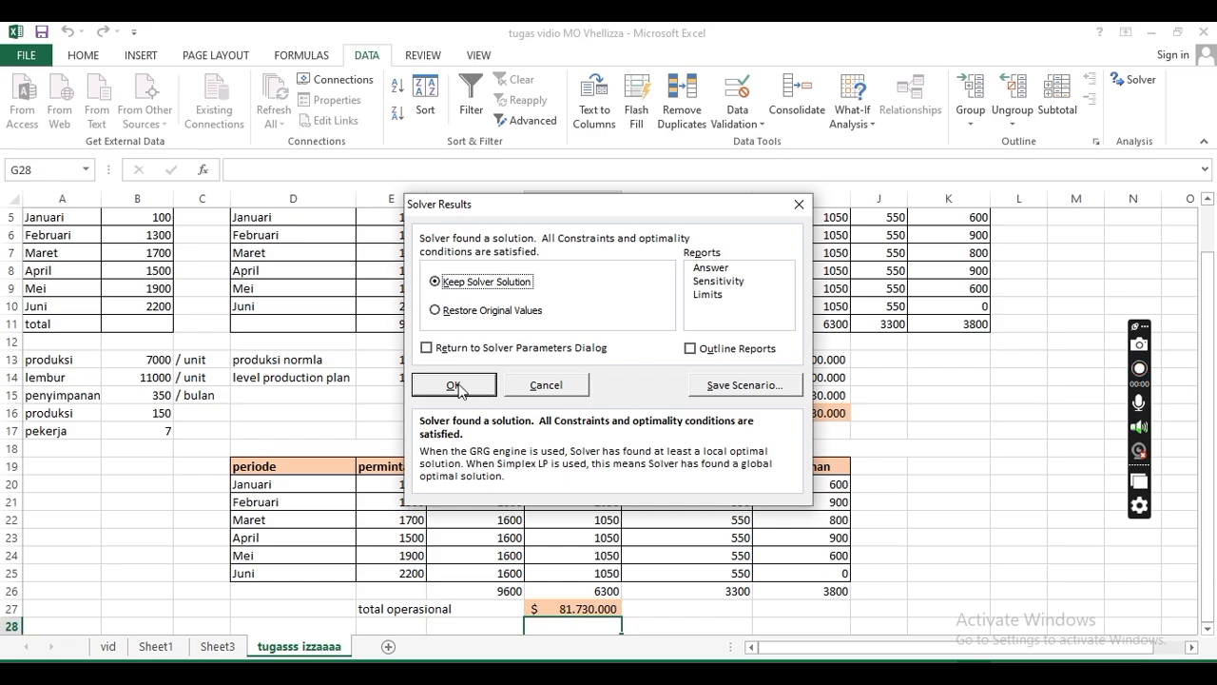
click(453, 384)
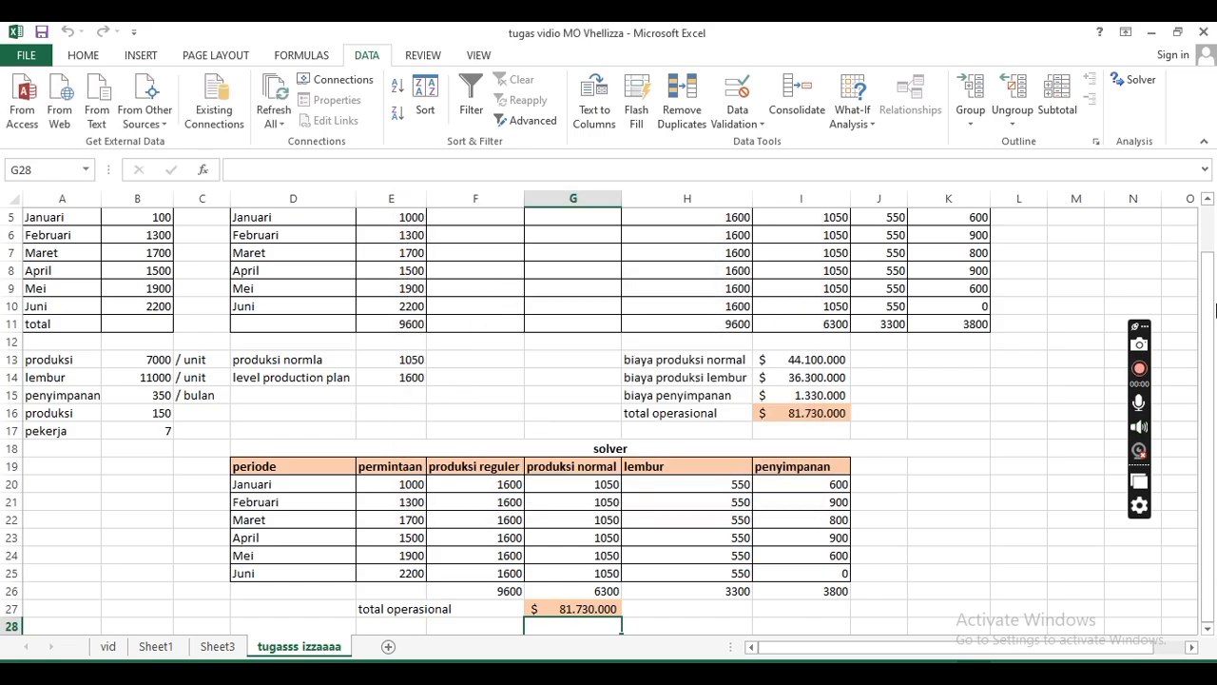
click(574, 613)
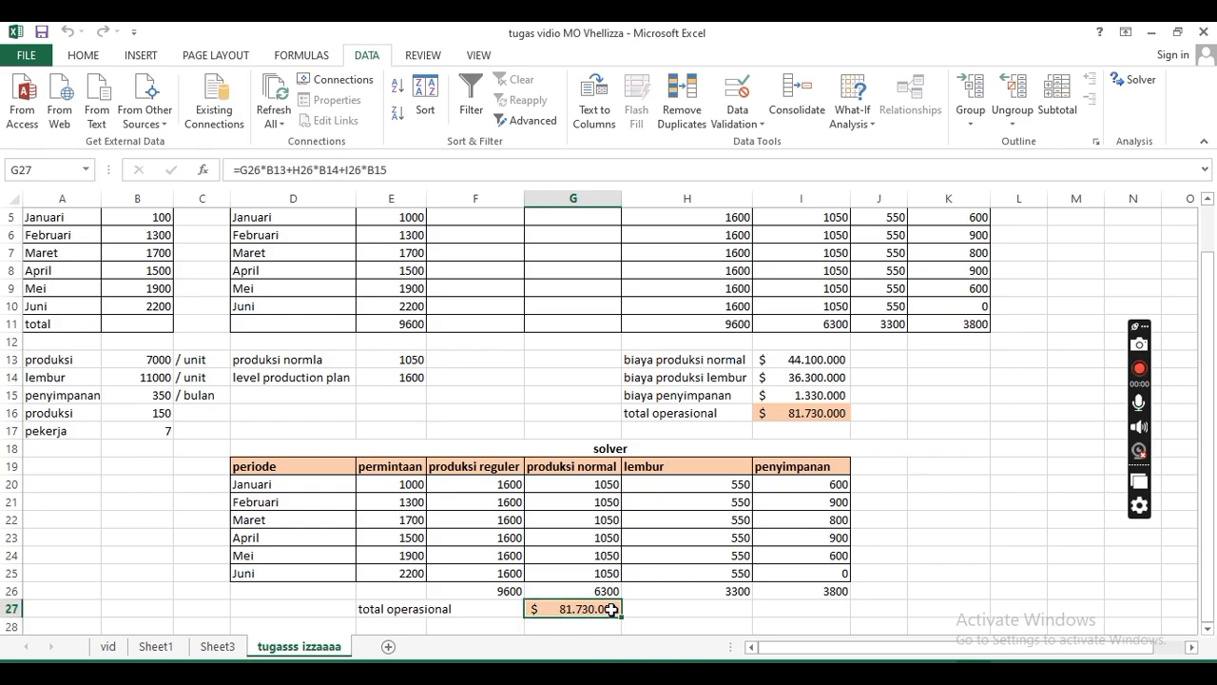
click(815, 410)
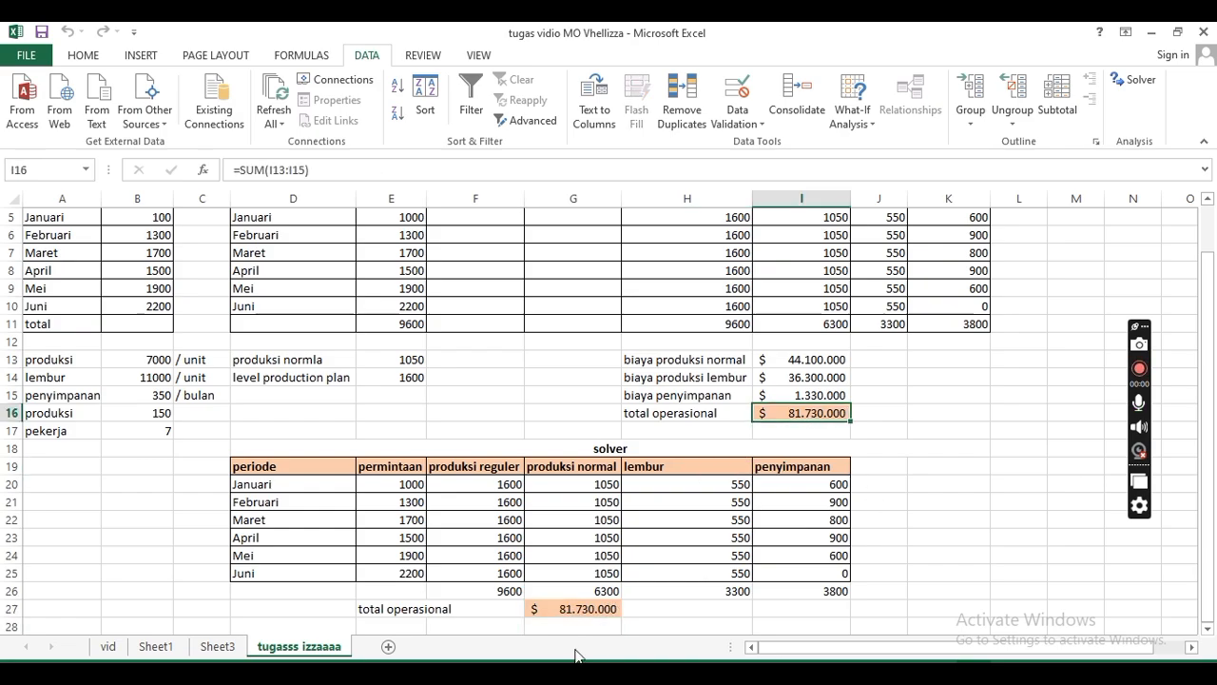
click(582, 615)
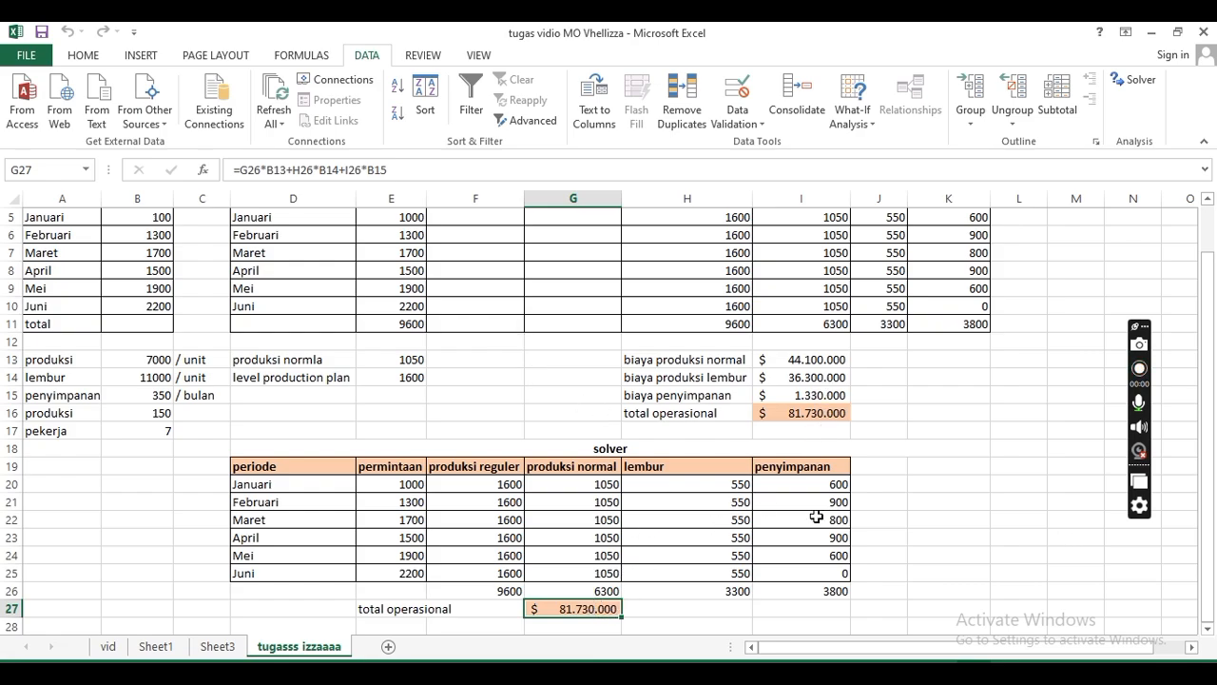
drag(1206, 436, 1214, 390)
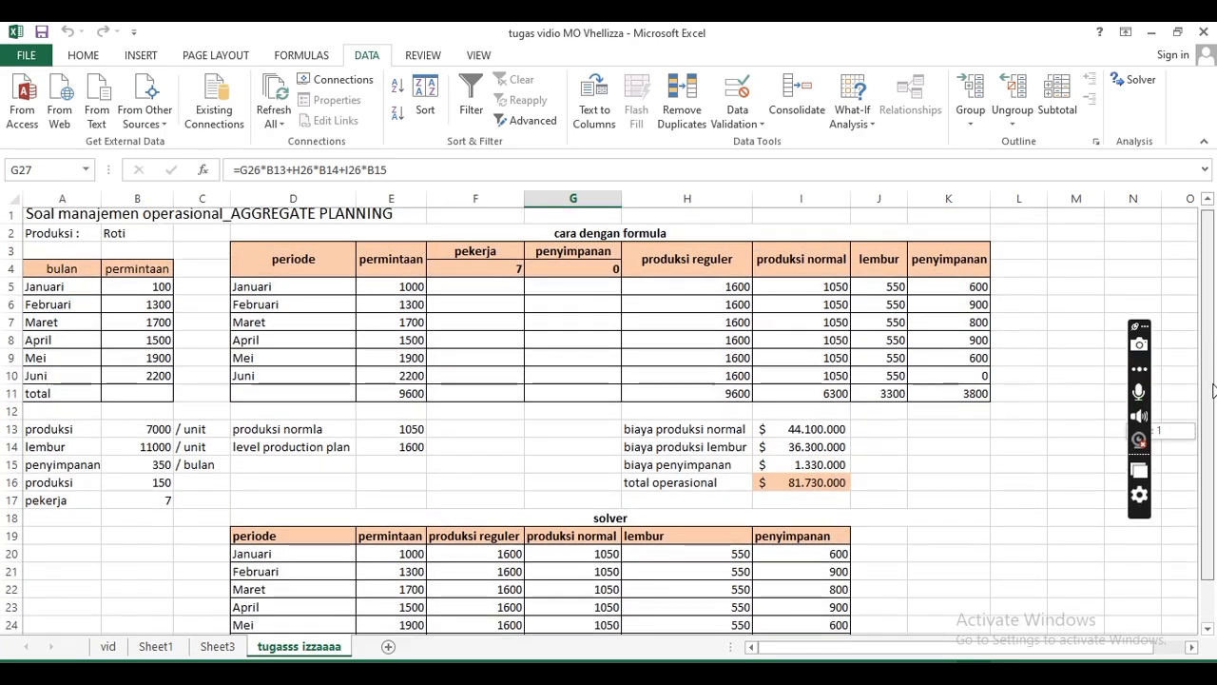